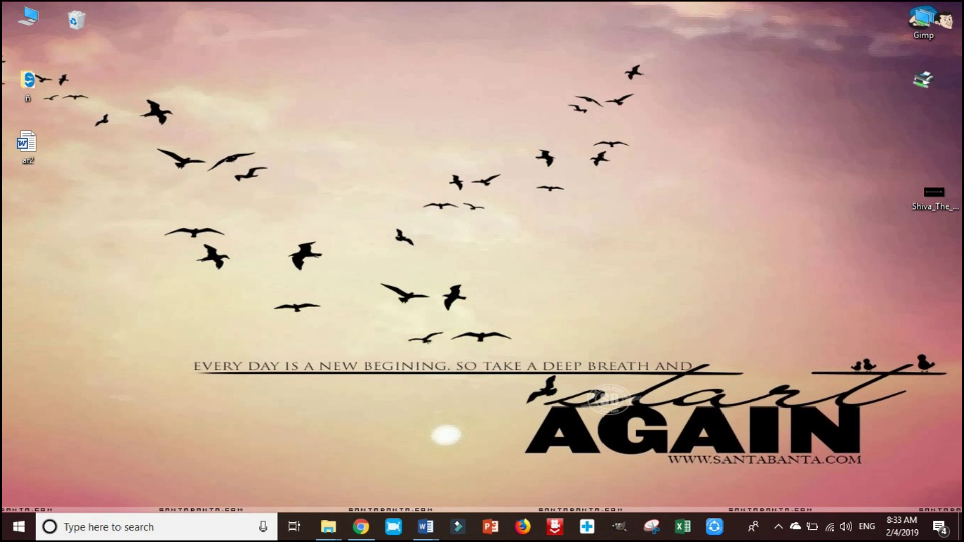
- Launch WordPad from the Windows Run dialog using the command wordpad
key(super+r)
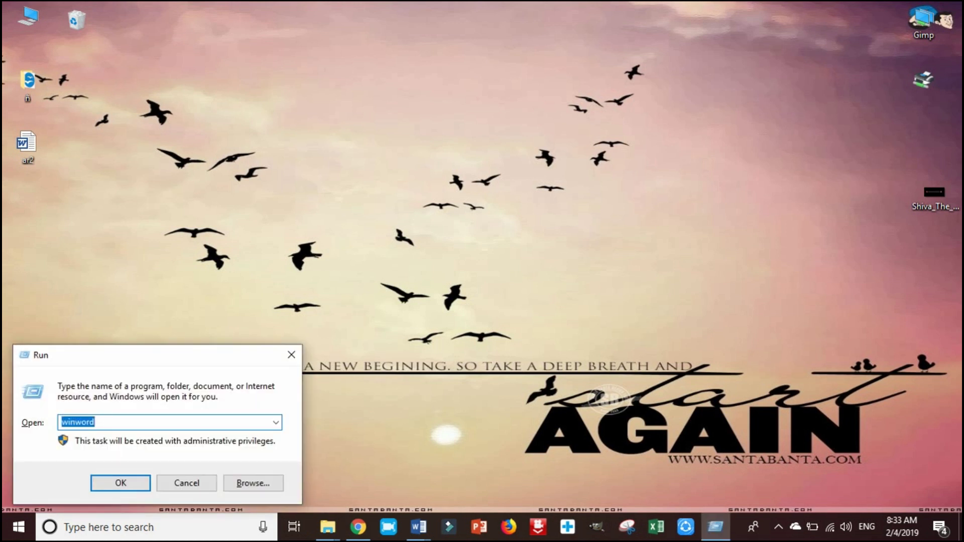
text(write)
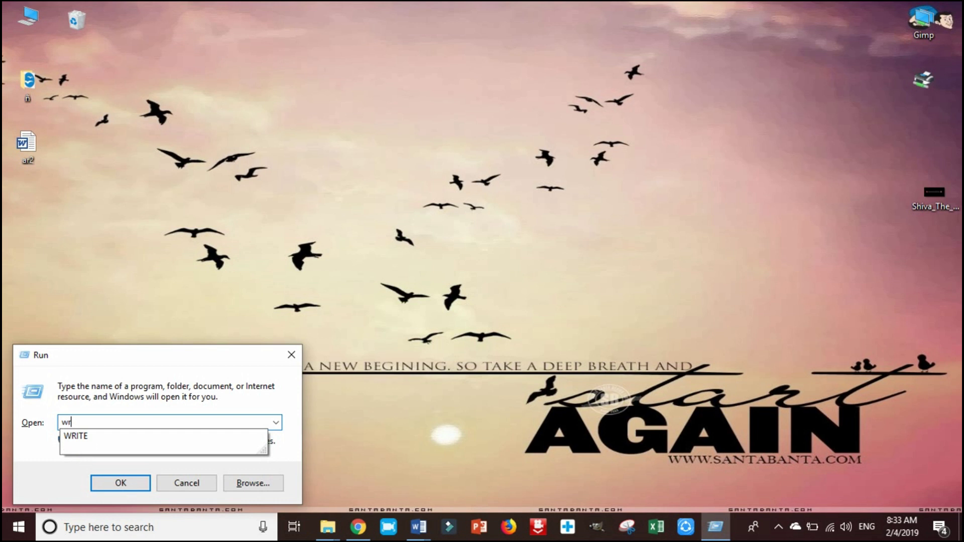
key(BackSpace)
key(BackSpace)
key(BackSpace)
key(BackSpace)
key(BackSpace)
text(wordpad)
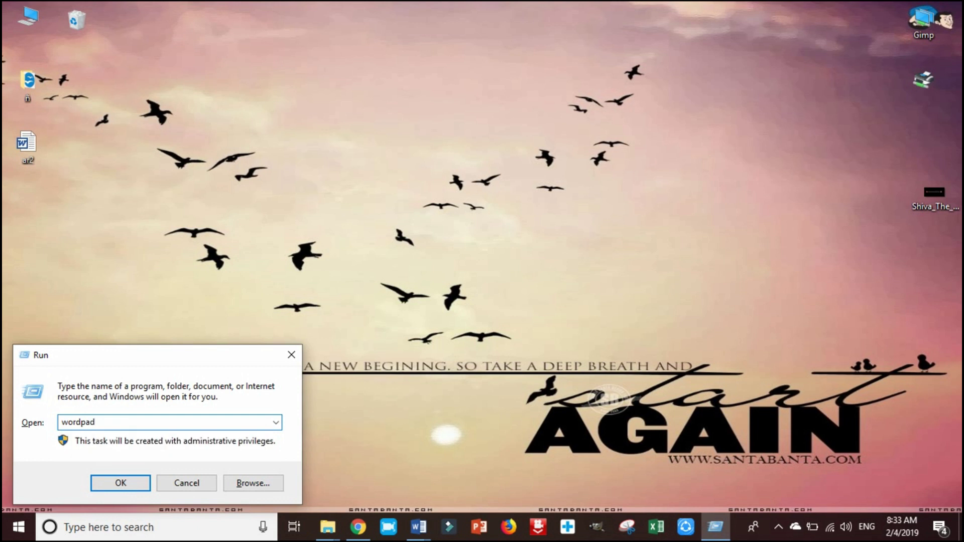
key(Return)
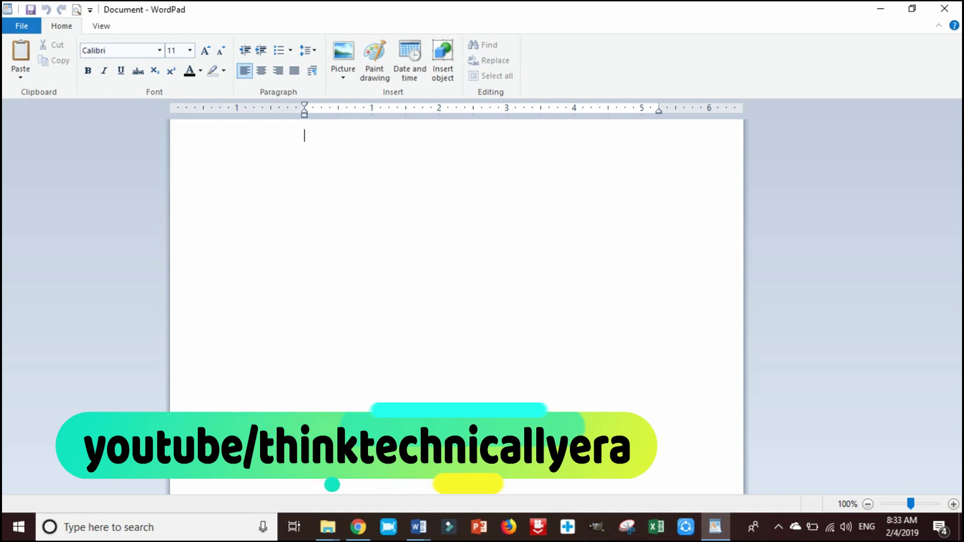
- Vary the blank page's zoom level between 120% and 60%, finishing at 60%
scroll(457, 302, up, 4)
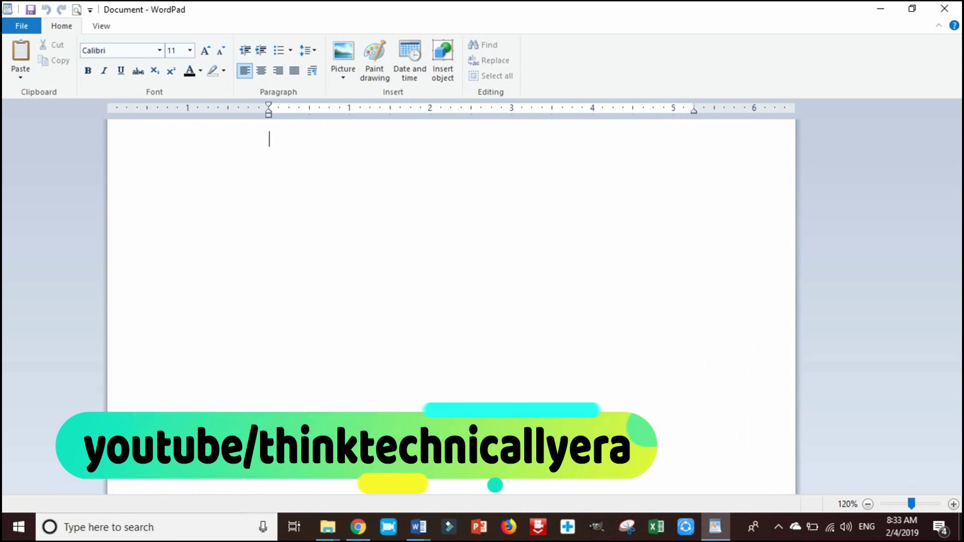
scroll(457, 301, down, 8)
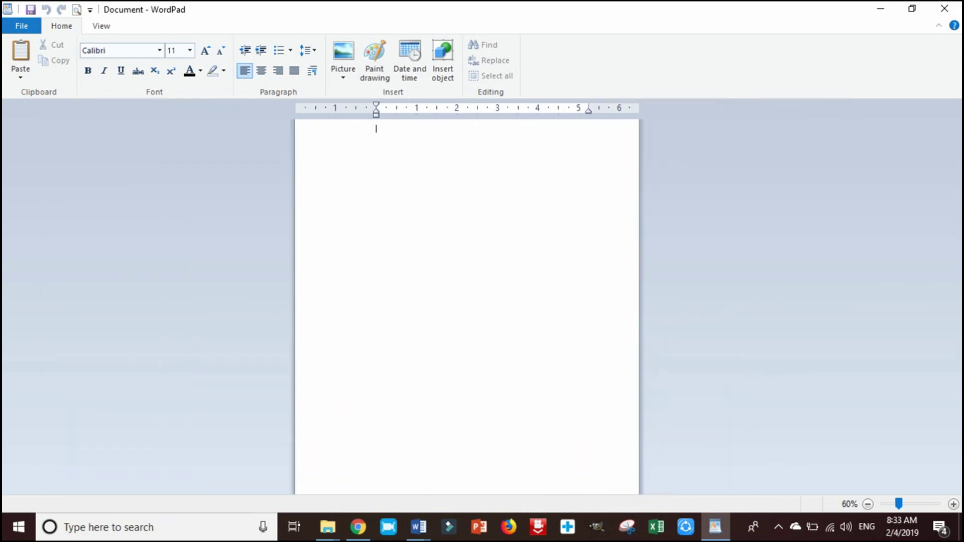
scroll(456, 301, up, 5)
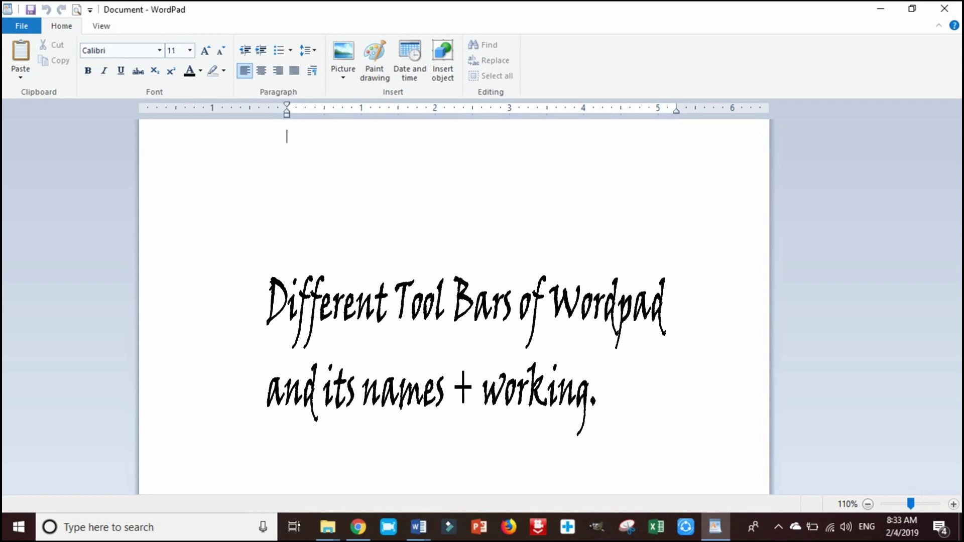
click(867, 505)
click(866, 504)
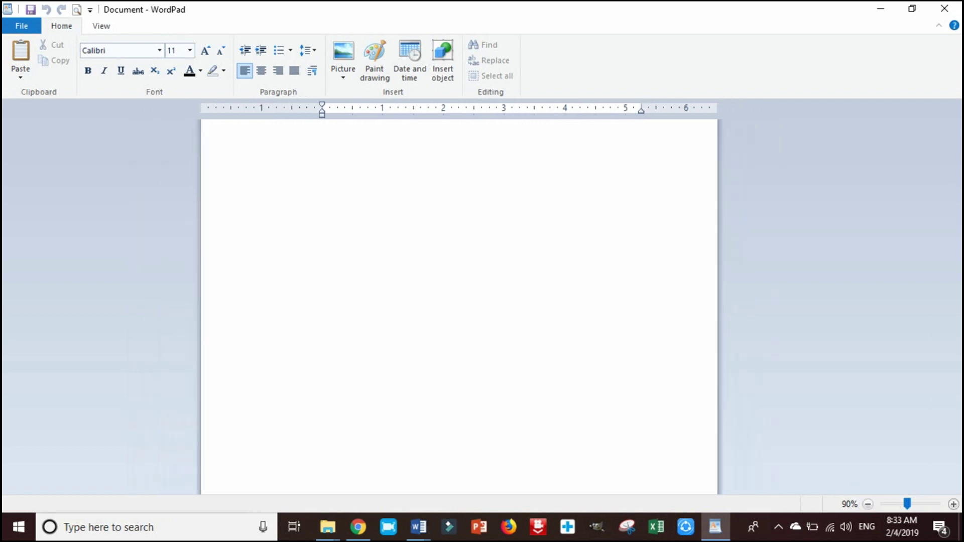
click(866, 505)
click(867, 504)
click(867, 504)
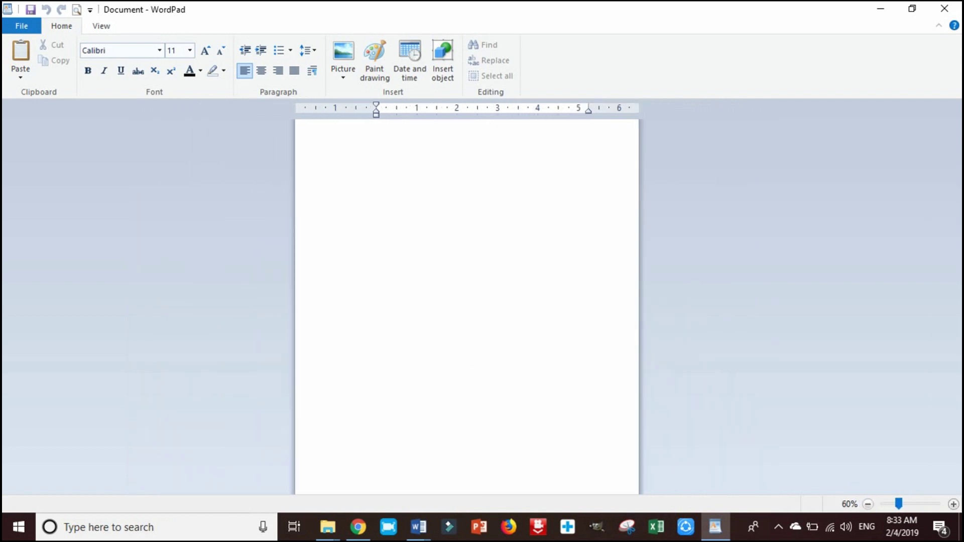
- Enlarge the blank page and settle its zoom level at 120%
click(909, 504)
click(952, 505)
click(952, 504)
click(952, 504)
click(952, 505)
click(952, 504)
click(867, 504)
click(866, 504)
click(867, 505)
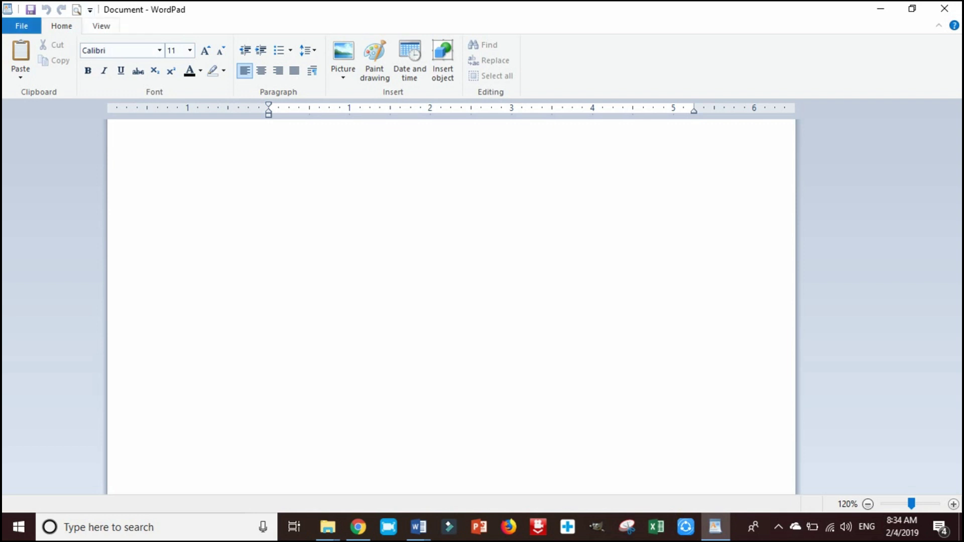
- Move the Quick Access Toolbar below the ribbon and return it above the ribbon
click(90, 10)
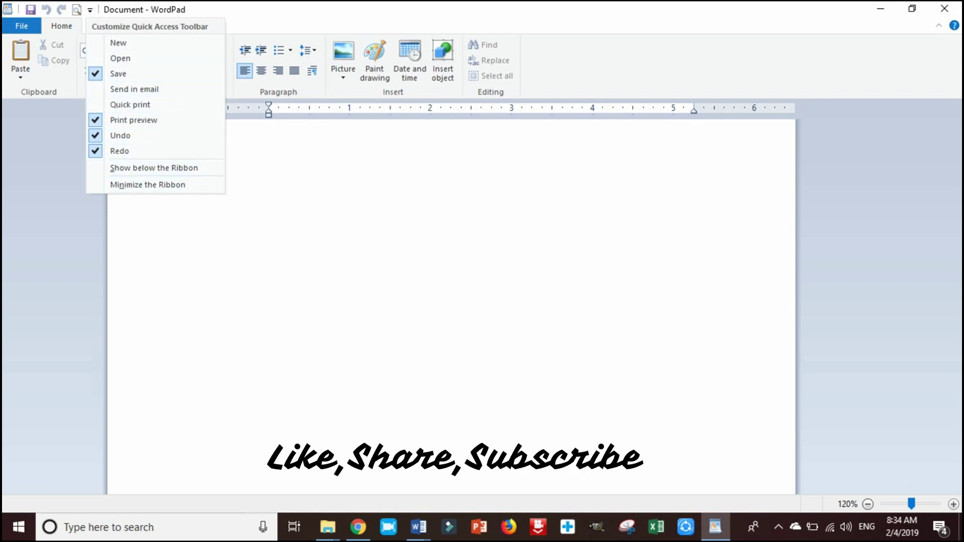
key(Escape)
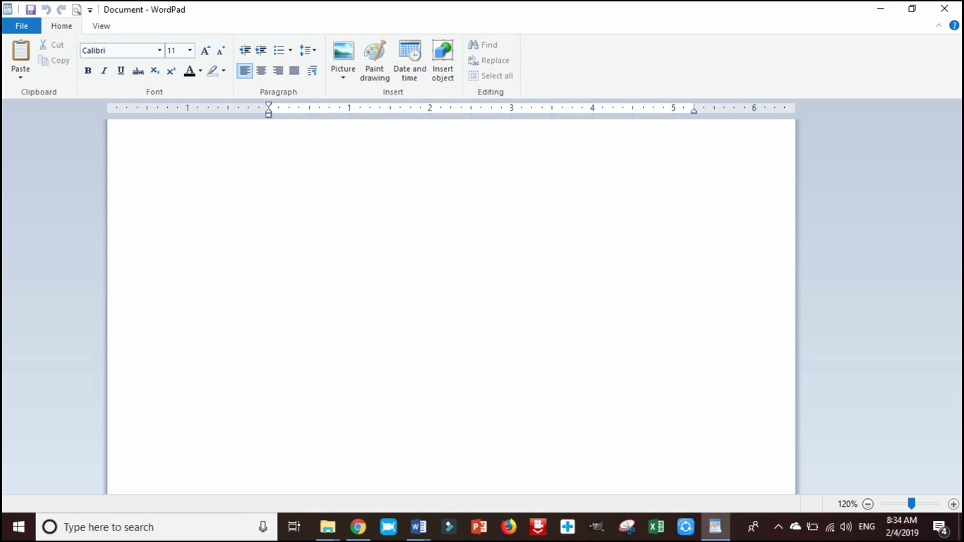
click(90, 9)
click(129, 169)
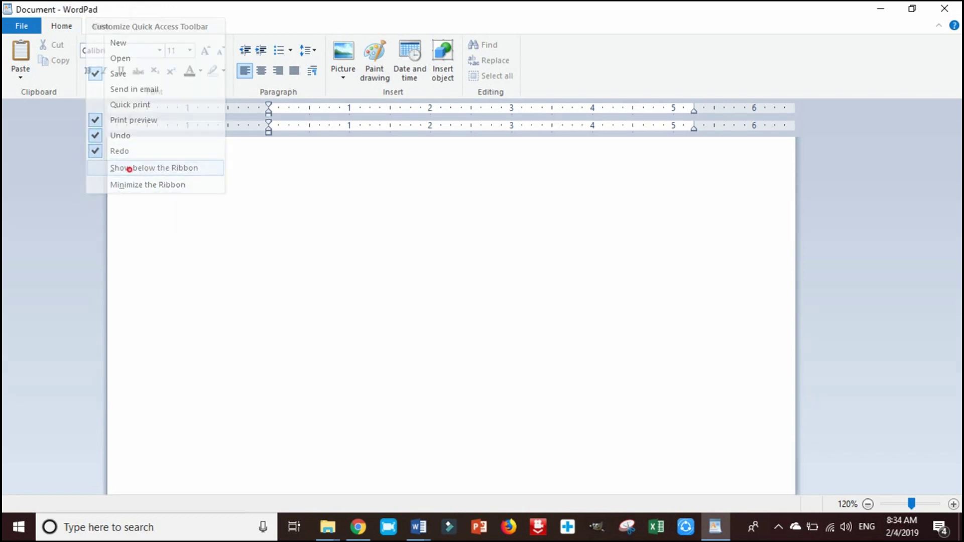
click(73, 108)
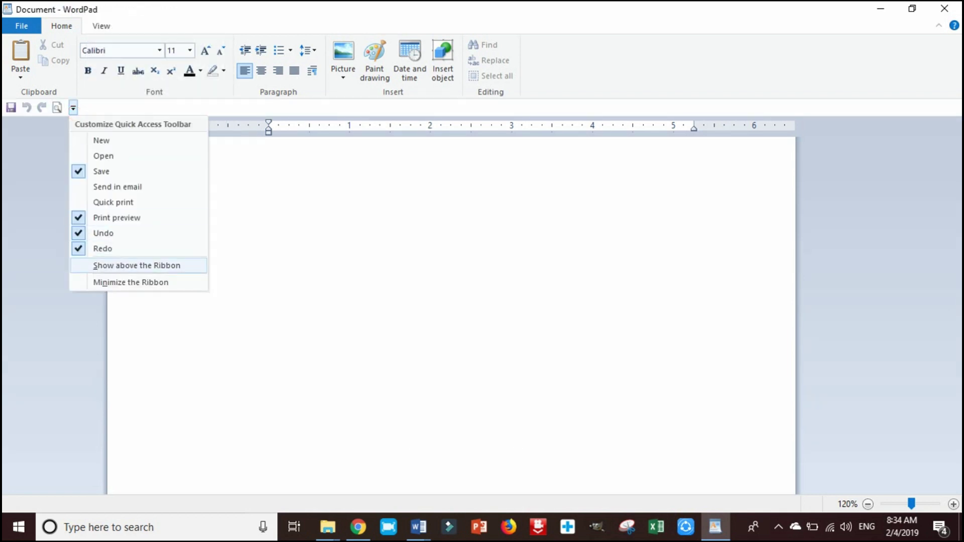
click(136, 265)
- Show the Quick Access Toolbar below the ribbon and close its customization options
click(90, 10)
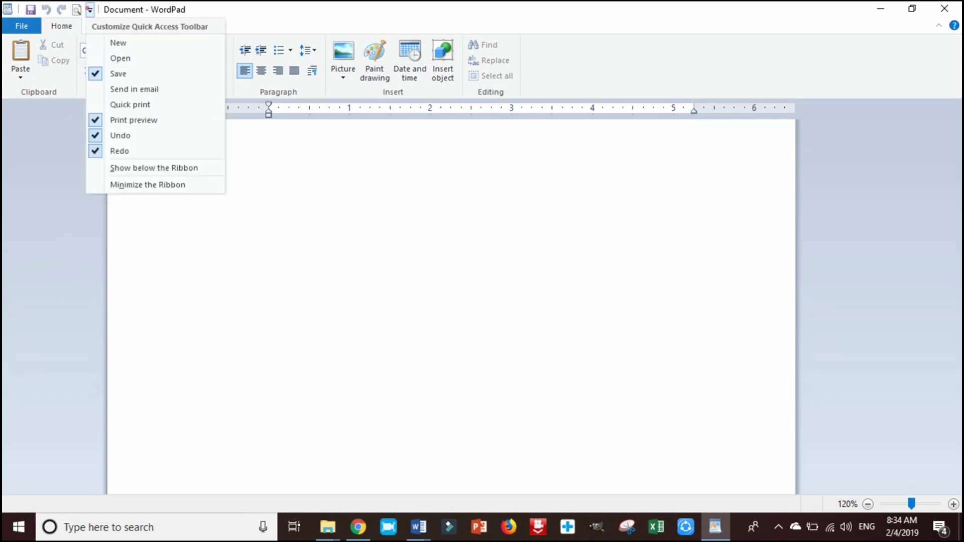
click(131, 168)
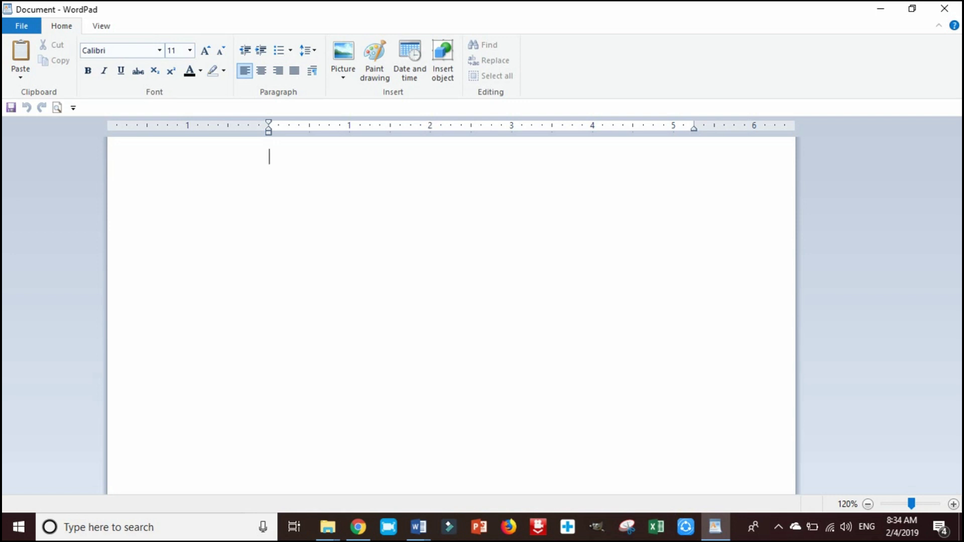
click(74, 108)
click(73, 108)
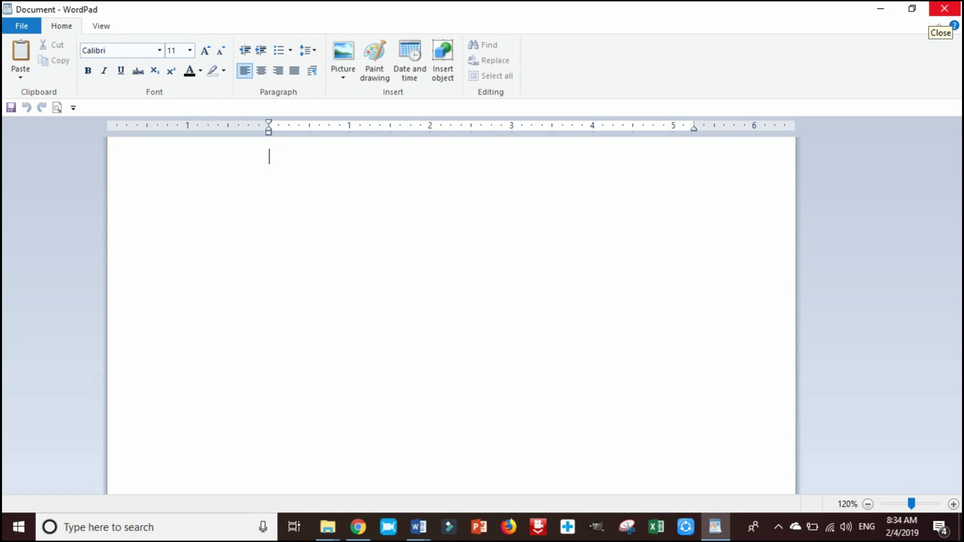
- Restore the WordPad window to its smaller size, move it lower on the desktop and maximize it again
click(912, 8)
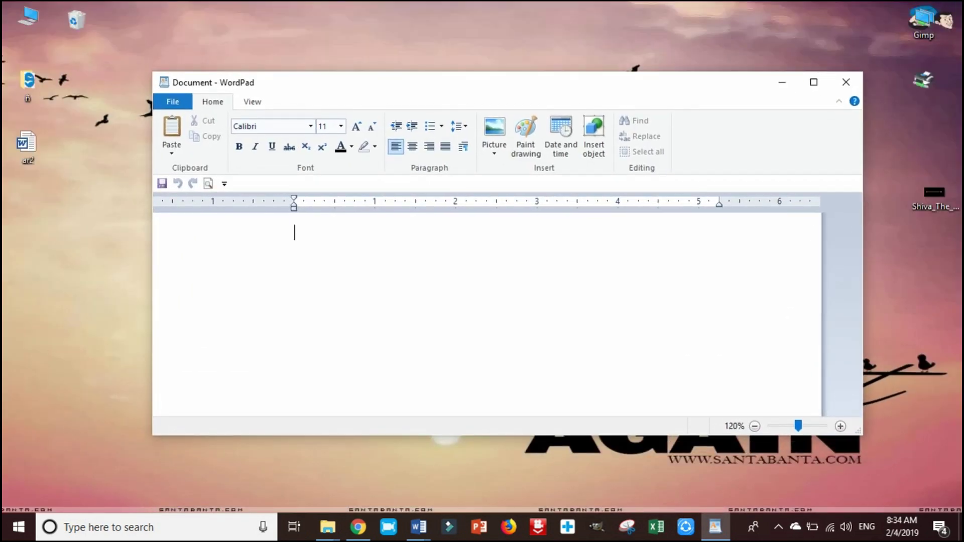
drag(617, 82, 613, 131)
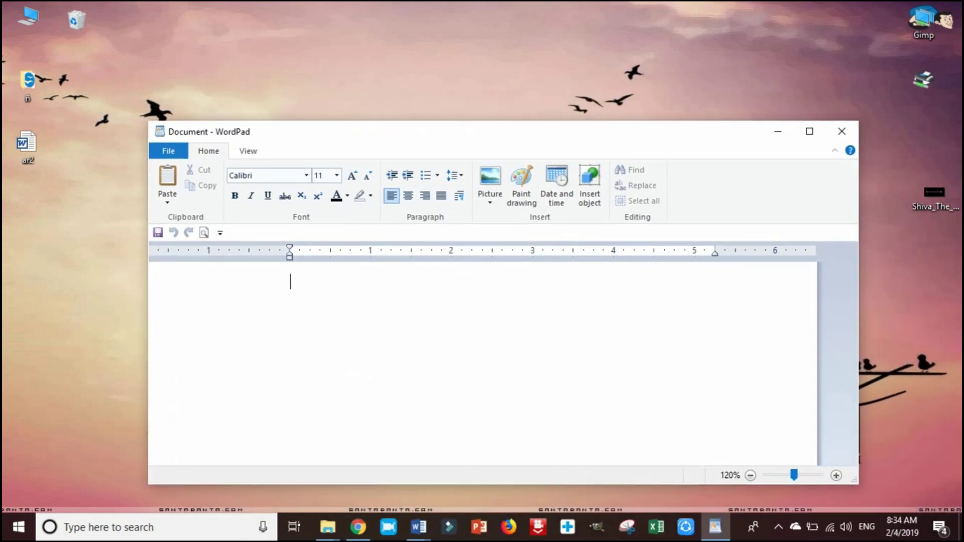
click(809, 131)
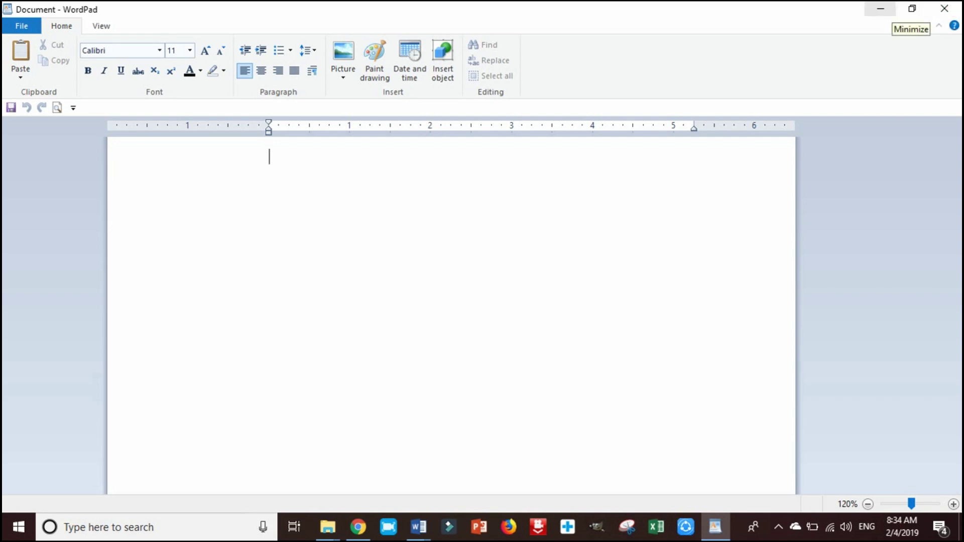
- Minimize the WordPad window to the desktop and bring it back to full view
click(879, 9)
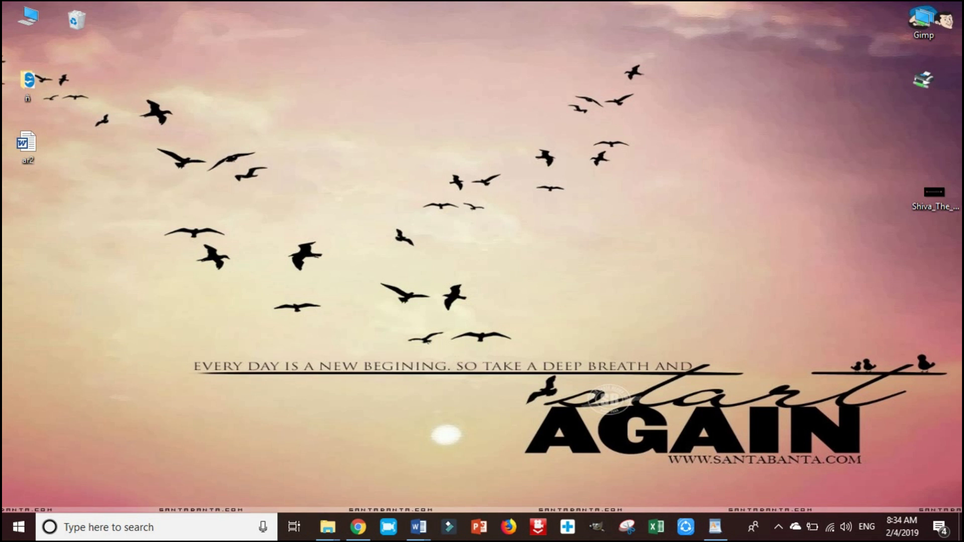
mouse_move(715, 526)
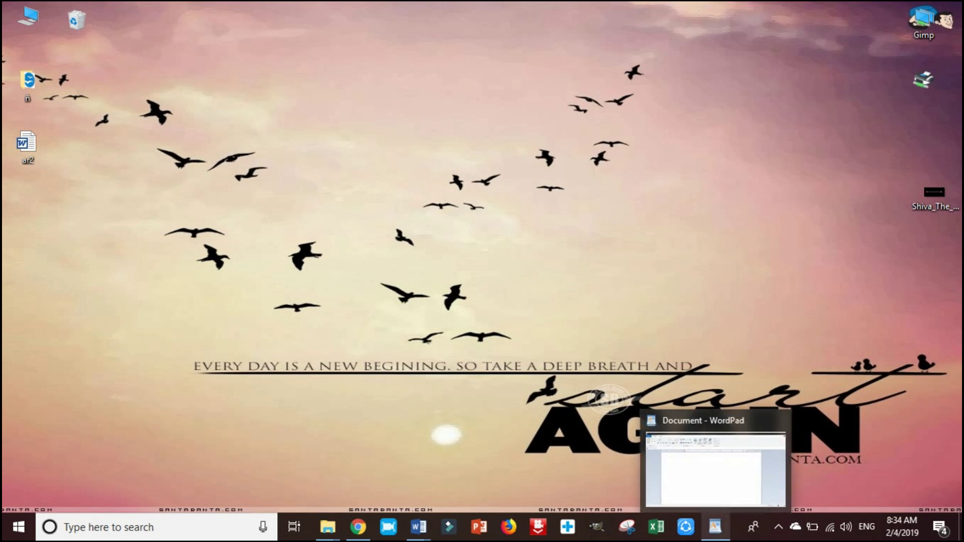
click(714, 526)
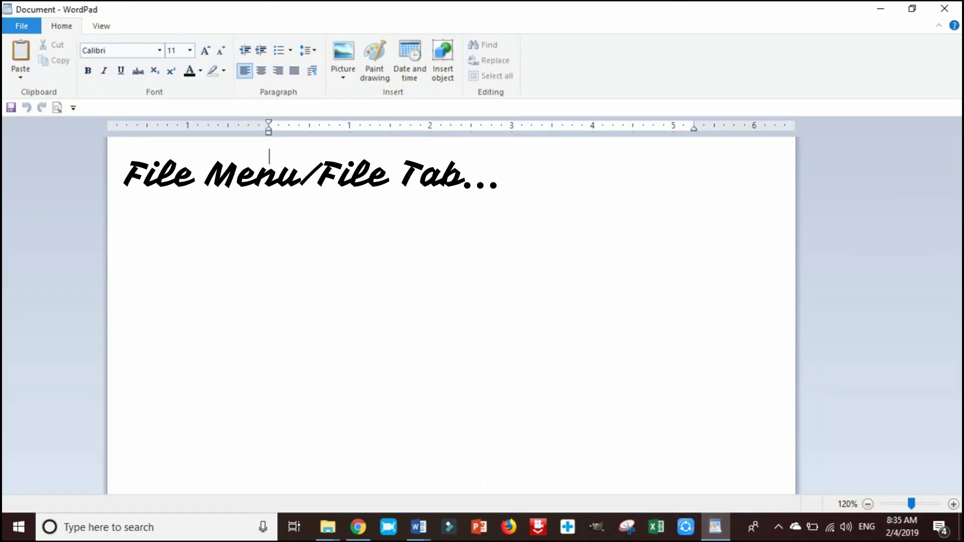
- Examine the formats for saving a copy, and try the Pages range in the print settings without printing
click(26, 25)
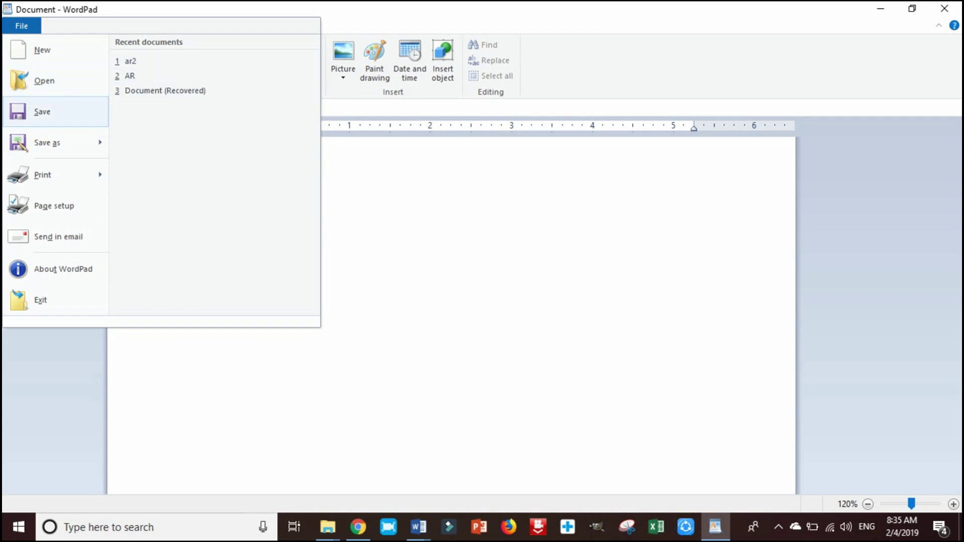
mouse_move(47, 142)
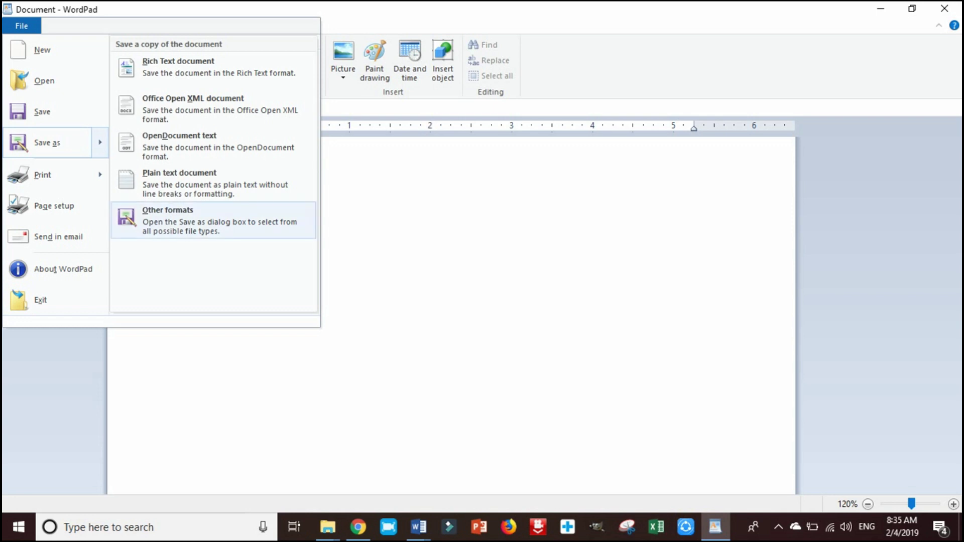
mouse_move(50, 174)
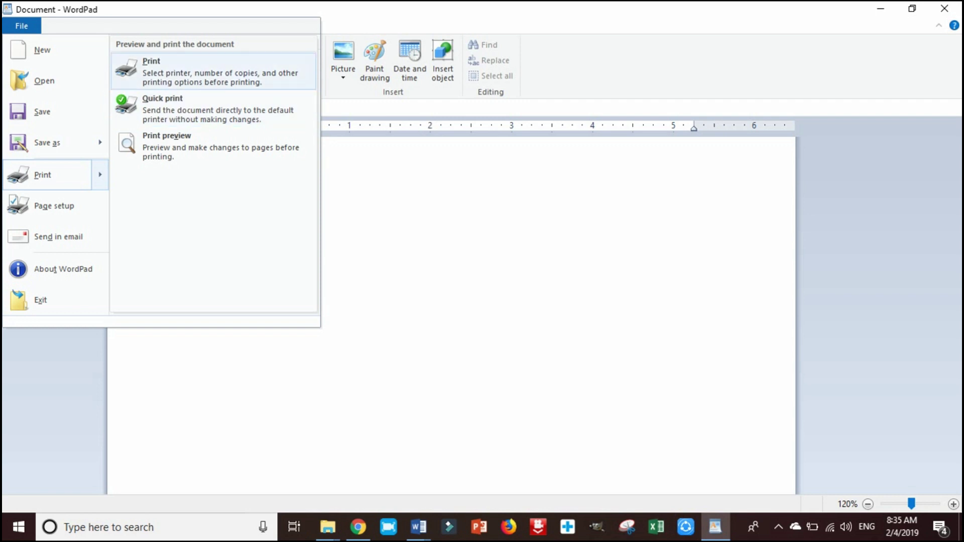
click(166, 70)
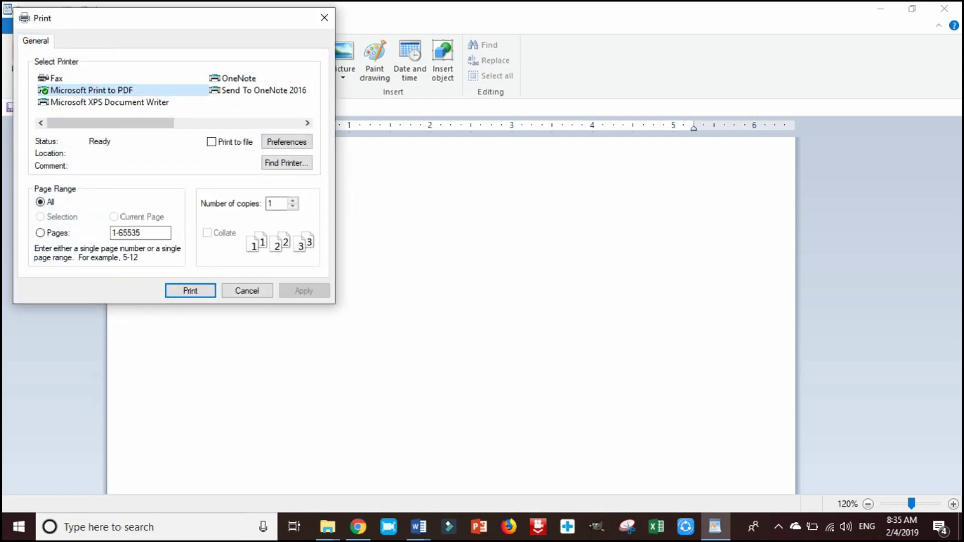
click(222, 243)
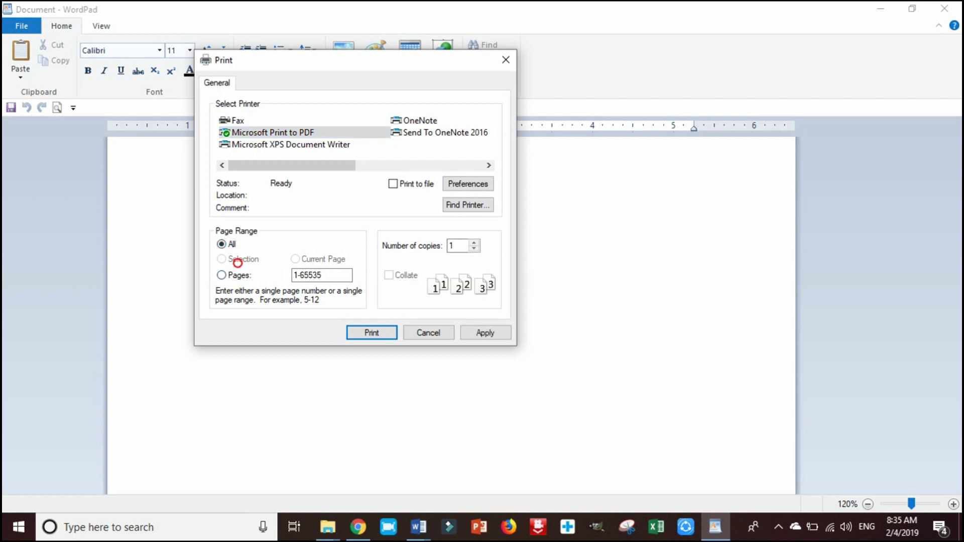
click(230, 275)
key(Tab)
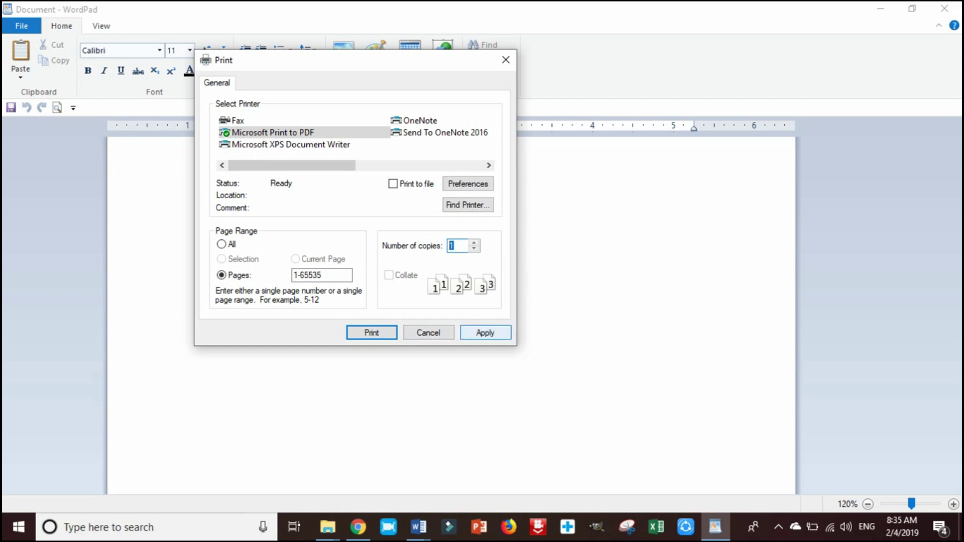
click(425, 333)
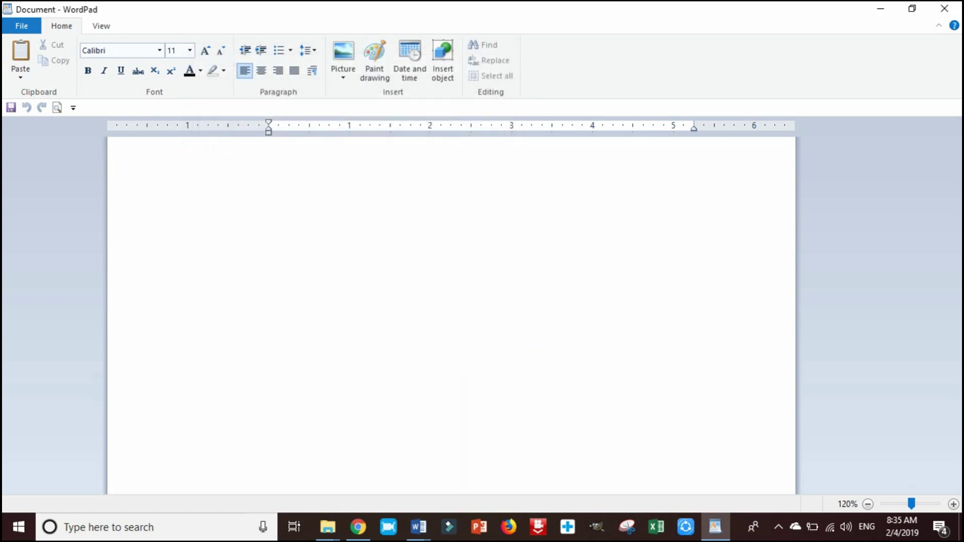
- View the About WordPad version information and close it
click(21, 26)
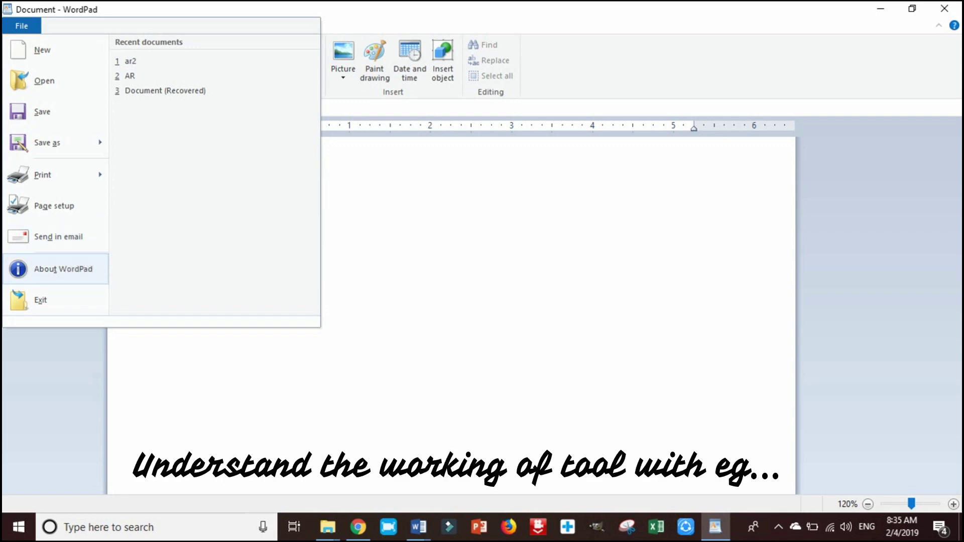
click(62, 271)
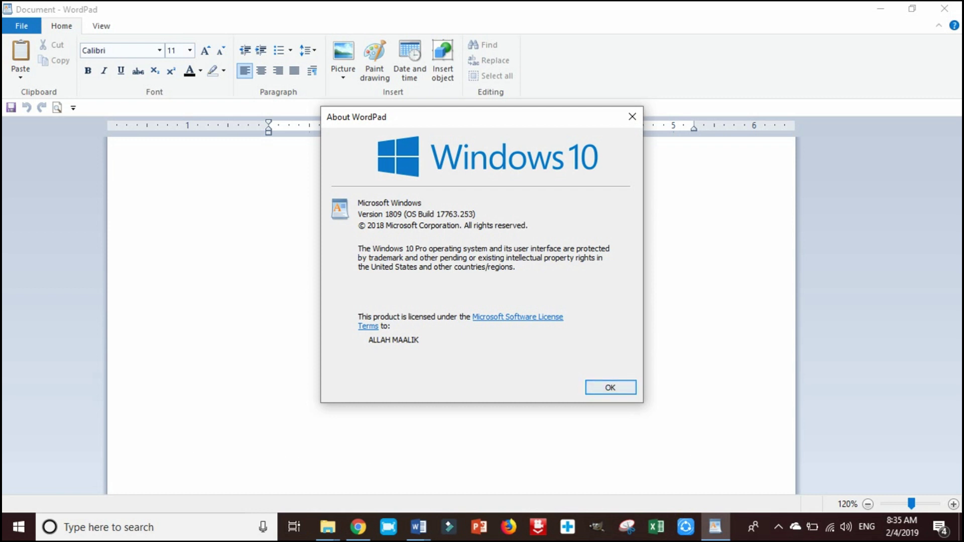
click(605, 389)
- Look over the file commands down to Exit without exiting, and bring up the zoom, ruler and word wrap settings
click(20, 23)
key(Down)
key(Down)
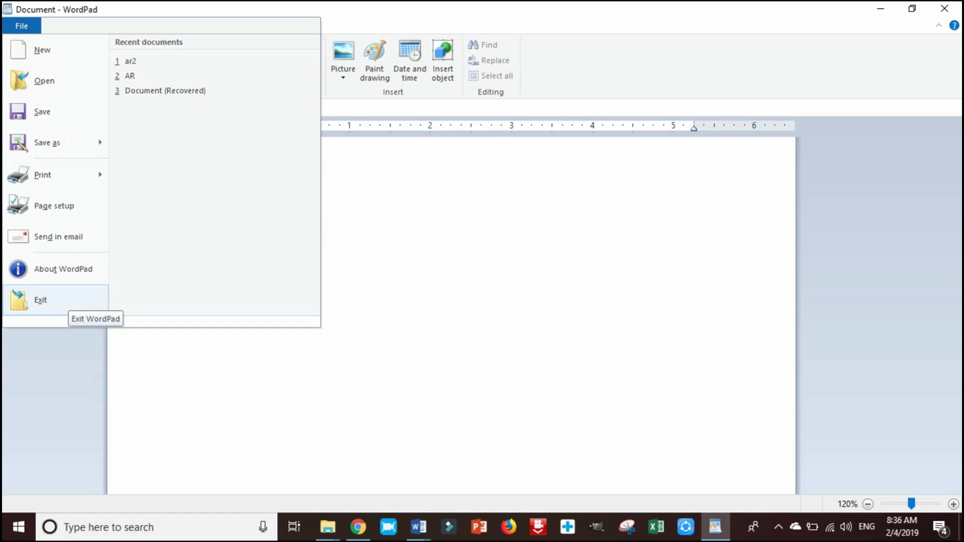
click(450, 308)
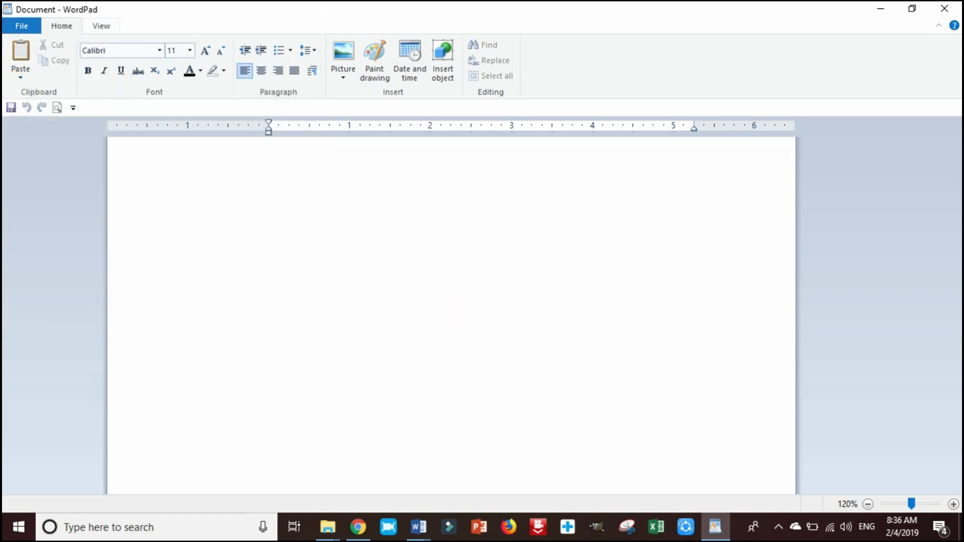
click(63, 26)
click(107, 26)
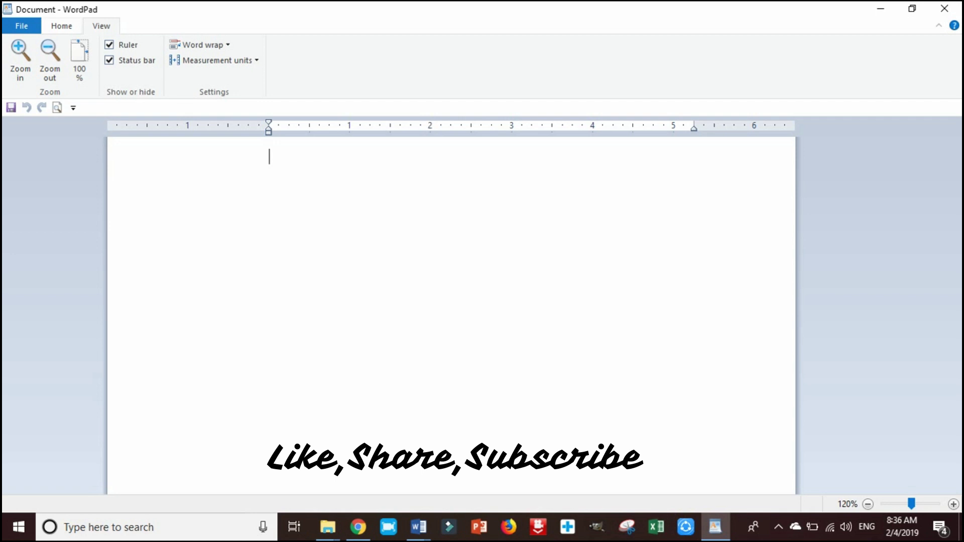
- Switch to the text editing commands and enlarge the document view to 140%
click(62, 25)
click(289, 166)
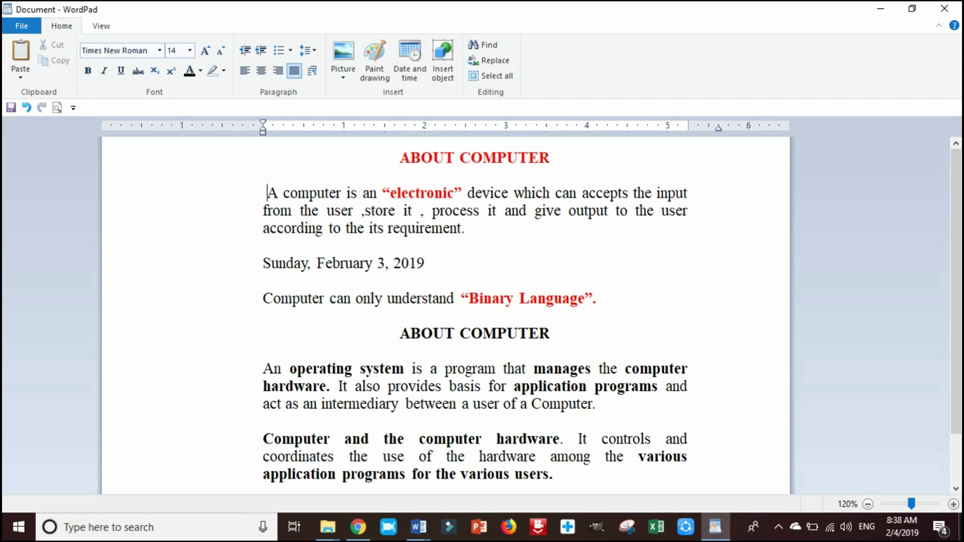
scroll(445, 315, down, 1)
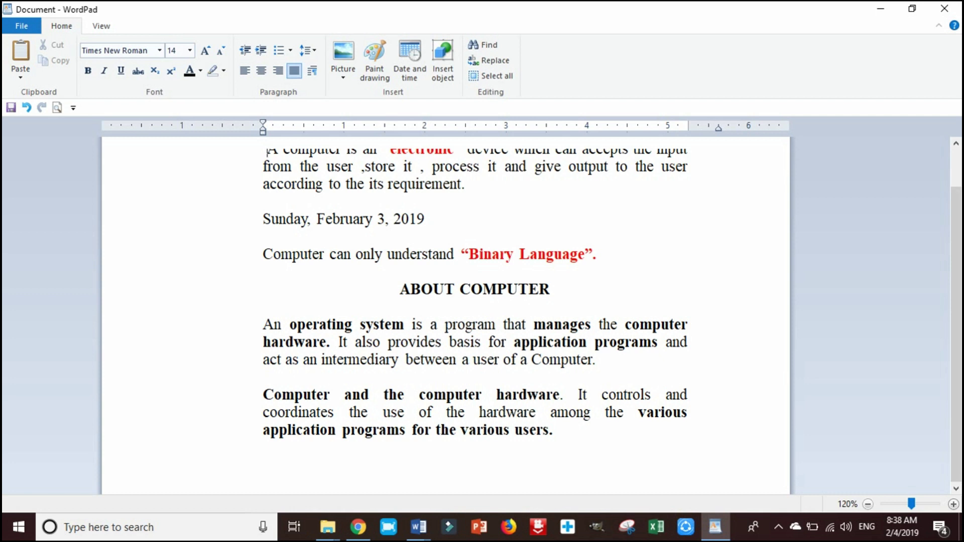
click(868, 504)
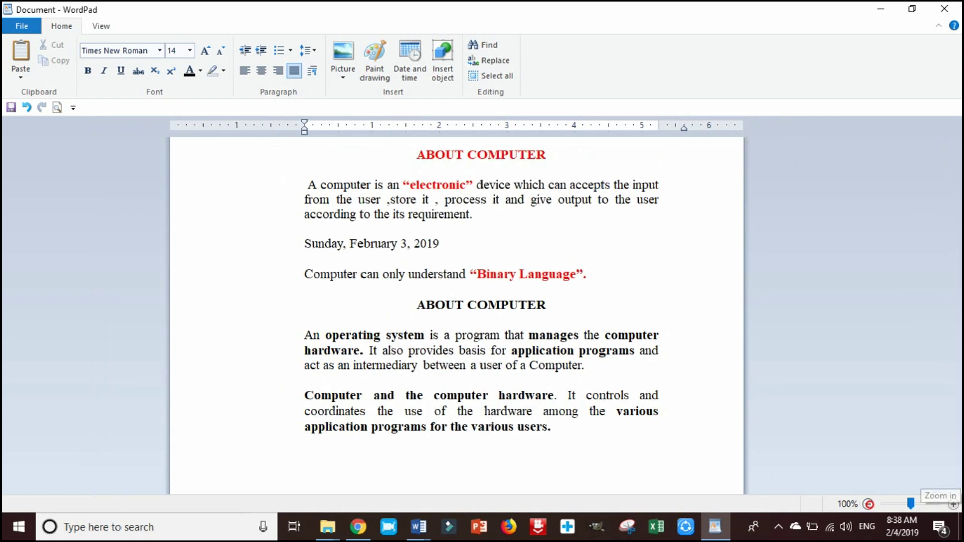
click(953, 504)
click(953, 504)
click(952, 504)
click(953, 504)
- Toggle Caps Lock several times to show its status indicator, leaving it on
key(Caps_Lock)
key(Caps_Lock)
key(Caps_Lock)
key(Caps_Lock)
key(Caps_Lock)
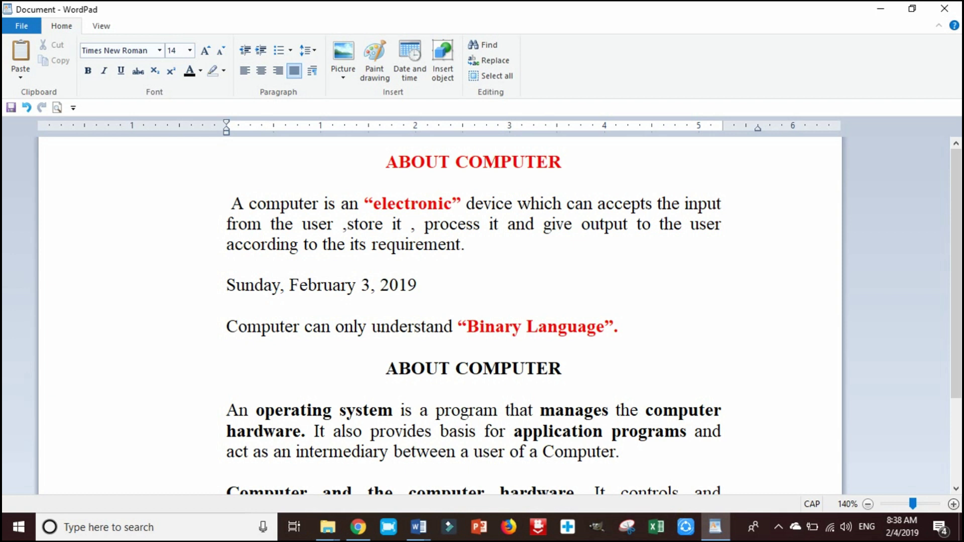
- Cut the red ABOUT COMPUTER heading from the start of the document
triple_click(592, 162)
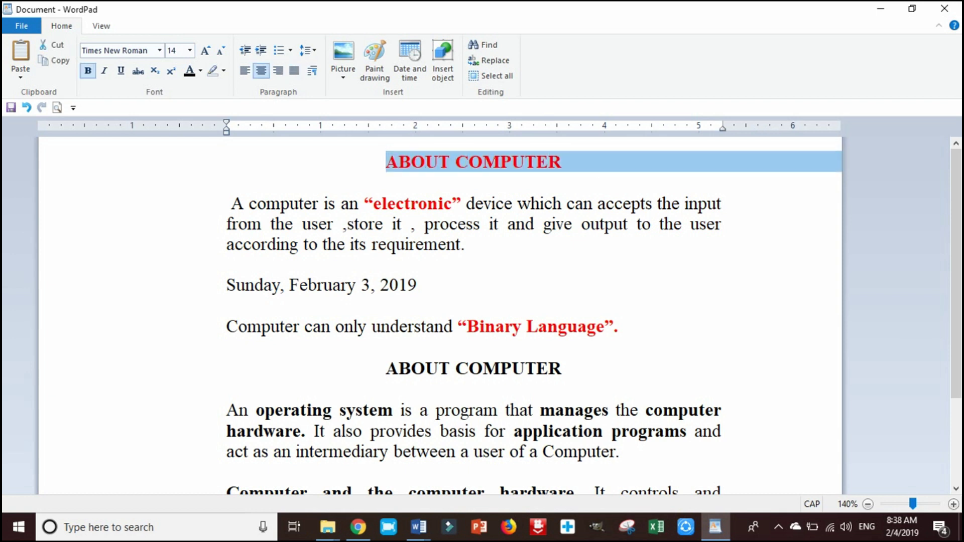
click(393, 162)
triple_click(389, 162)
key(super+c)
click(52, 45)
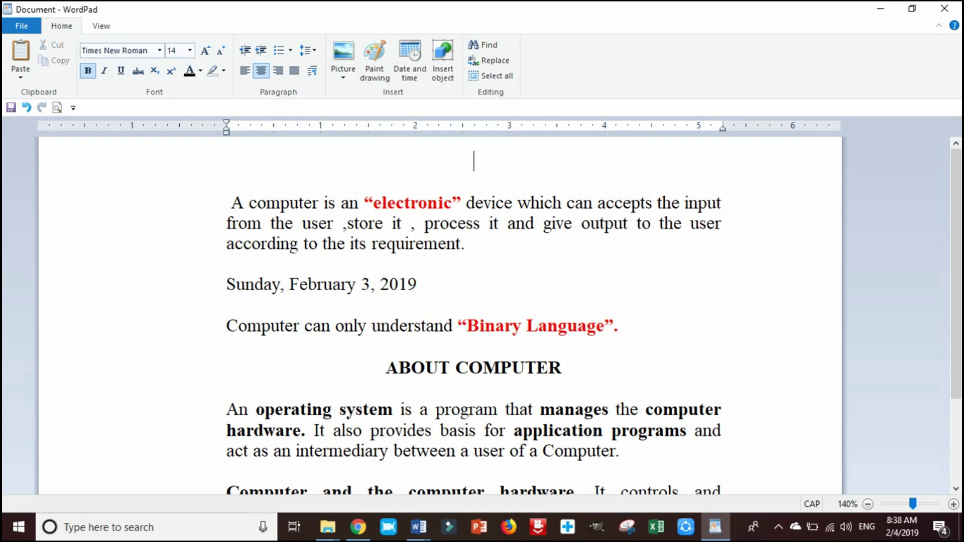
- Paste the cut heading on a new line below the paragraph ending "a user of a Computer."
click(447, 285)
scroll(448, 282, down, 2)
click(635, 338)
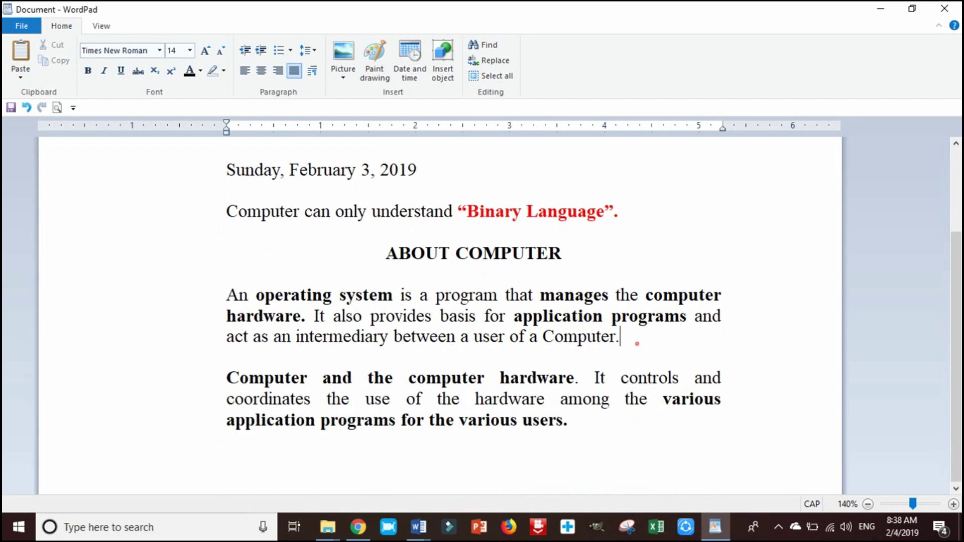
key(Return)
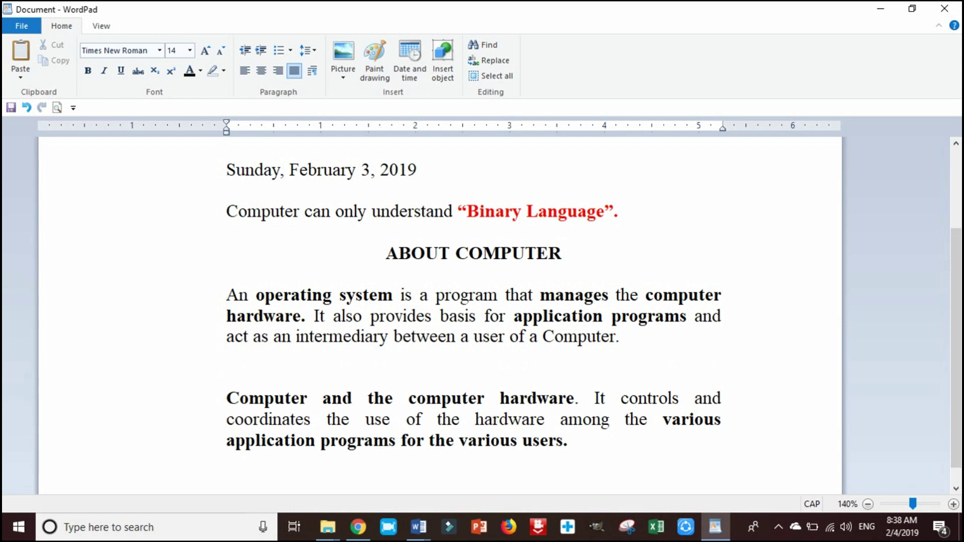
key(Return)
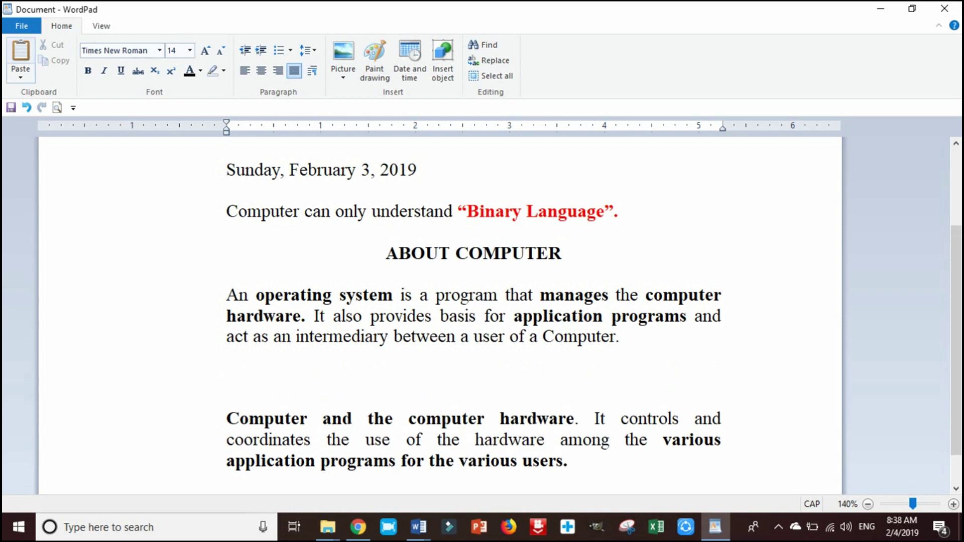
click(21, 55)
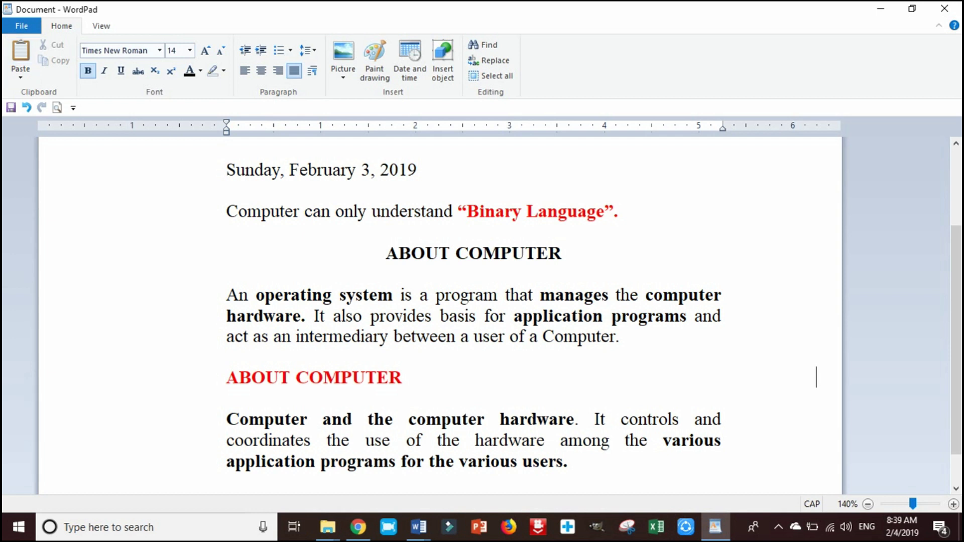
- Cut the red heading again and insert two new lines after the first paragraph
triple_click(419, 376)
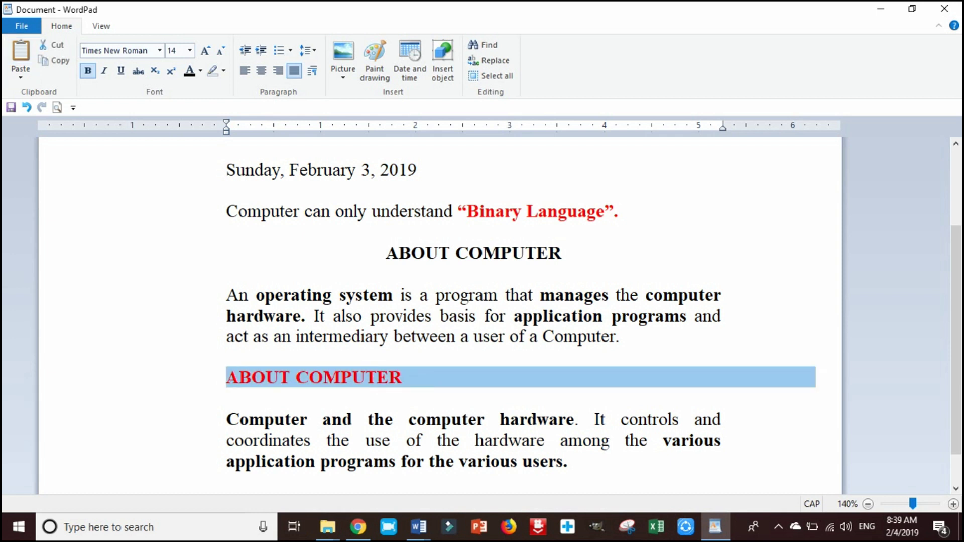
click(54, 46)
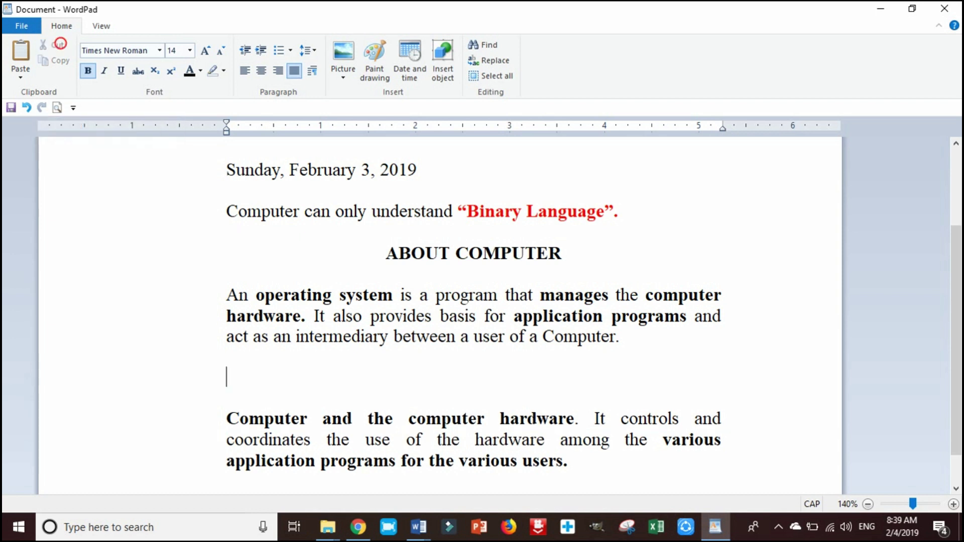
scroll(452, 301, up, 2)
click(495, 246)
key(Return)
key(Return)
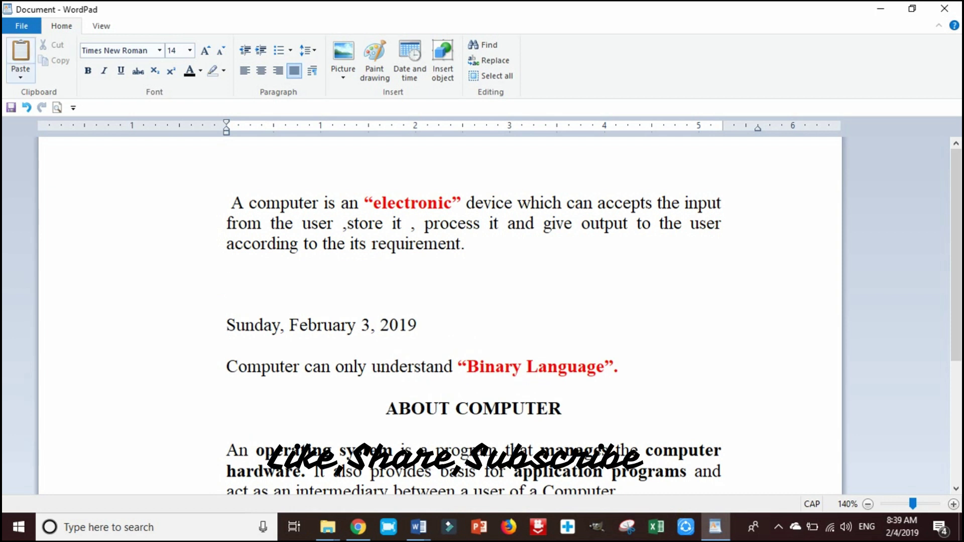
- Paste the heading below the first paragraph as Unformatted Text using Paste Special
click(22, 78)
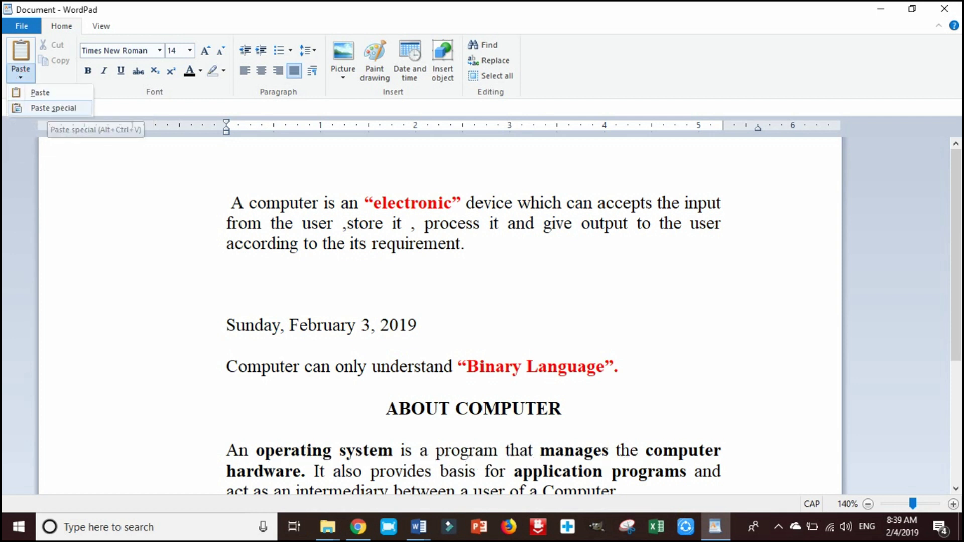
click(54, 108)
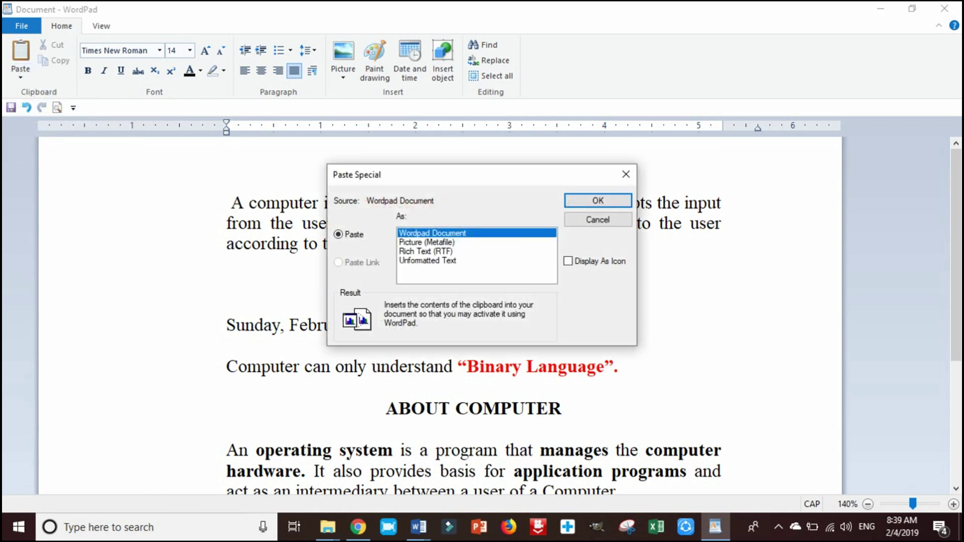
drag(430, 170, 595, 67)
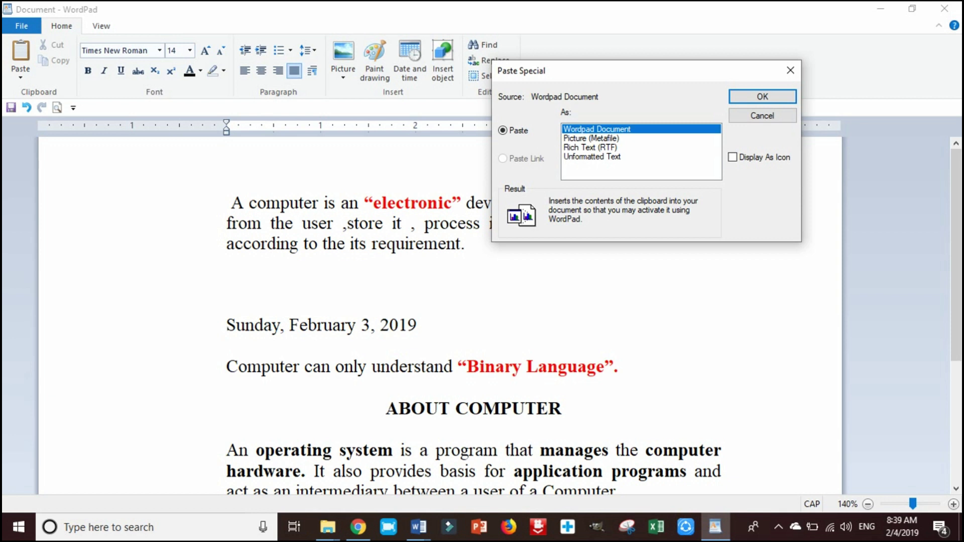
click(591, 146)
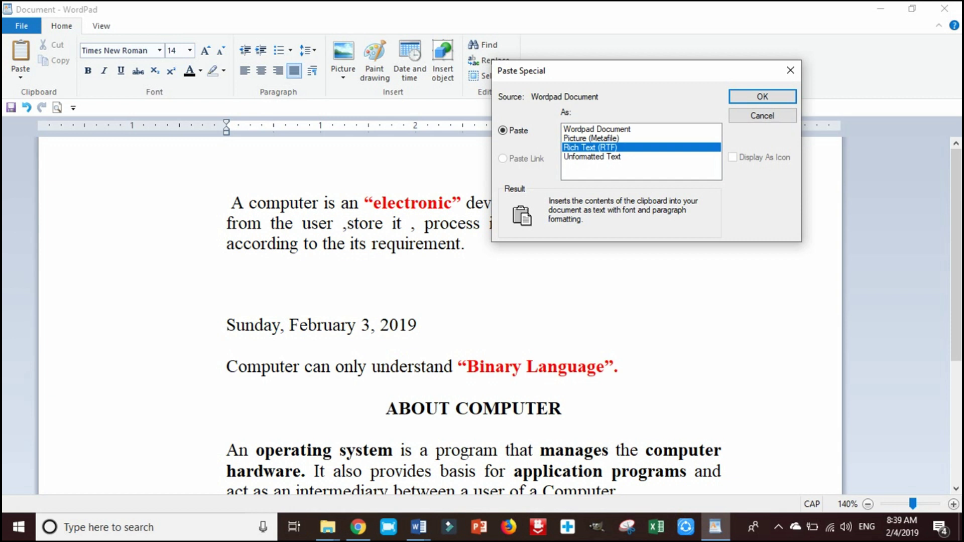
click(592, 156)
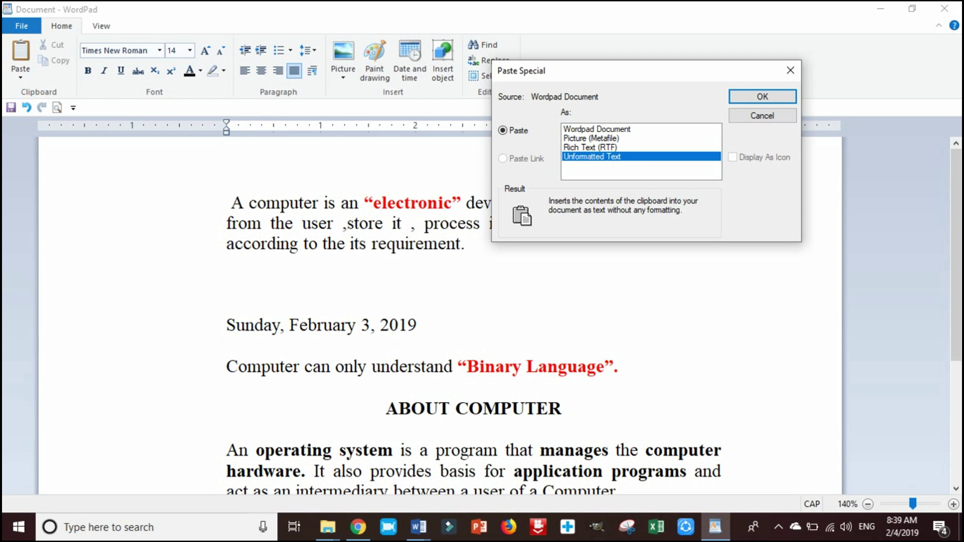
click(762, 96)
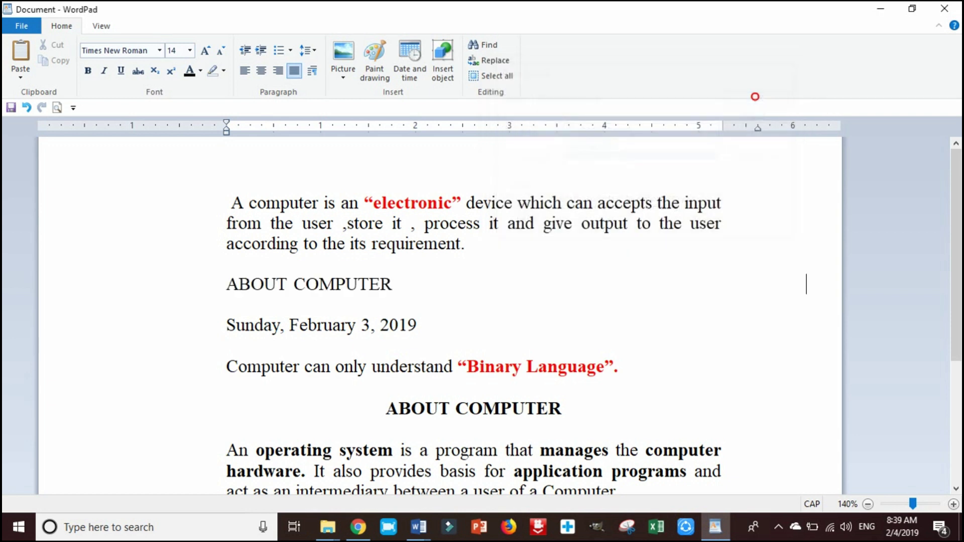
- Center the unformatted ABOUT COMPUTER heading above the date line
click(452, 263)
key(shift+Down)
key(shift+Down)
click(452, 281)
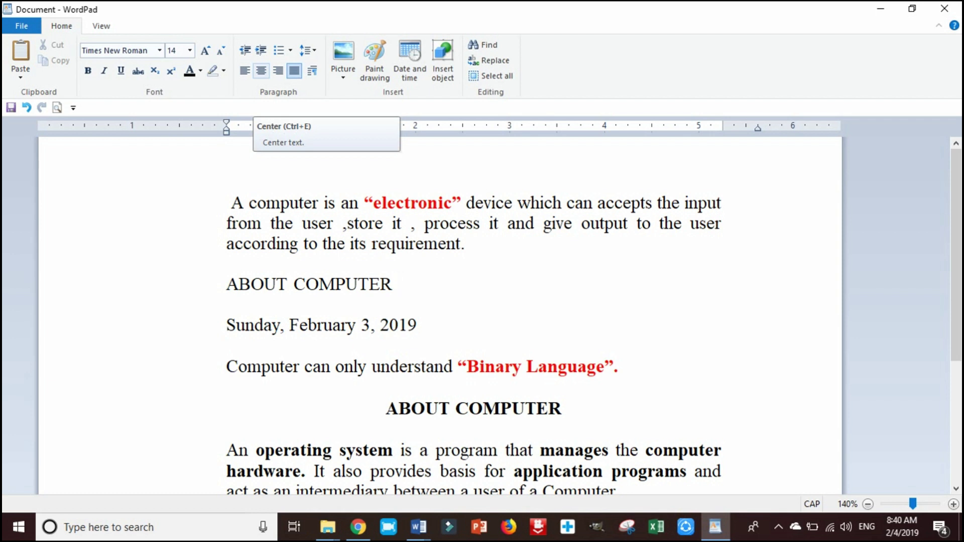
click(263, 72)
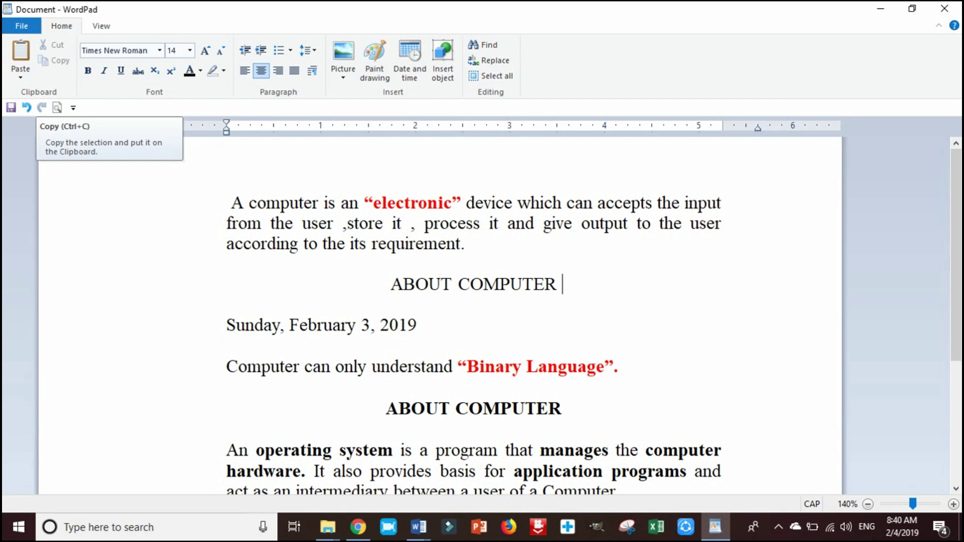
- Select the bold ABOUT COMPUTER heading above the operating system paragraph
triple_click(580, 284)
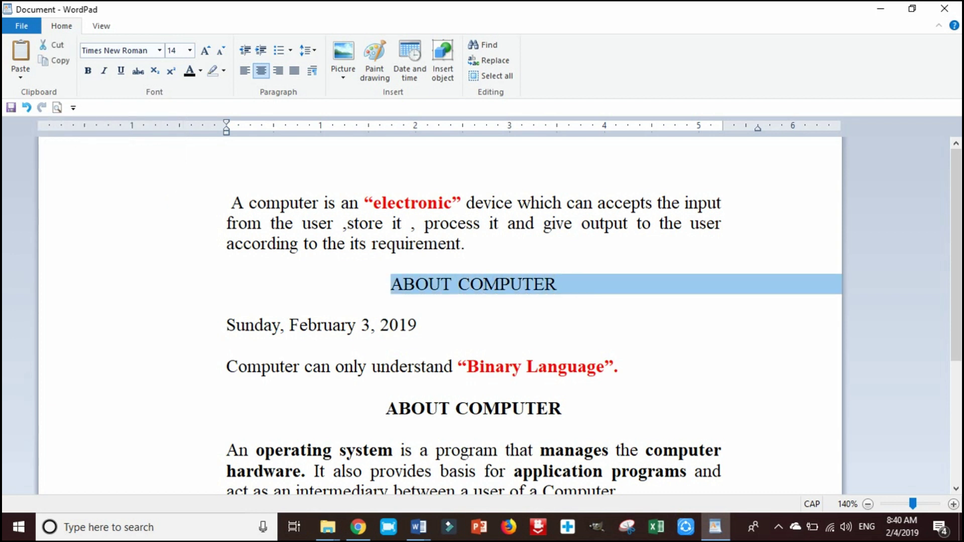
click(557, 408)
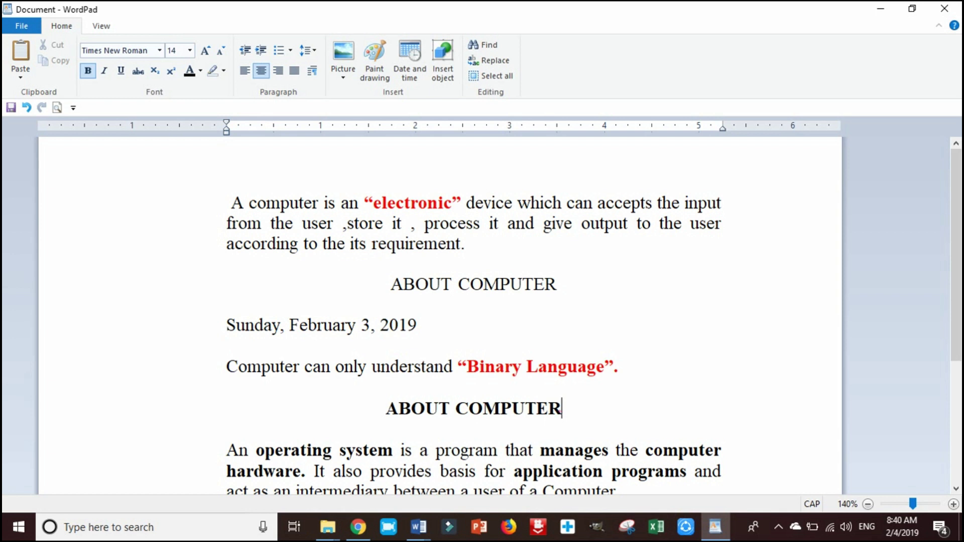
key(shift+Left)
key(shift+Left)
key(shift+Left)
key(shift+Left)
key(shift+Left)
key(shift+Left)
key(shift+Left)
key(shift+Left)
key(shift+Left)
key(shift+Left)
key(shift+Left)
key(shift+Left)
key(shift+Left)
key(shift+Left)
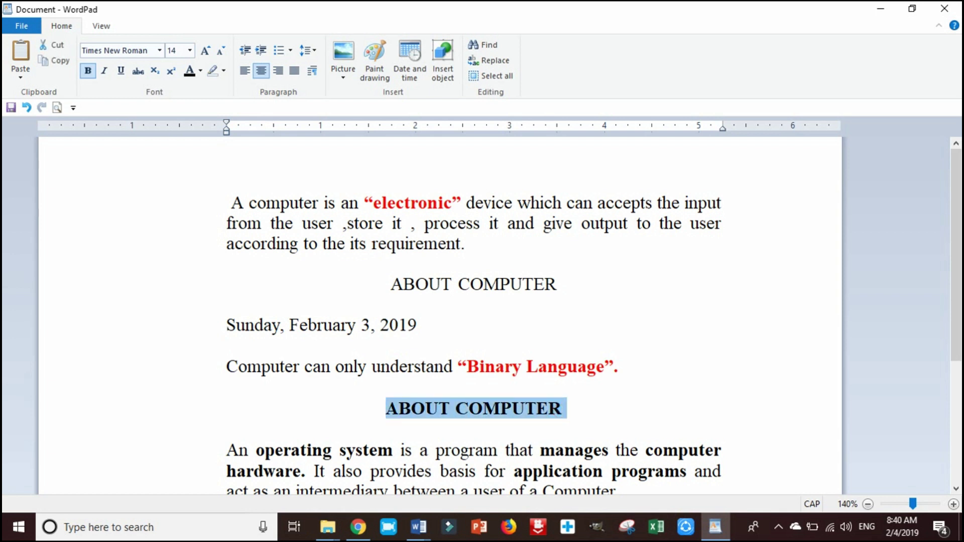
- Add a bold, centered ABOUT COMPUTER heading on a new line above the first paragraph
click(234, 197)
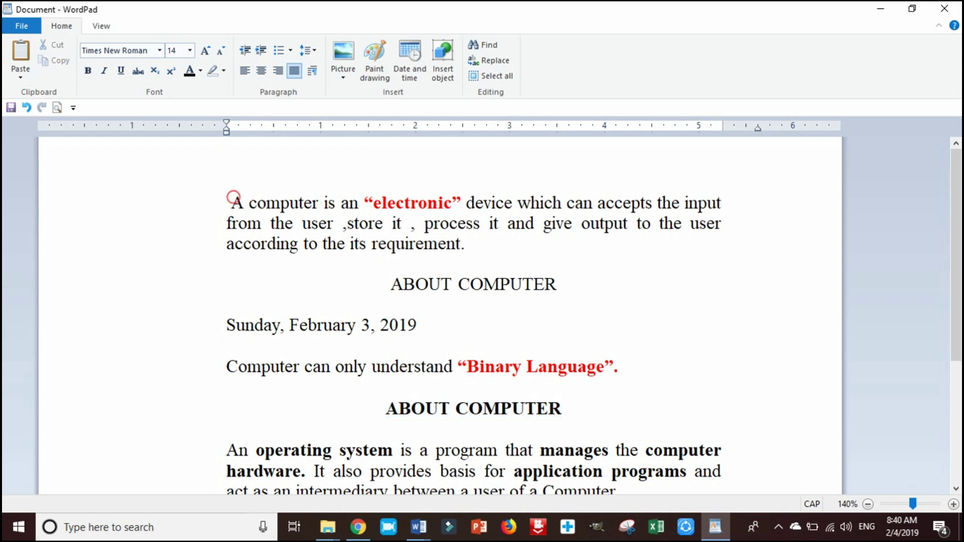
key(Return)
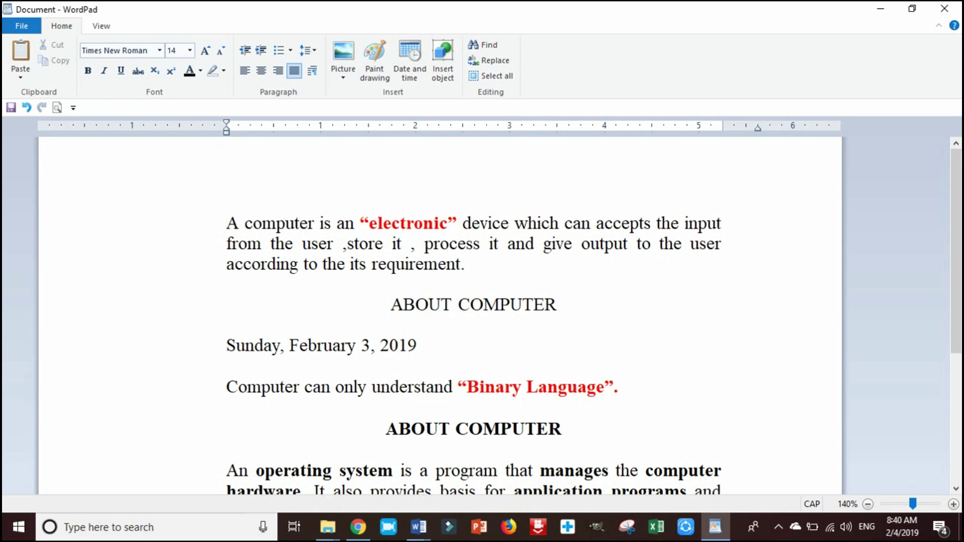
click(226, 181)
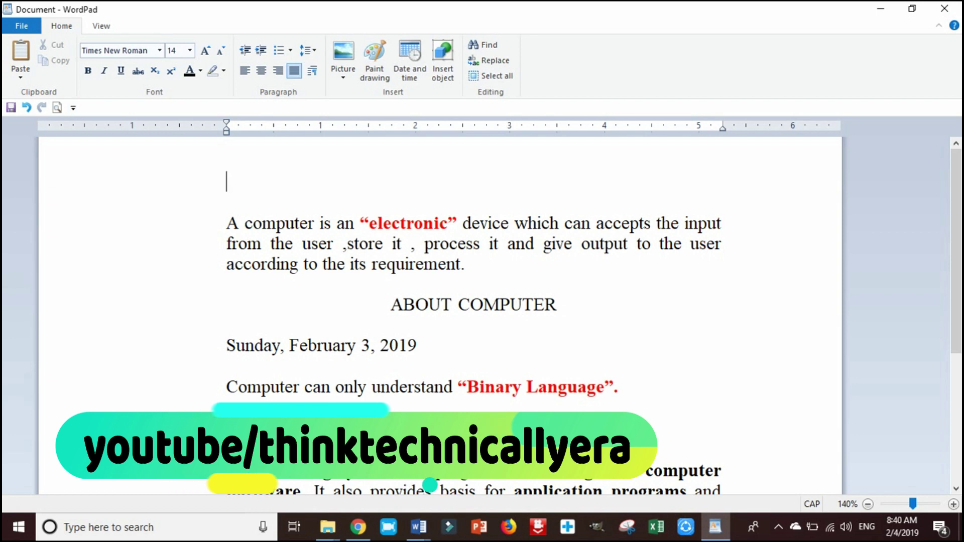
key(ctrl+b)
text(ABOUT COMPUTER)
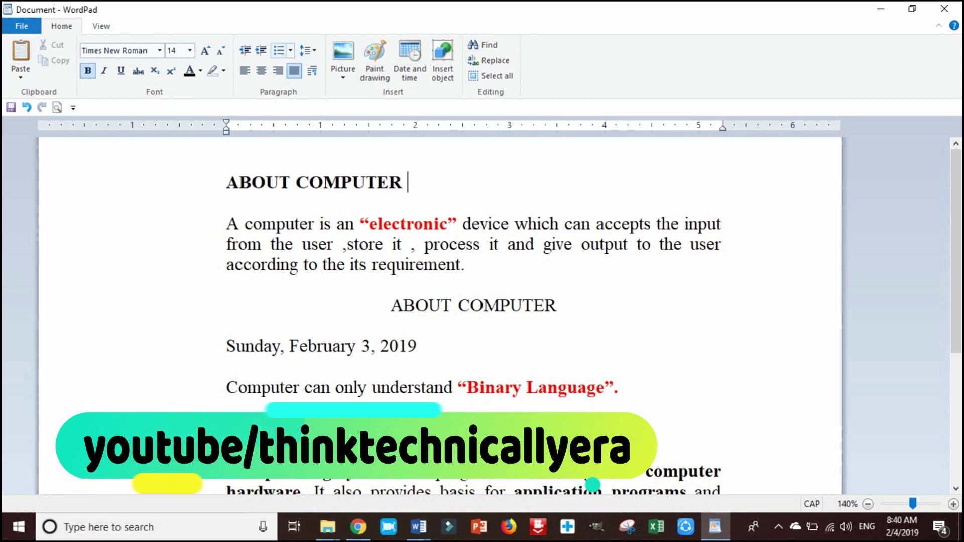
key(ctrl+e)
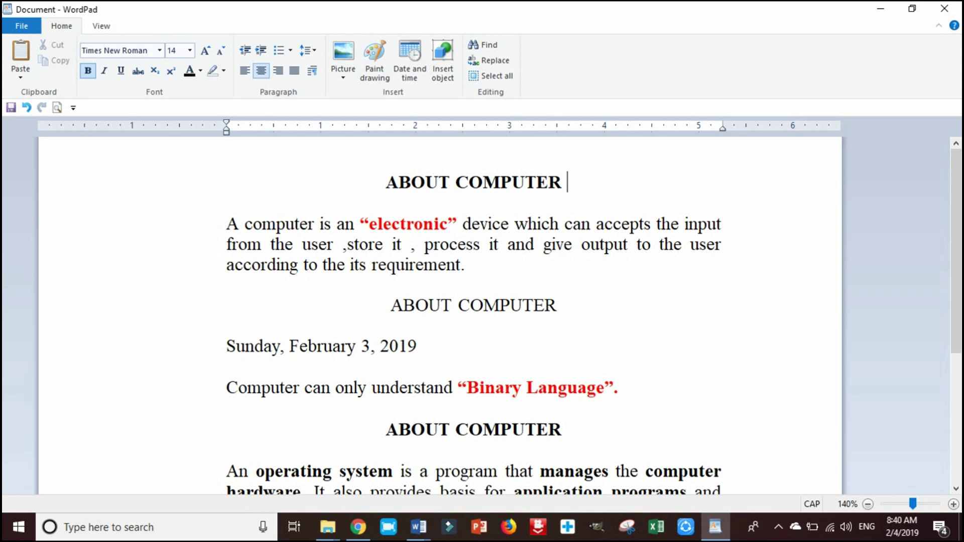
click(21, 74)
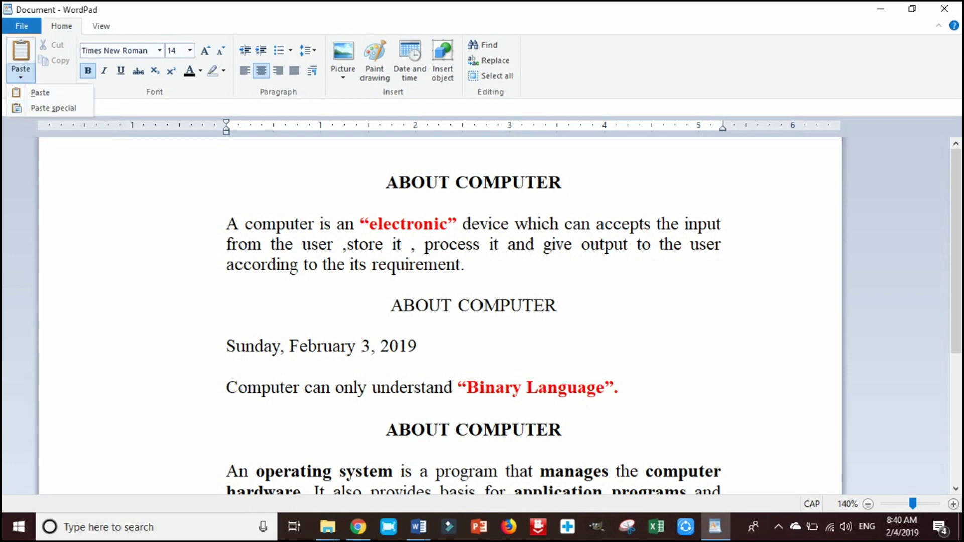
click(470, 311)
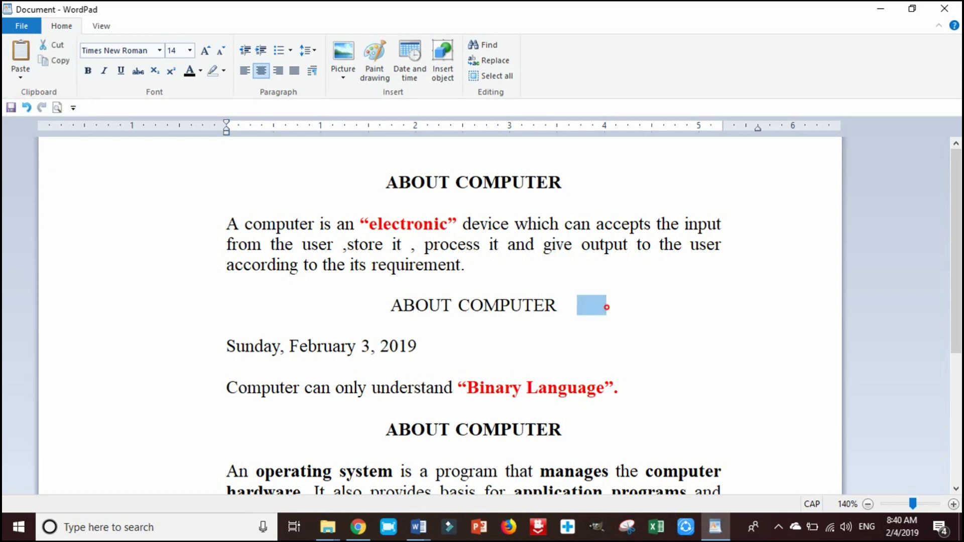
- Try deleting the unformatted ABOUT COMPUTER heading together with the date line, and undo the deletion
triple_click(607, 304)
shift+click(424, 346)
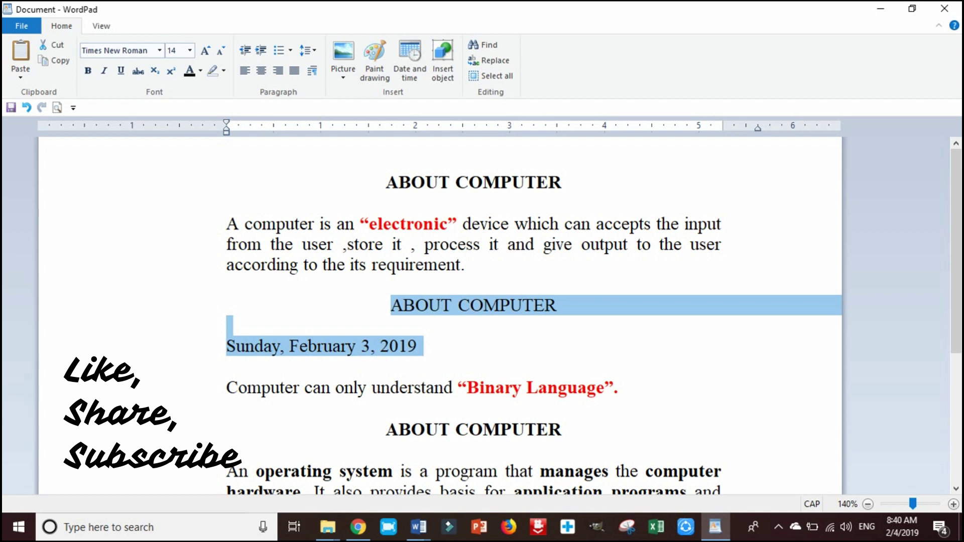
key(Delete)
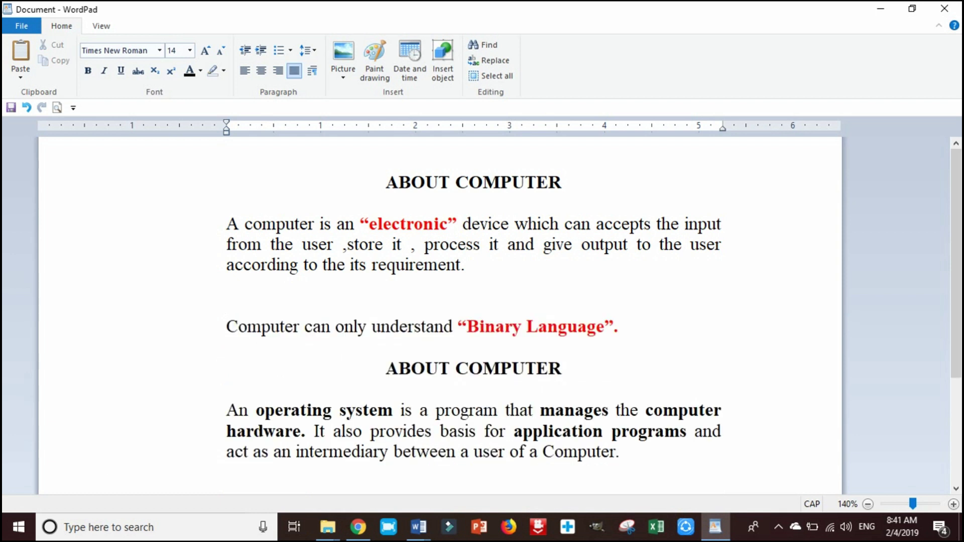
key(ctrl+z)
- Delete the text of the Sunday, February 3, 2019 date line below the unformatted ABOUT COMPUTER heading
click(454, 340)
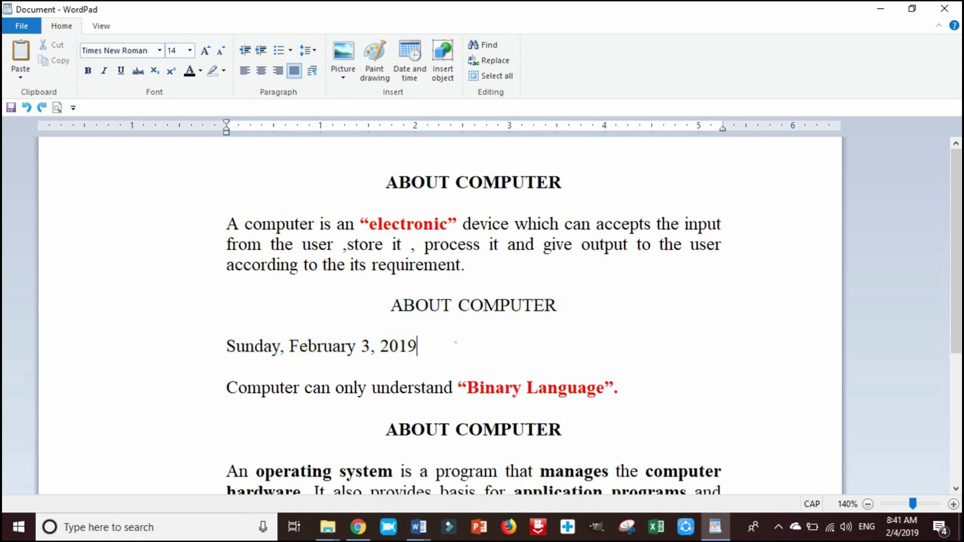
key(BackSpace)
key(BackSpace)
key(BackSpace)
key(BackSpace)
key(BackSpace)
key(BackSpace)
key(BackSpace)
key(BackSpace)
key(BackSpace)
key(BackSpace)
key(BackSpace)
key(BackSpace)
key(BackSpace)
key(BackSpace)
key(BackSpace)
key(BackSpace)
key(BackSpace)
key(BackSpace)
key(BackSpace)
key(BackSpace)
key(BackSpace)
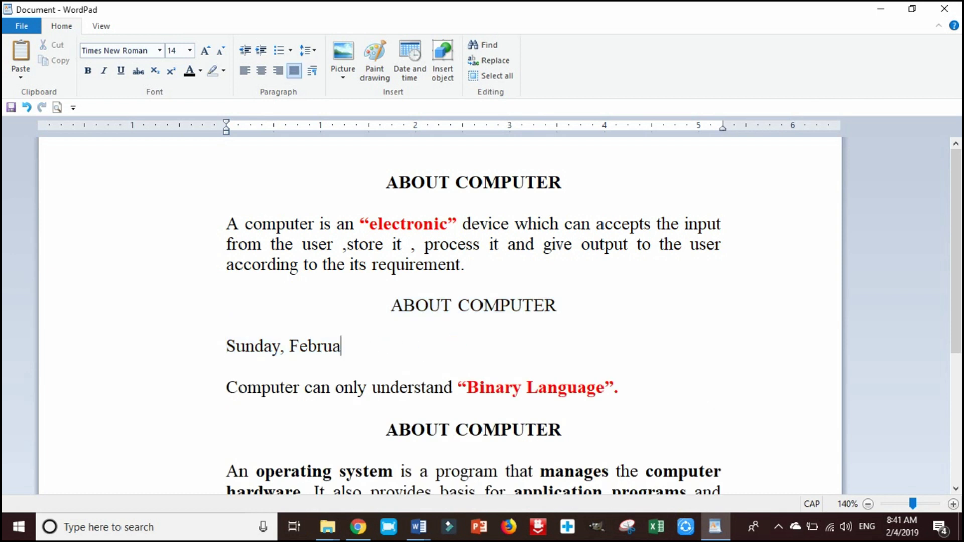
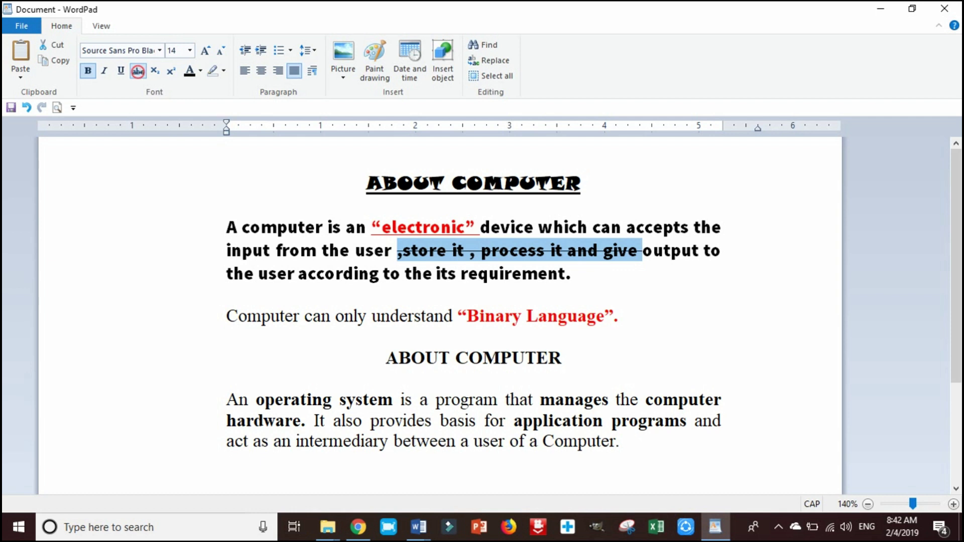
- Grow the underlined top ABOUT COMPUTER heading by four font-size increments and shrink it by three
click(603, 285)
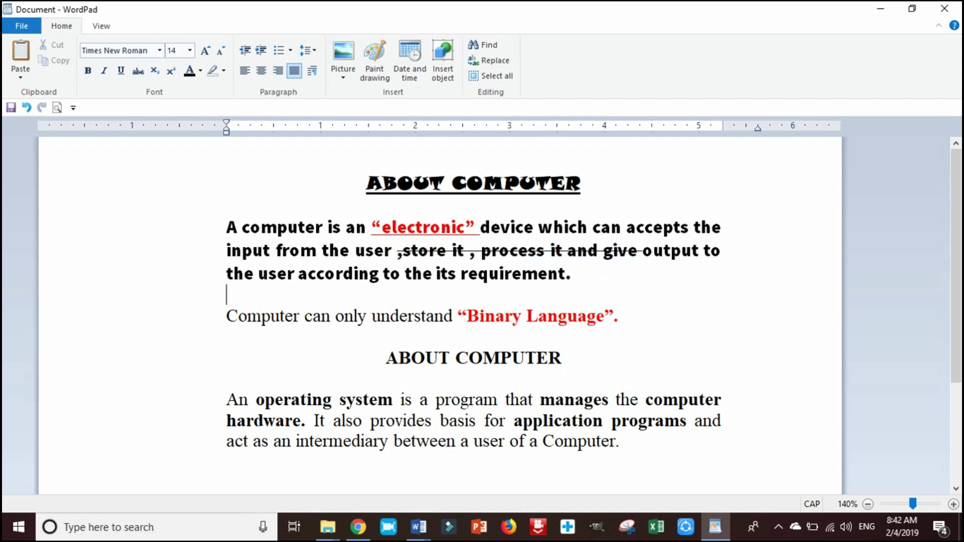
click(609, 184)
drag(609, 184, 365, 184)
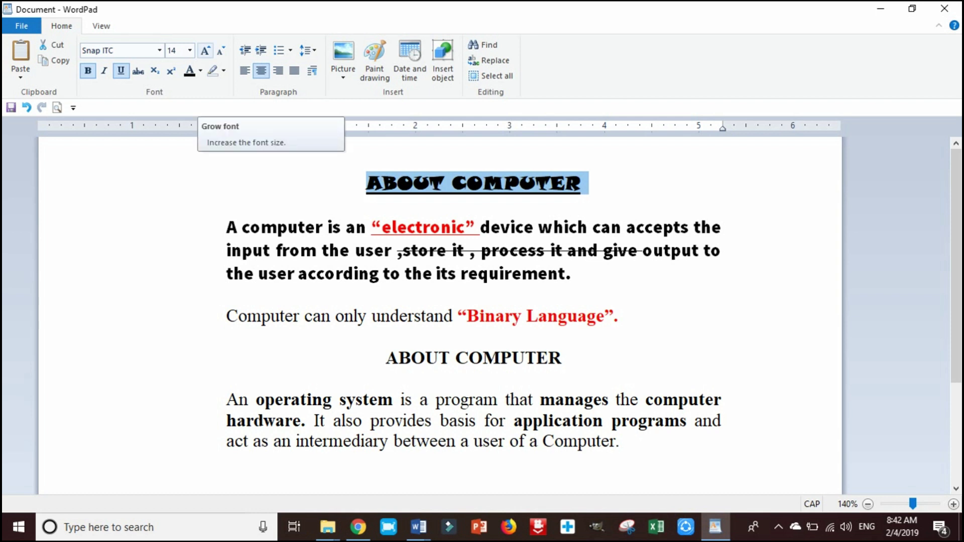
click(205, 50)
click(205, 50)
click(206, 50)
click(205, 50)
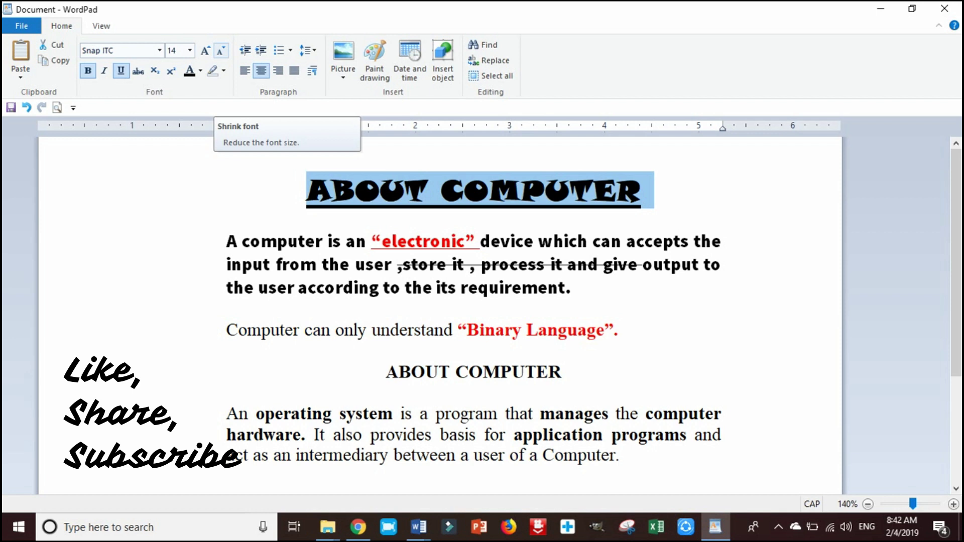
click(221, 51)
click(220, 50)
click(220, 50)
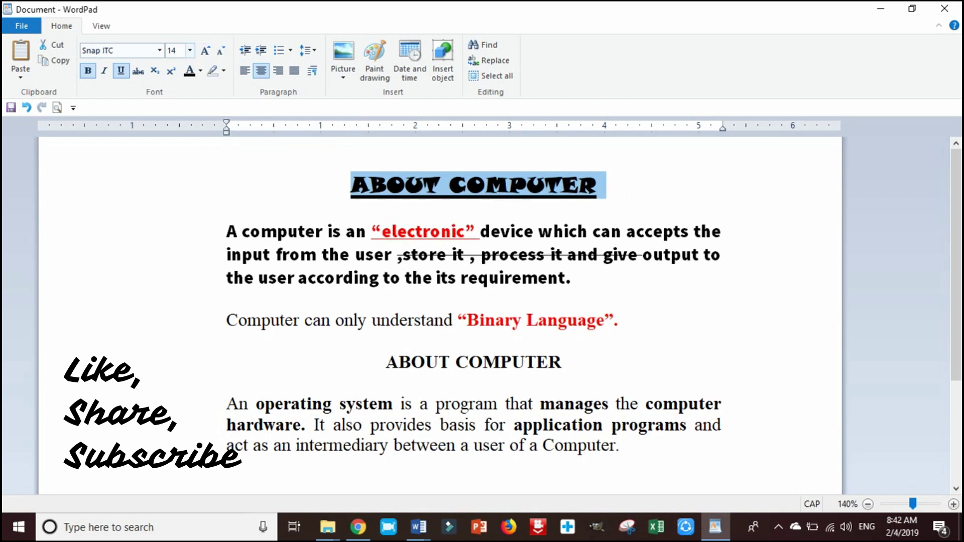
- Set the font size of the underlined top ABOUT COMPUTER heading to 21
click(190, 50)
click(175, 173)
click(181, 50)
text(21.)
key(BackSpace)
key(Return)
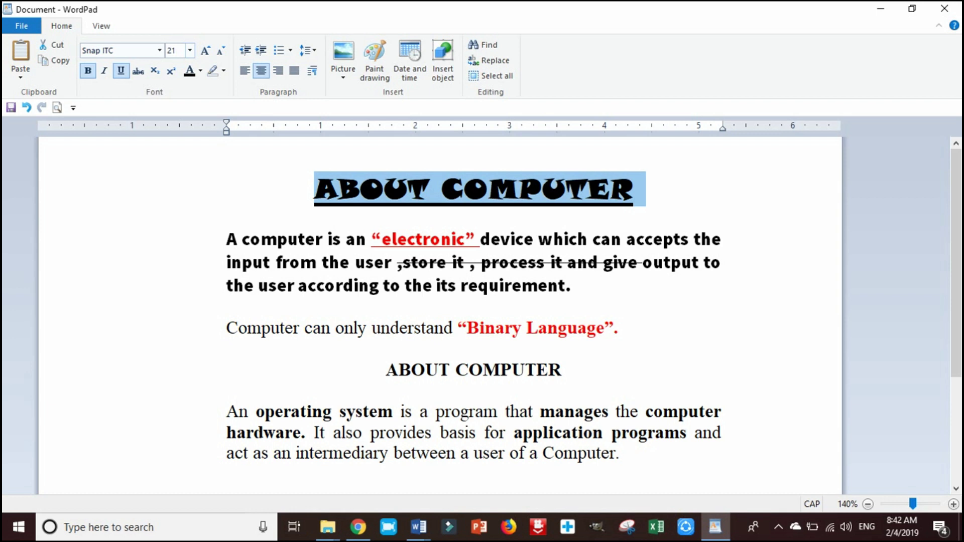
click(189, 50)
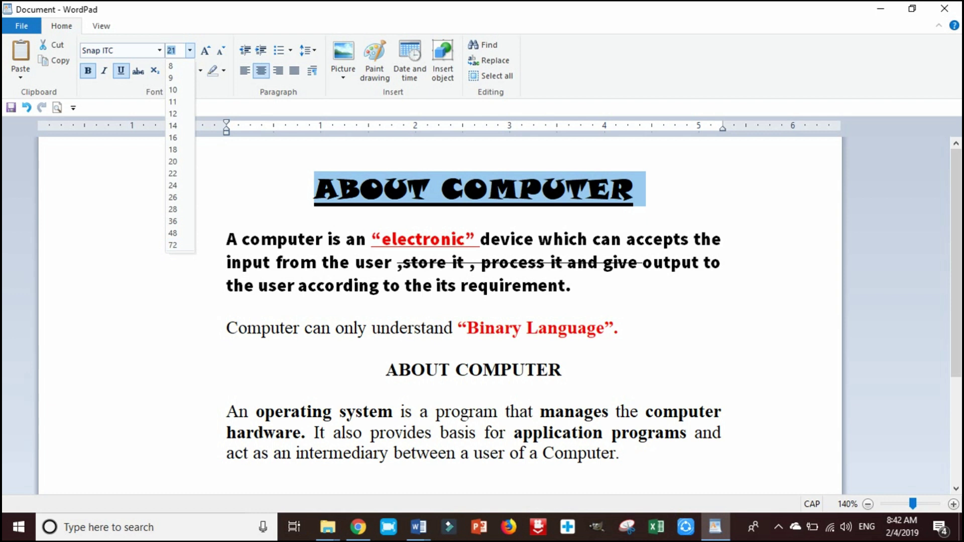
click(290, 209)
- Change the text color of the underlined top ABOUT COMPUTER heading to red
triple_click(327, 194)
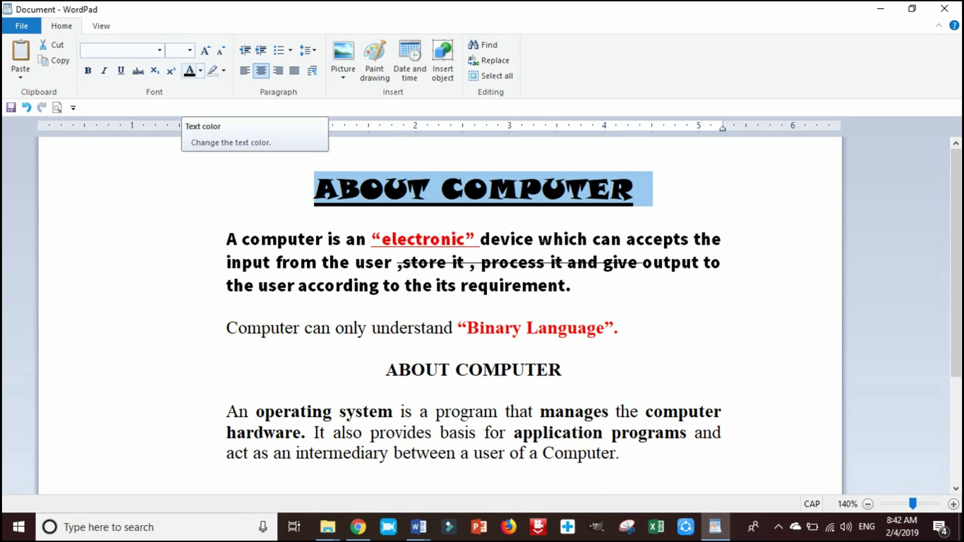
click(200, 70)
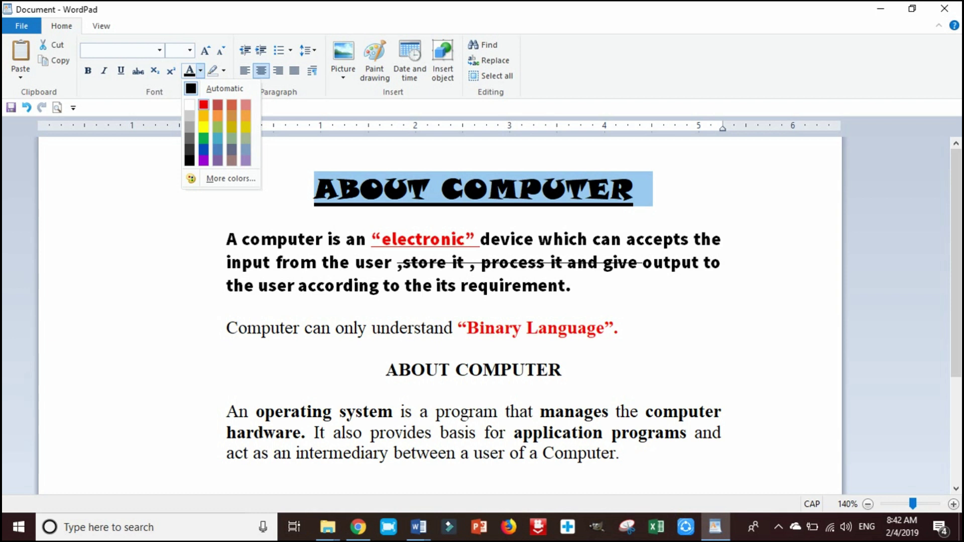
click(203, 104)
click(534, 219)
triple_click(658, 195)
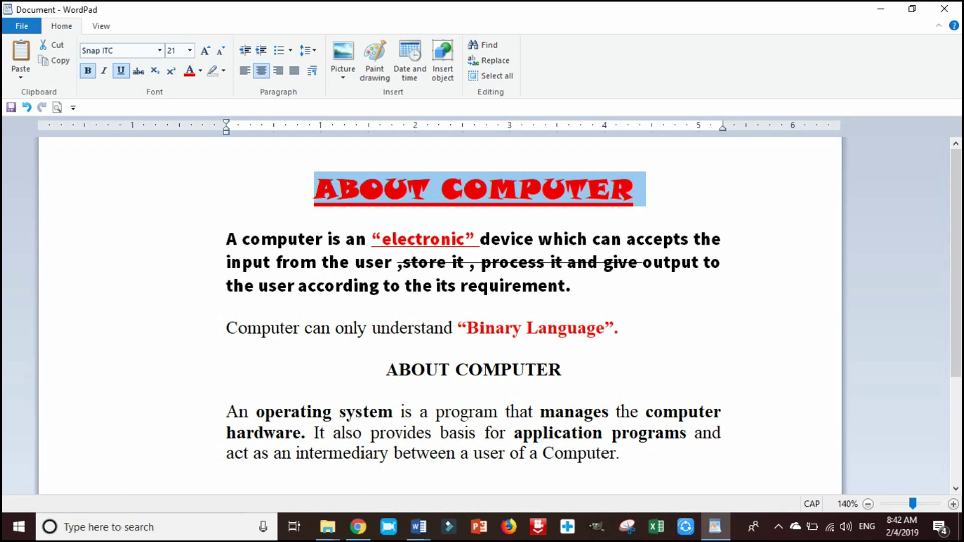
- Highlight “A computer is an “electronic” device” and the paragraph's last line, “the user according to the its requirement.”, in yellow
drag(226, 240, 538, 240)
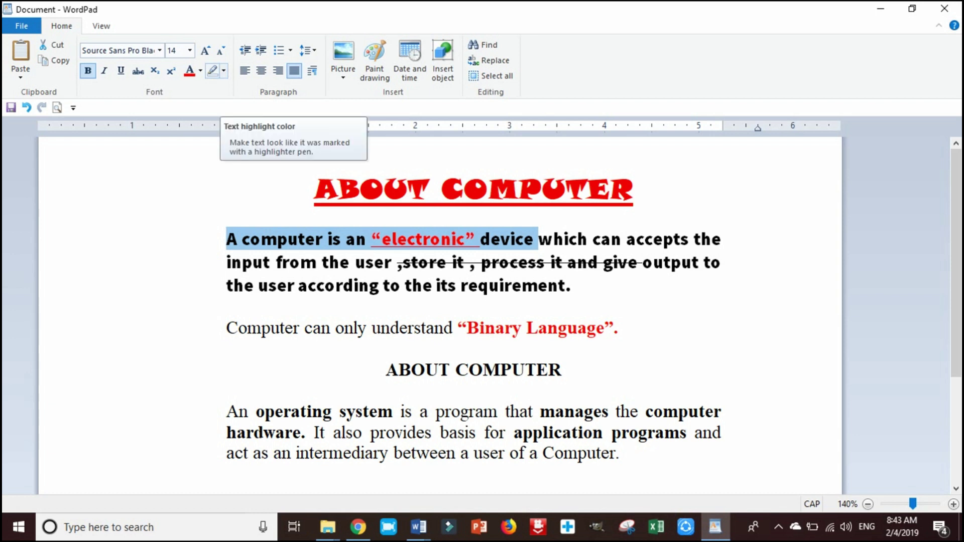
click(223, 71)
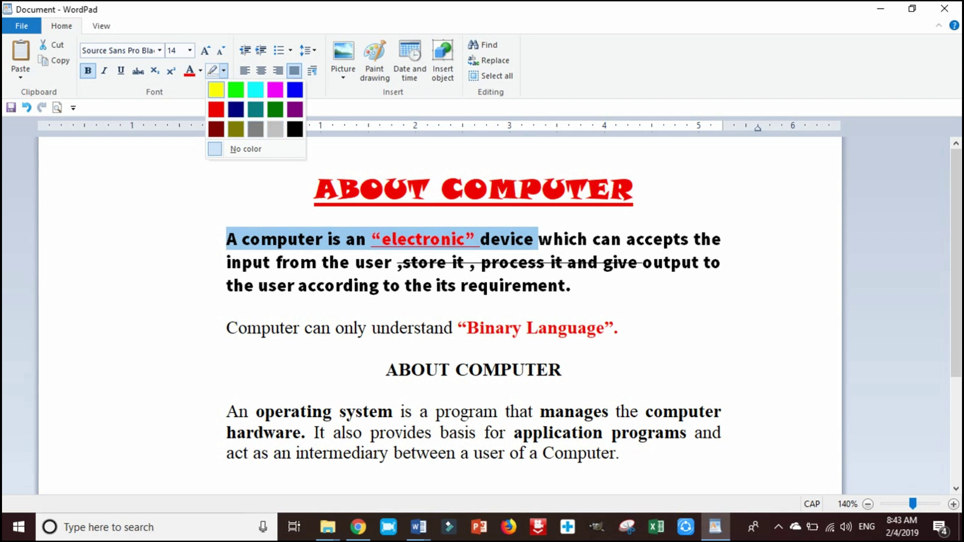
click(216, 91)
drag(587, 288, 227, 287)
click(213, 71)
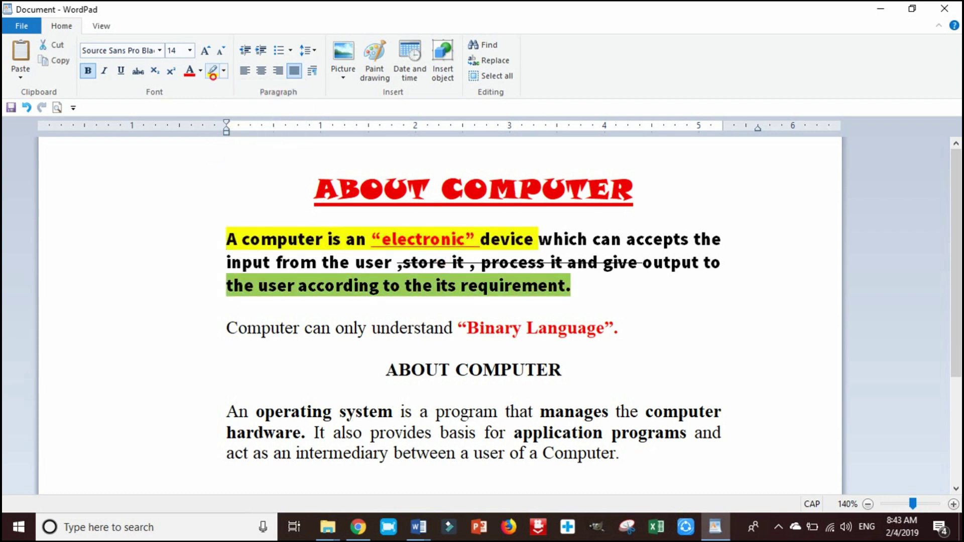
click(407, 327)
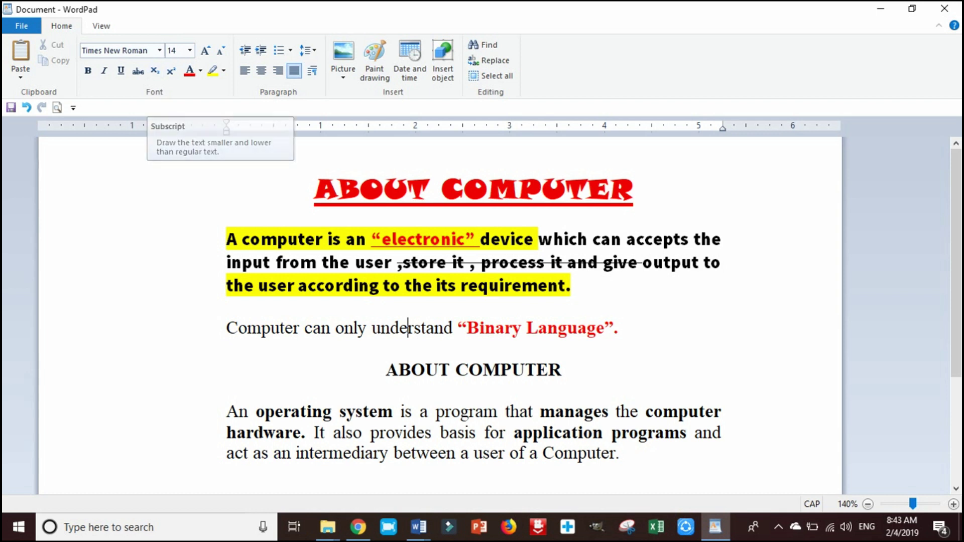
- Add H20 on a new line below the operating system paragraph, leaving a blank line between them
scroll(482, 301, down, 5)
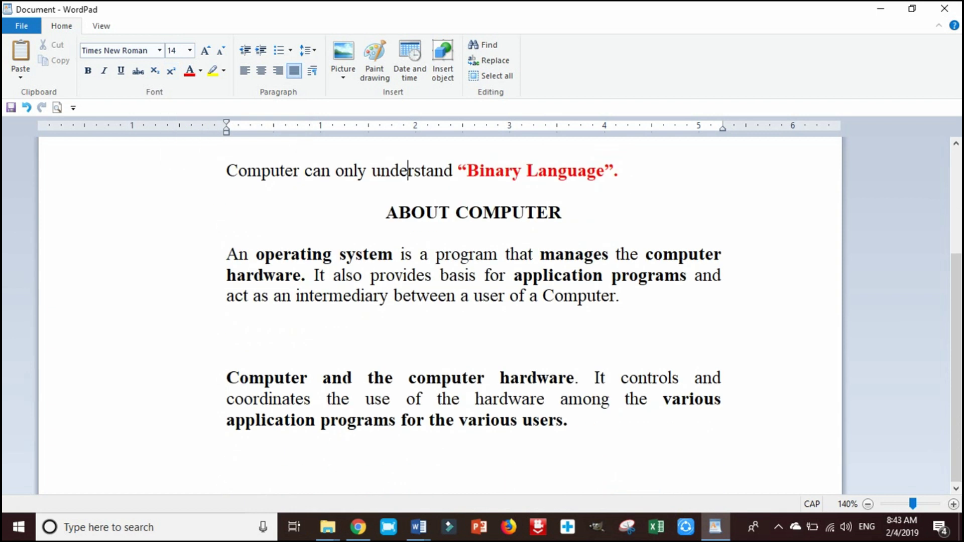
click(662, 302)
key(Return)
key(Return)
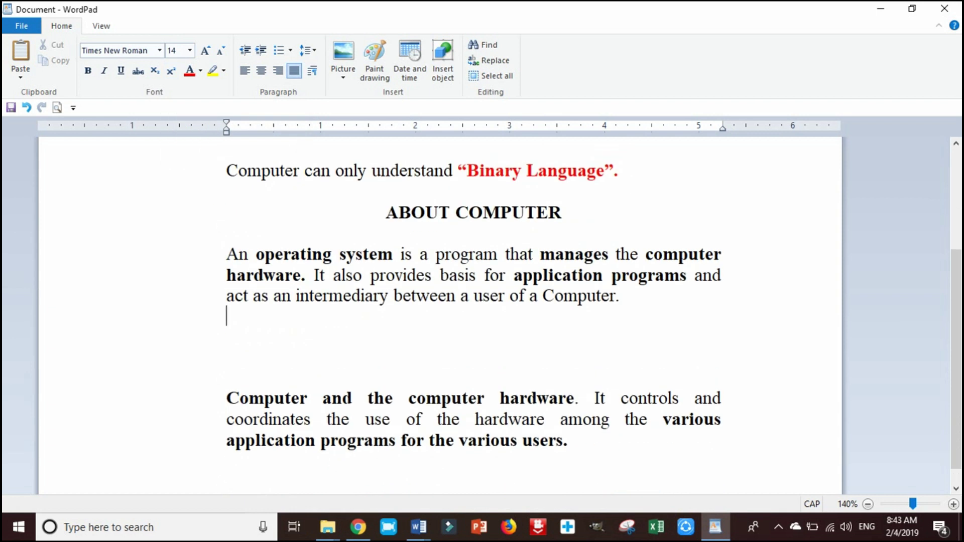
key(Caps_Lock)
text(h)
key(BackSpace)
key(Caps_Lock)
text(H20)
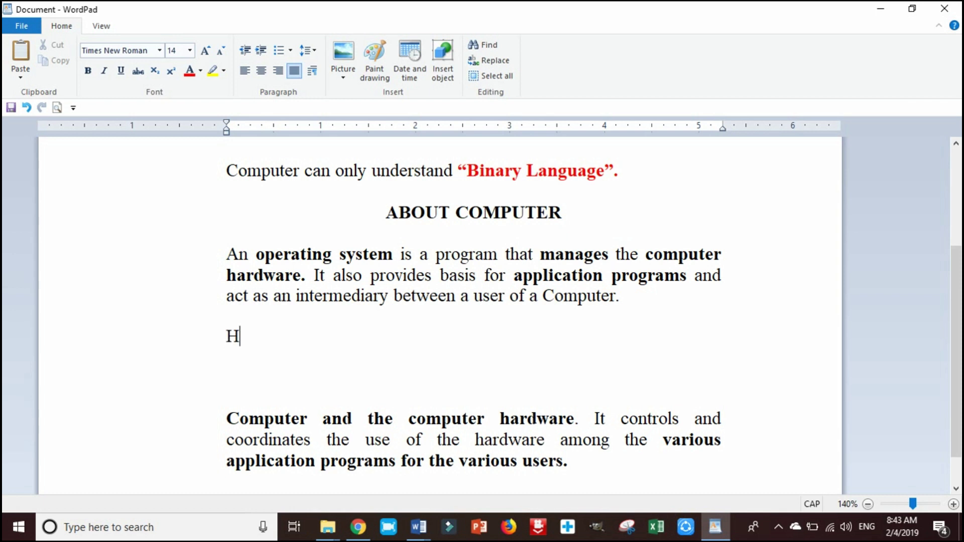
- Add the expression a2+b2 on the line directly below H20
key(Return)
text(A)
key(BackSpace)
key(Caps_Lock)
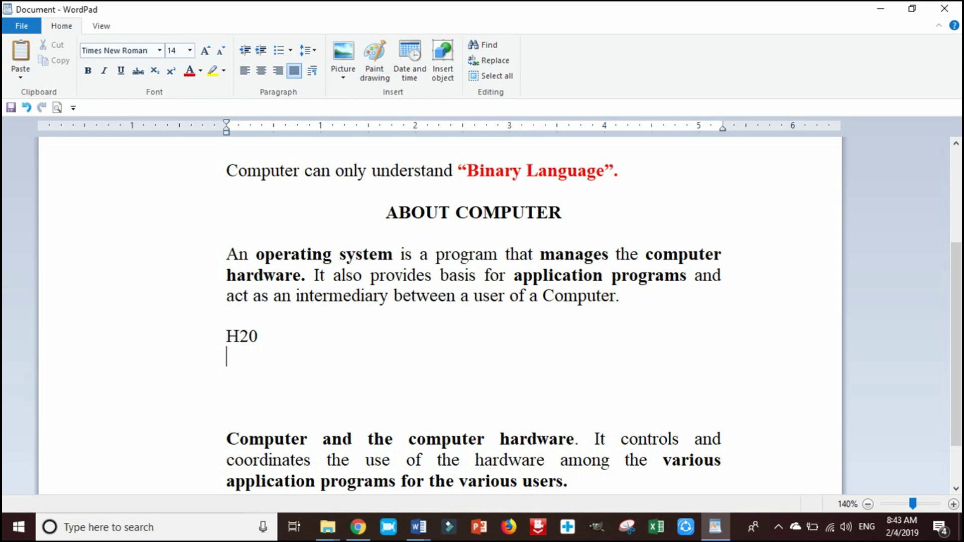
key(Return)
text(a)
key(BackSpace)
key(BackSpace)
text(a2+b2)
- Format the 2 in H20 as subscript
scroll(482, 311, up, 13)
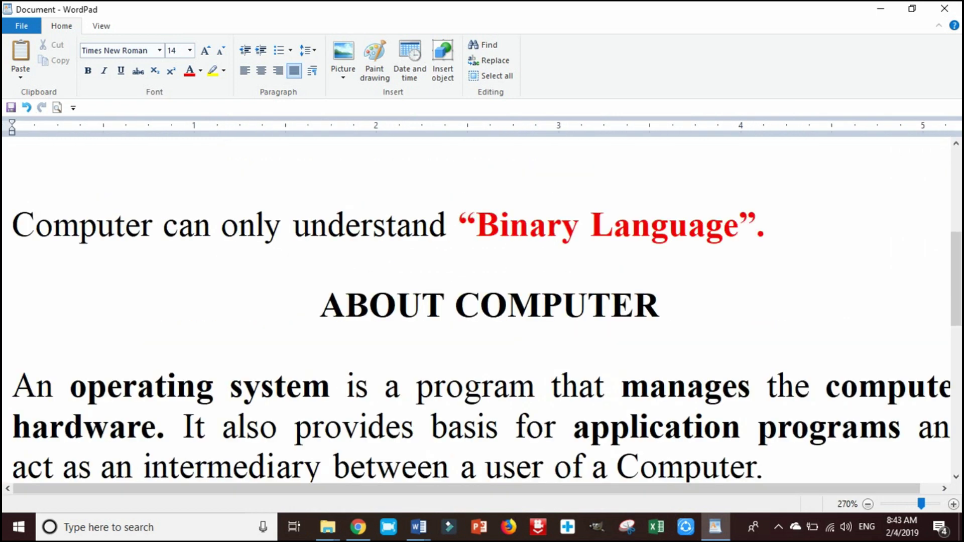
scroll(481, 311, down, 5)
scroll(481, 312, up, 3)
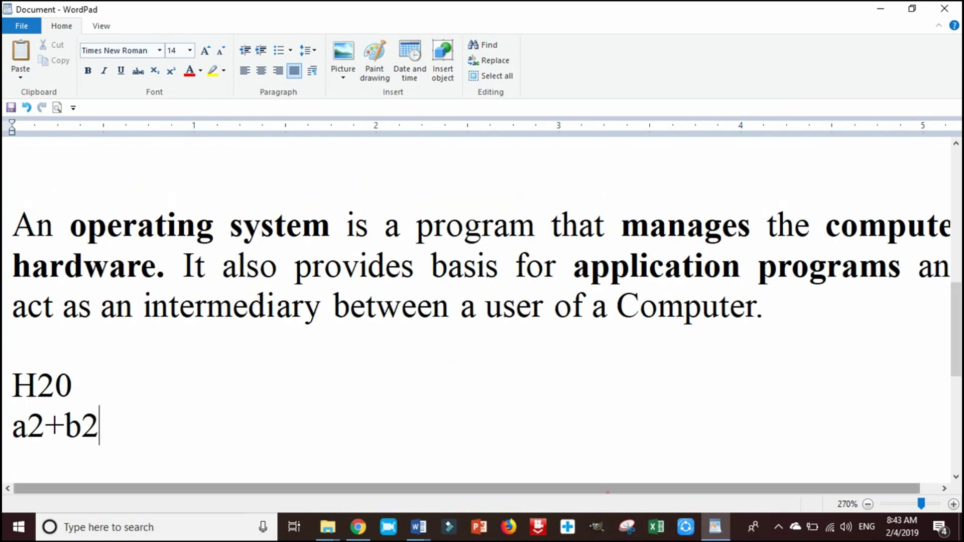
click(53, 384)
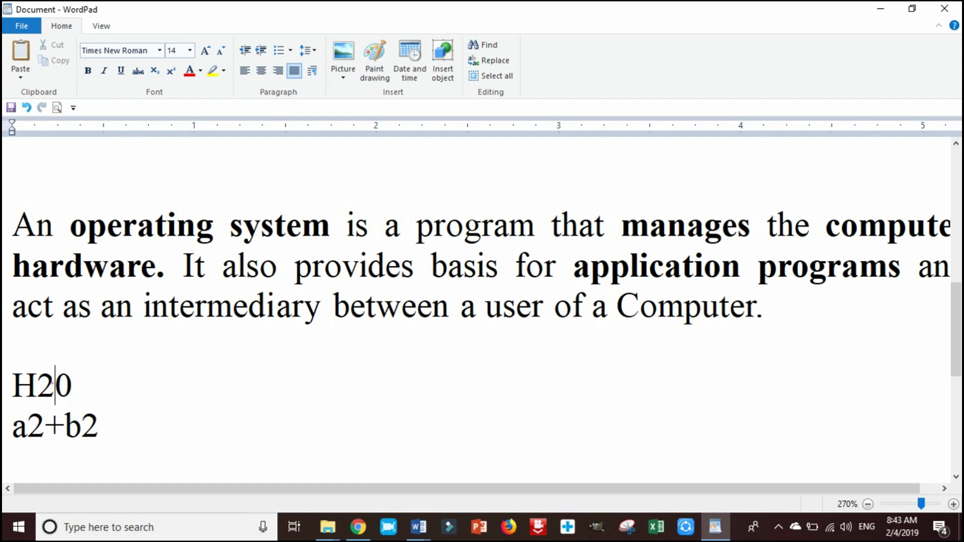
drag(53, 384, 38, 384)
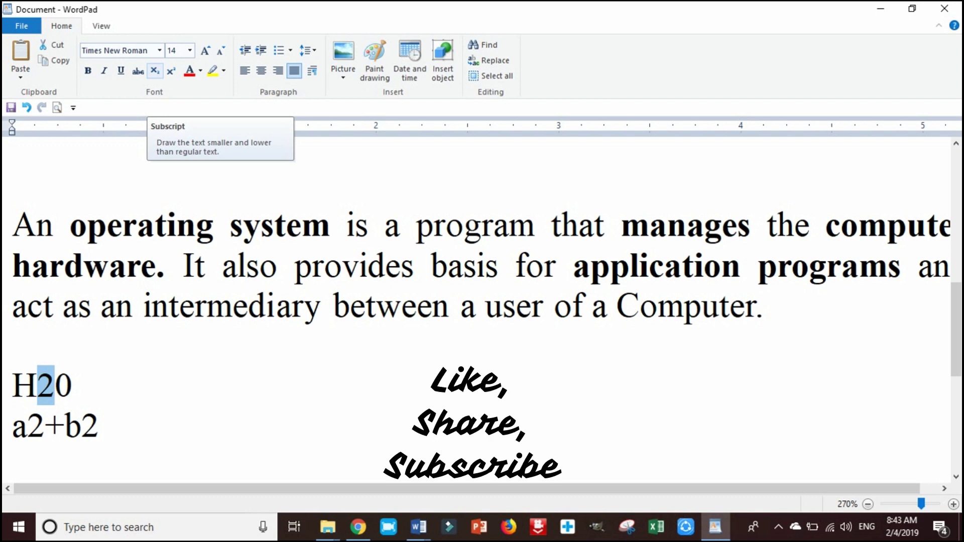
click(155, 70)
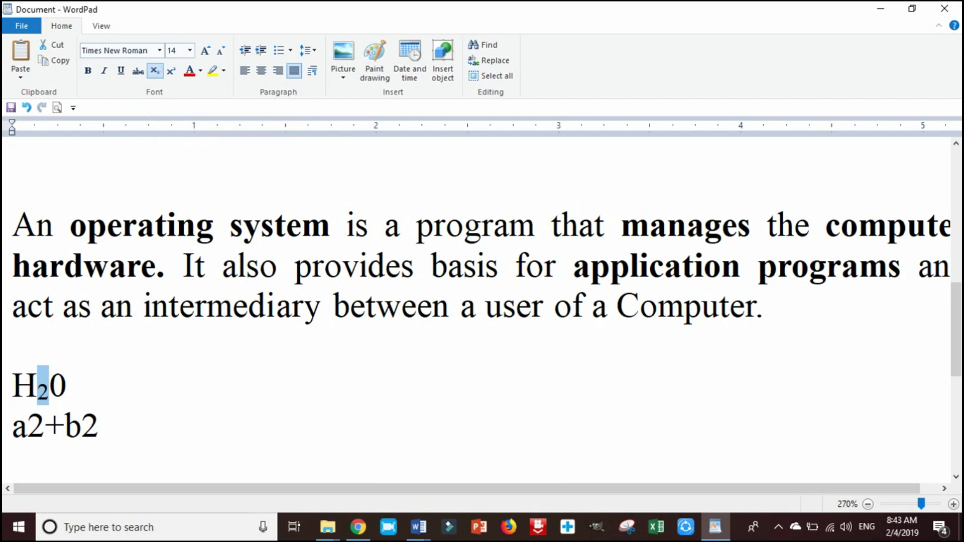
- Format both 2s in the expression a2+b2 as superscript
mouse_move(43, 426)
mouse_down()
mouse_move(12, 425)
mouse_move(44, 425)
mouse_move(27, 426)
mouse_up()
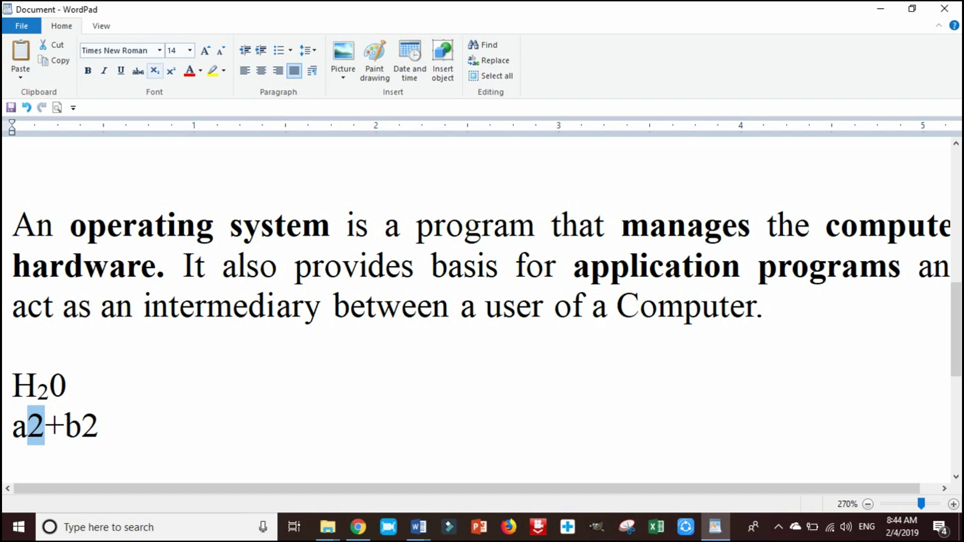
click(171, 70)
click(104, 428)
mouse_move(104, 428)
mouse_down()
mouse_move(58, 429)
mouse_move(75, 428)
mouse_up()
click(170, 70)
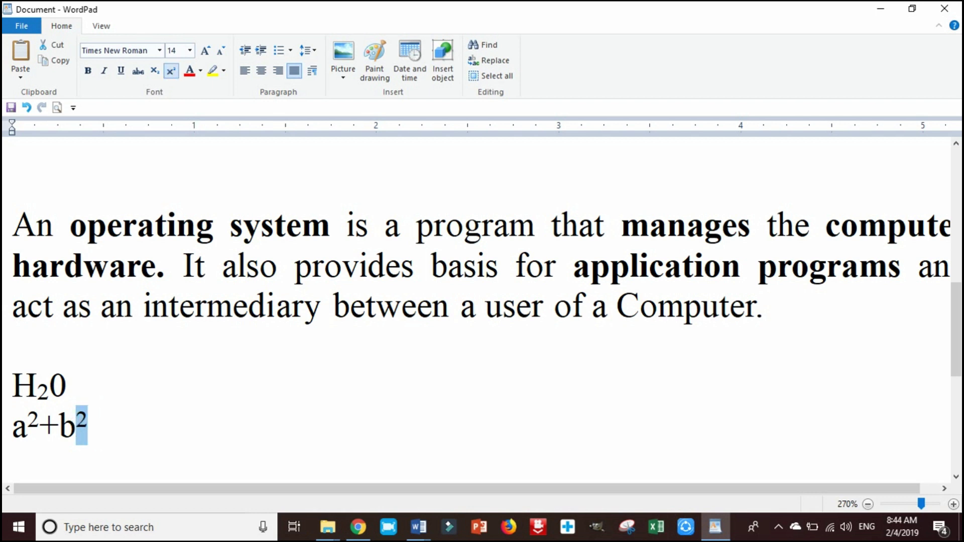
mouse_move(41, 427)
mouse_down()
mouse_move(11, 426)
mouse_move(40, 424)
mouse_up()
click(32, 423)
click(205, 355)
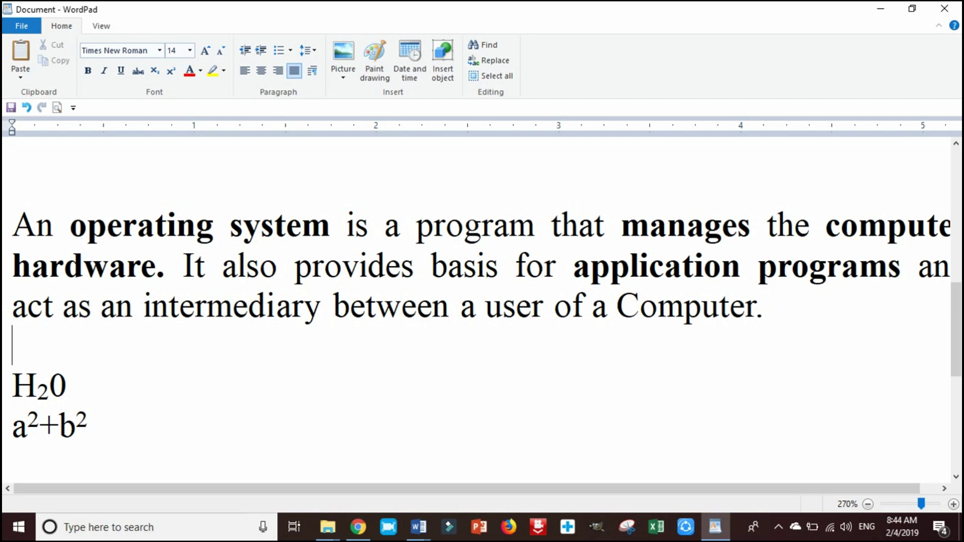
drag(76, 421, 87, 422)
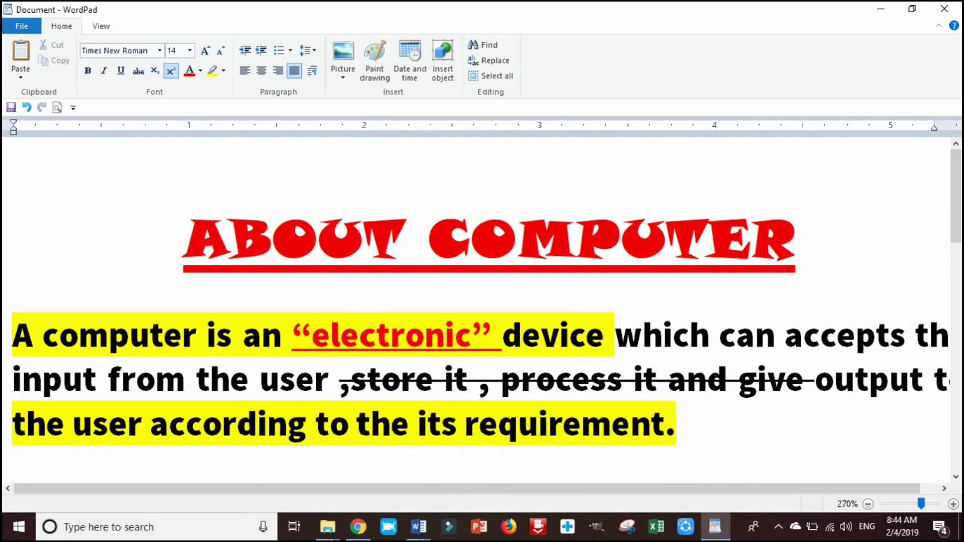
- Try right and left alignment on the red ABOUT COMPUTER heading, and restore its centered alignment
scroll(476, 312, down, 14)
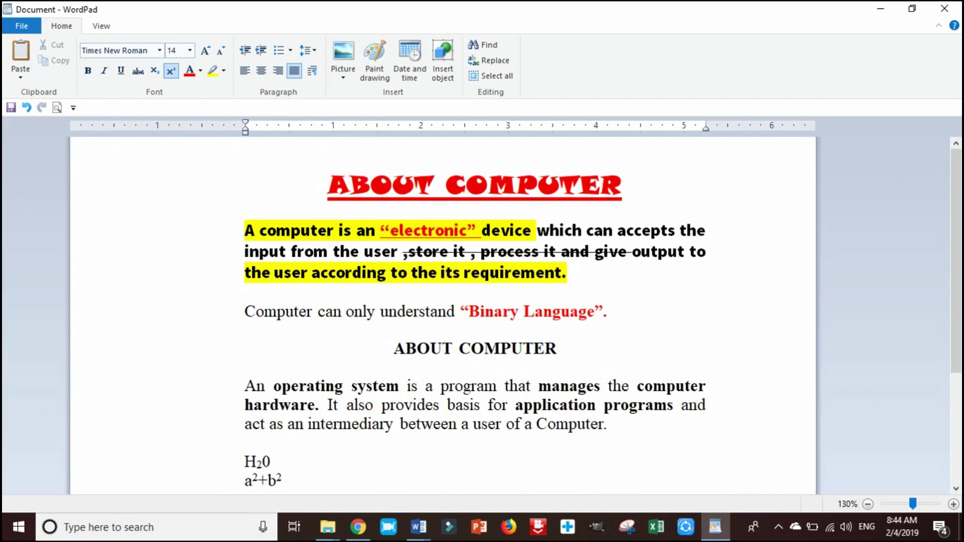
triple_click(328, 178)
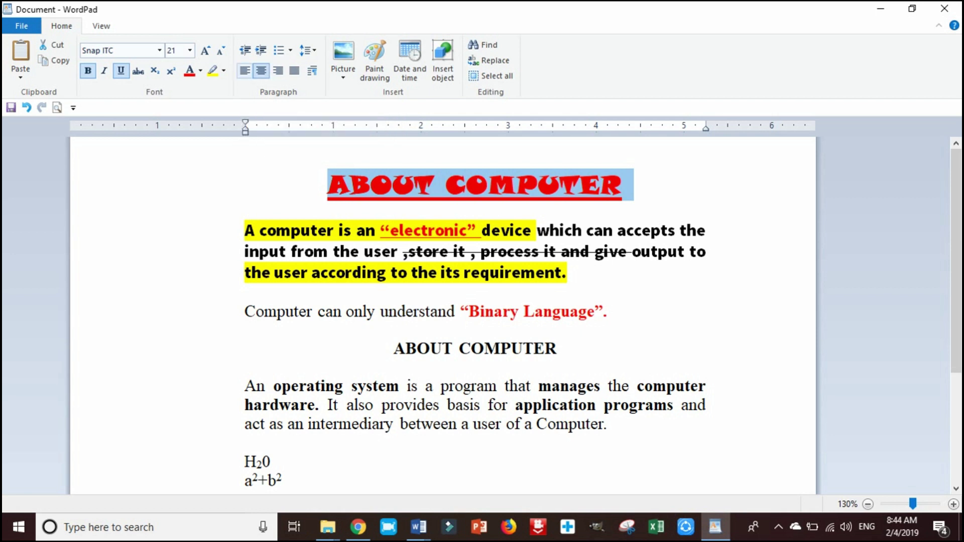
click(277, 70)
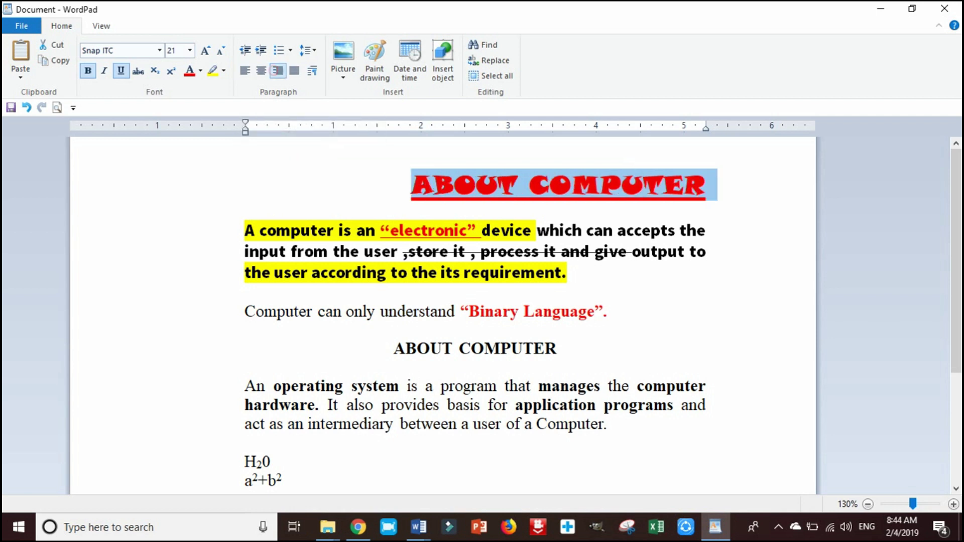
click(245, 71)
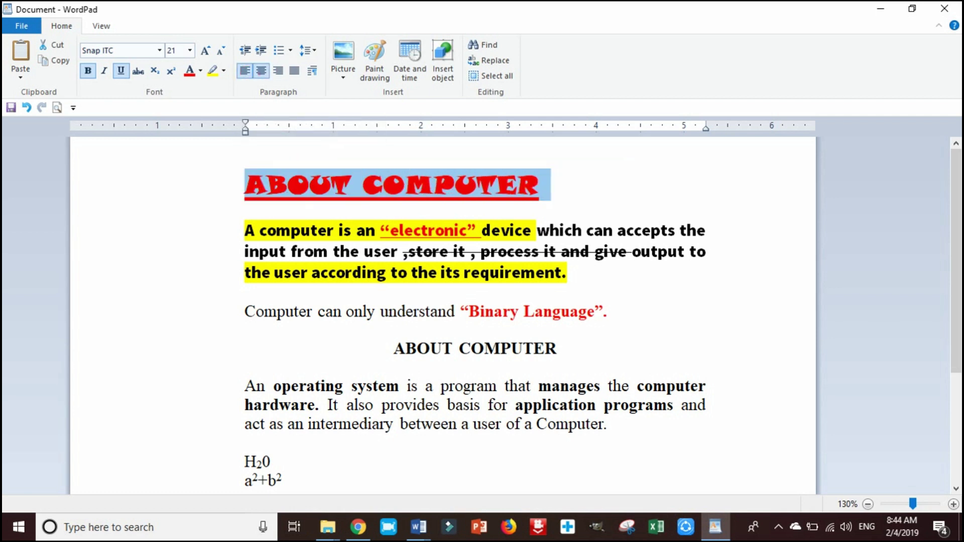
click(261, 70)
- Apply justified alignment to the paragraph about the operating system
scroll(475, 316, down, 2)
click(608, 354)
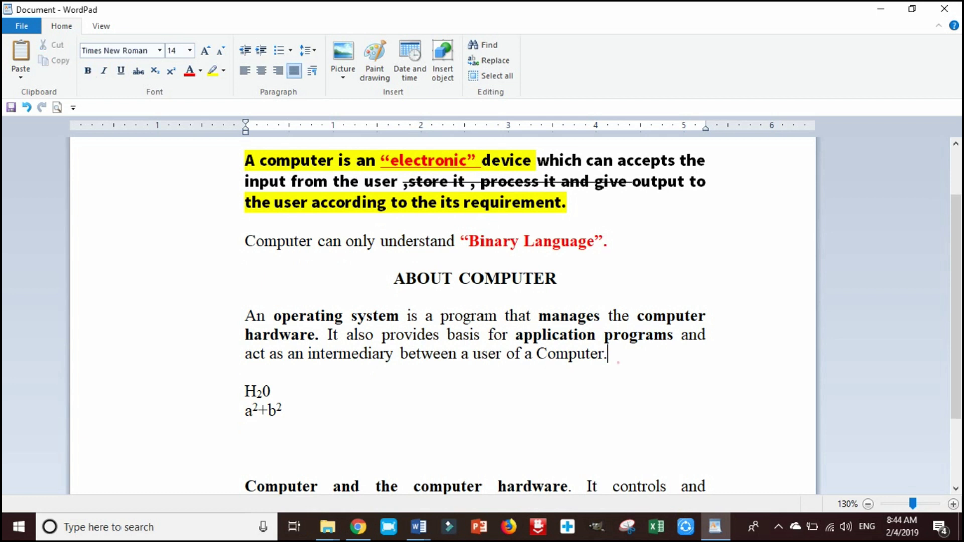
triple_click(617, 361)
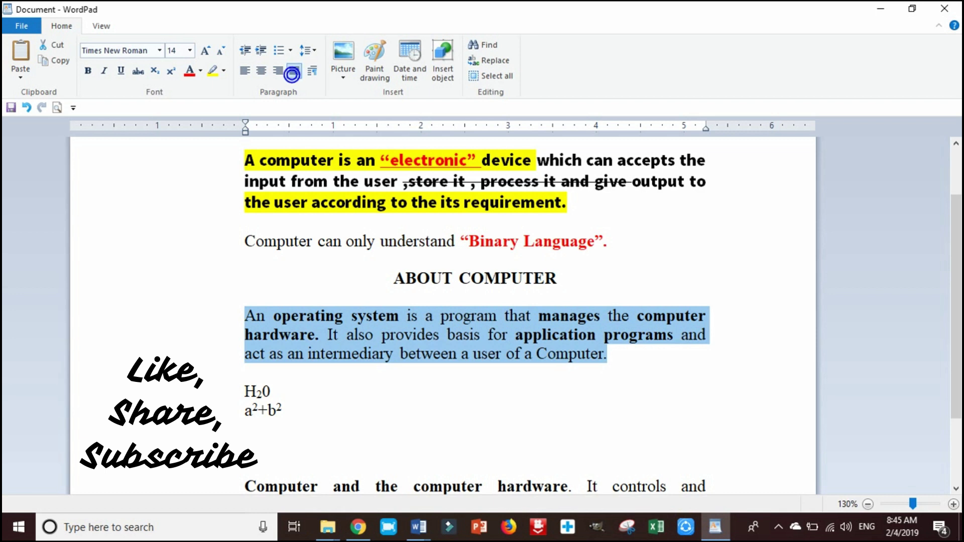
click(613, 354)
drag(613, 354, 245, 316)
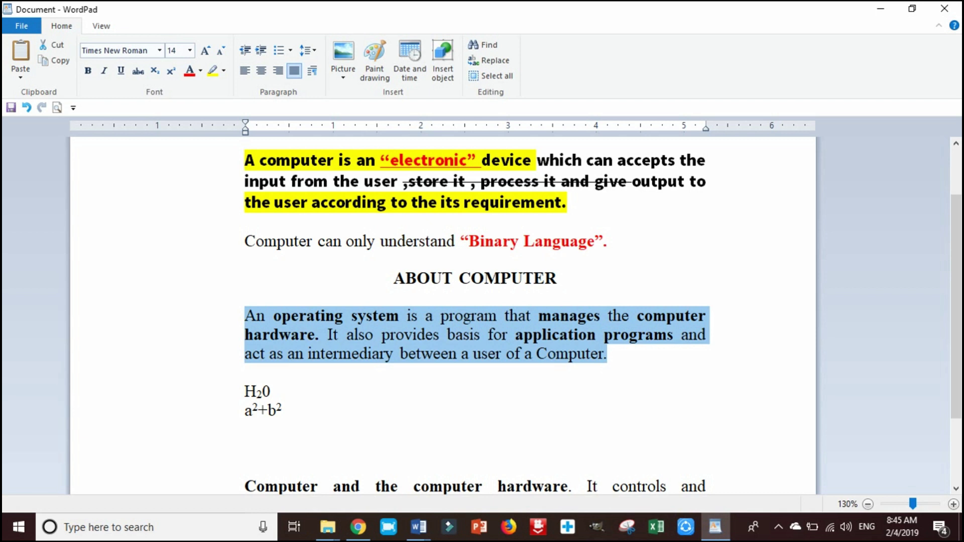
- Try a 1, 2, 3 numbered list on the H20 and a2+b2 lines, and remove the numbering
click(318, 413)
drag(244, 386, 311, 413)
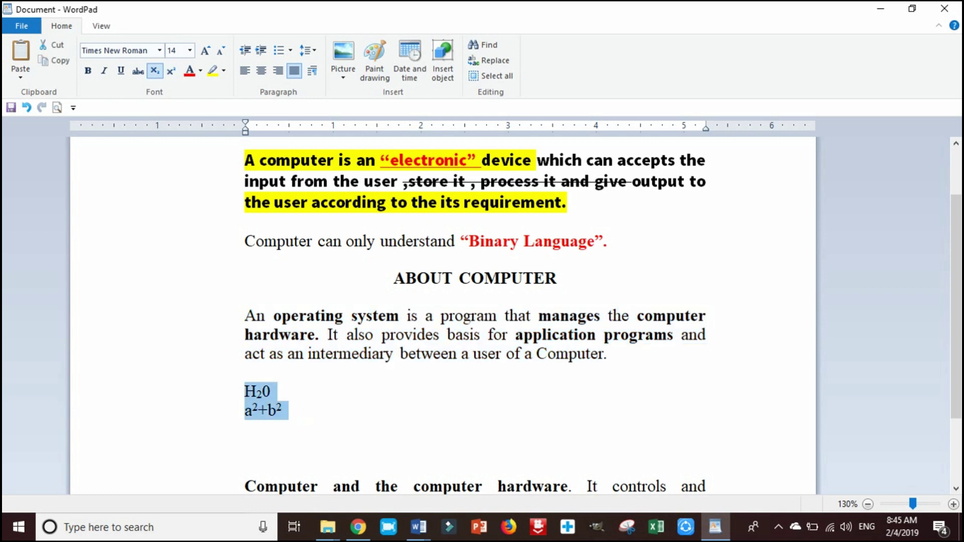
click(290, 50)
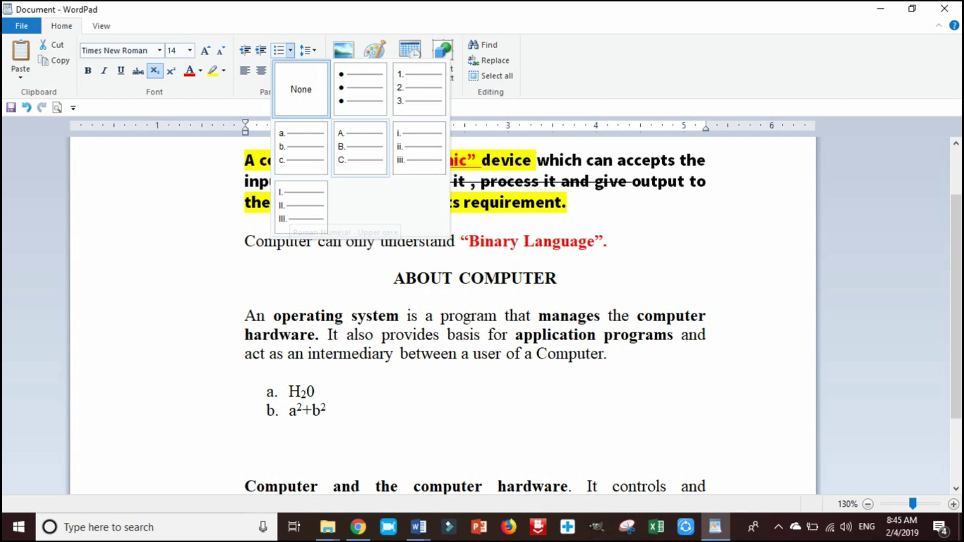
click(419, 88)
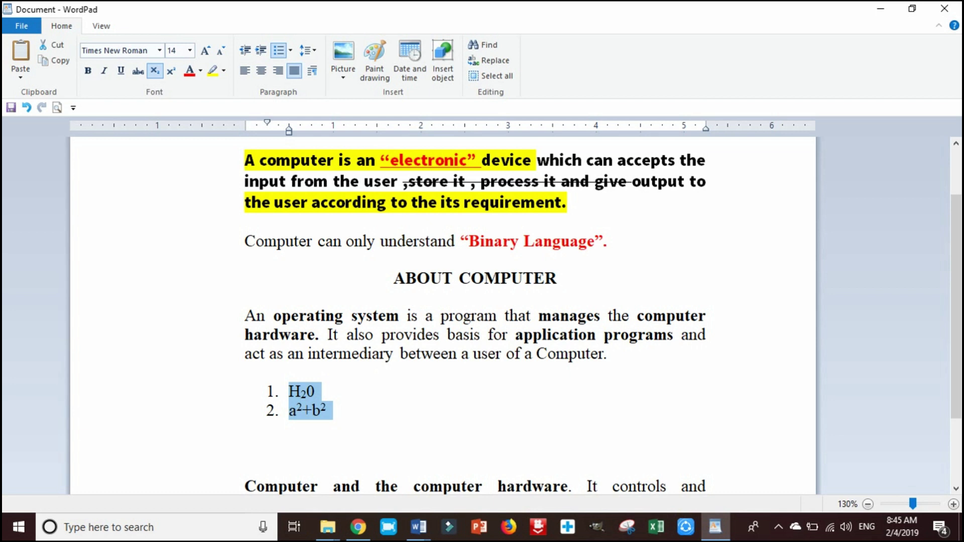
click(290, 50)
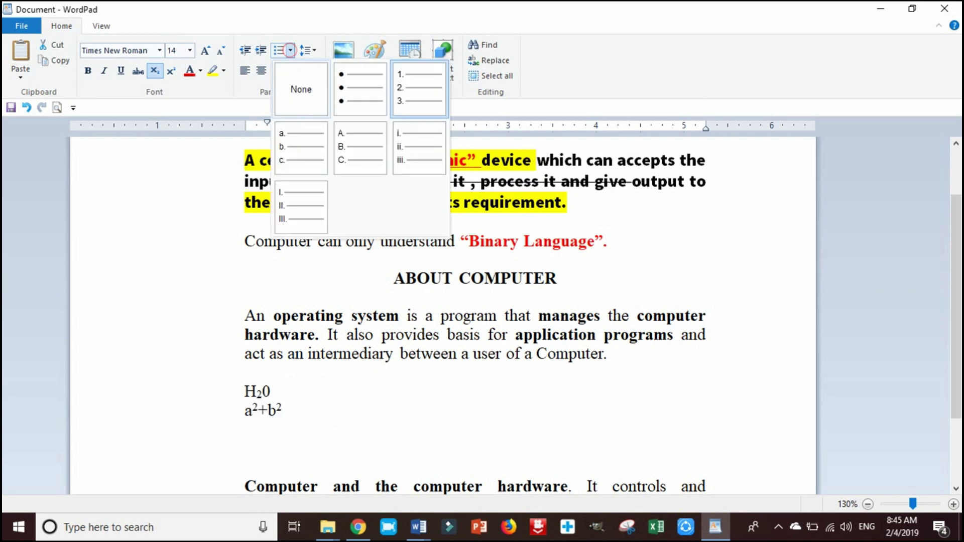
click(298, 88)
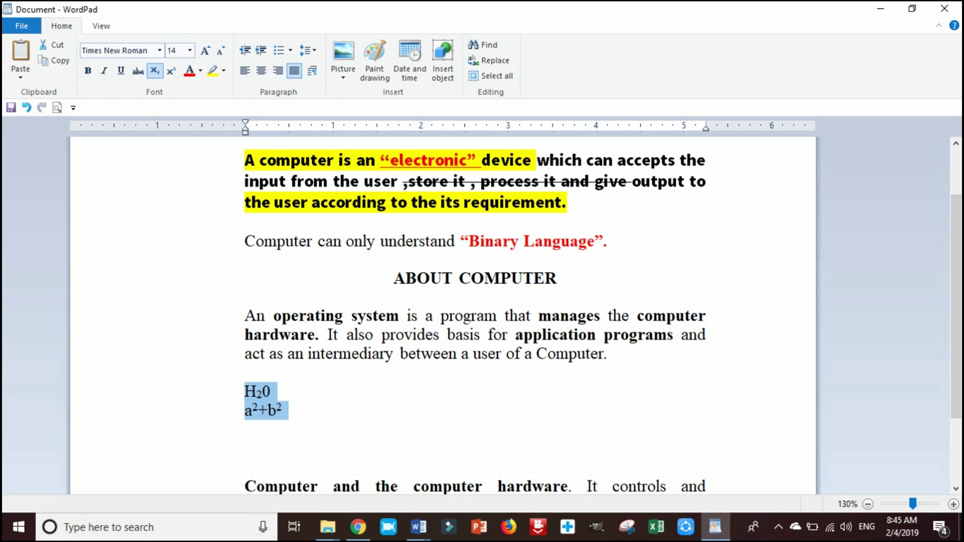
- Try line spacing of 1.15 and 2 on the operating system paragraph
drag(618, 355, 245, 315)
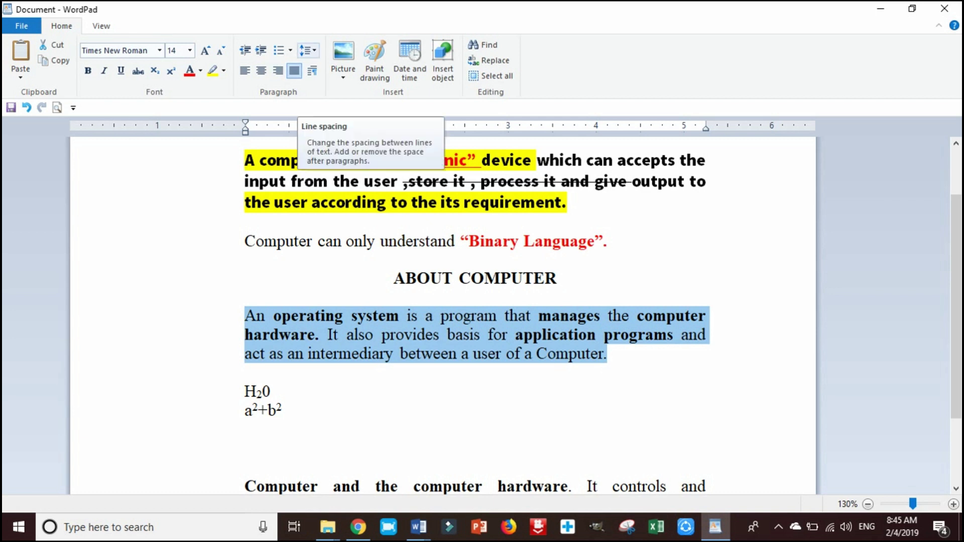
click(307, 51)
click(321, 78)
click(308, 51)
click(325, 113)
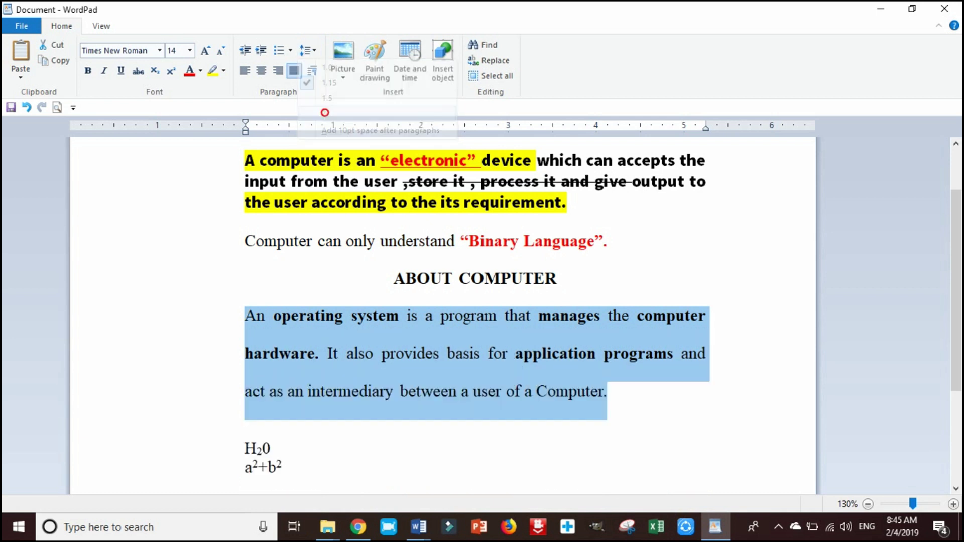
- Set the operating system paragraph's line spacing to 1.15, trying 1.0 along the way
click(311, 50)
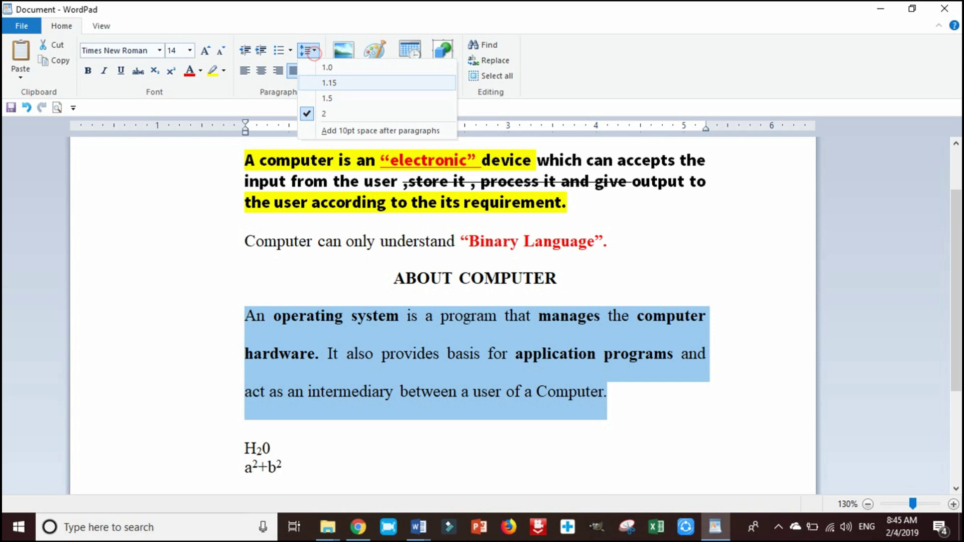
click(329, 83)
click(307, 50)
click(327, 67)
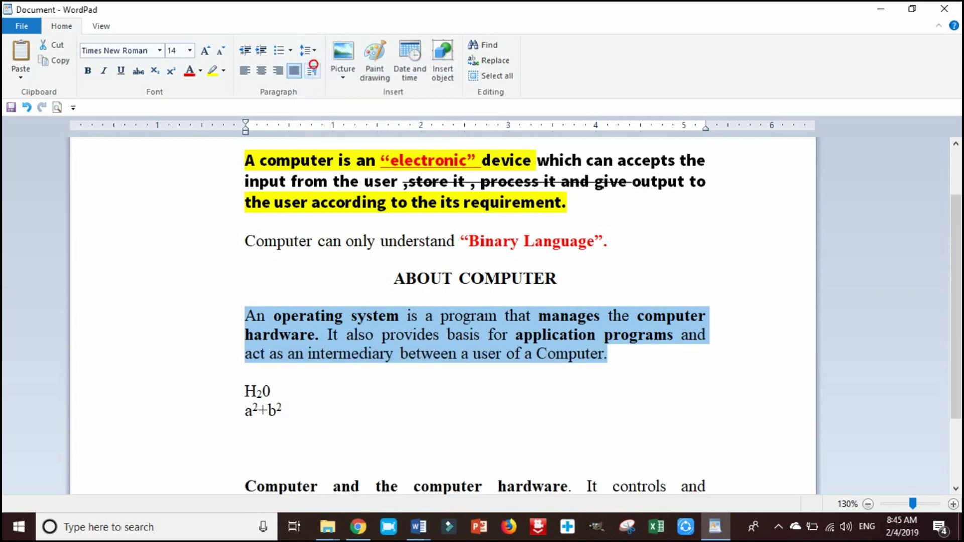
click(308, 50)
click(319, 85)
click(400, 253)
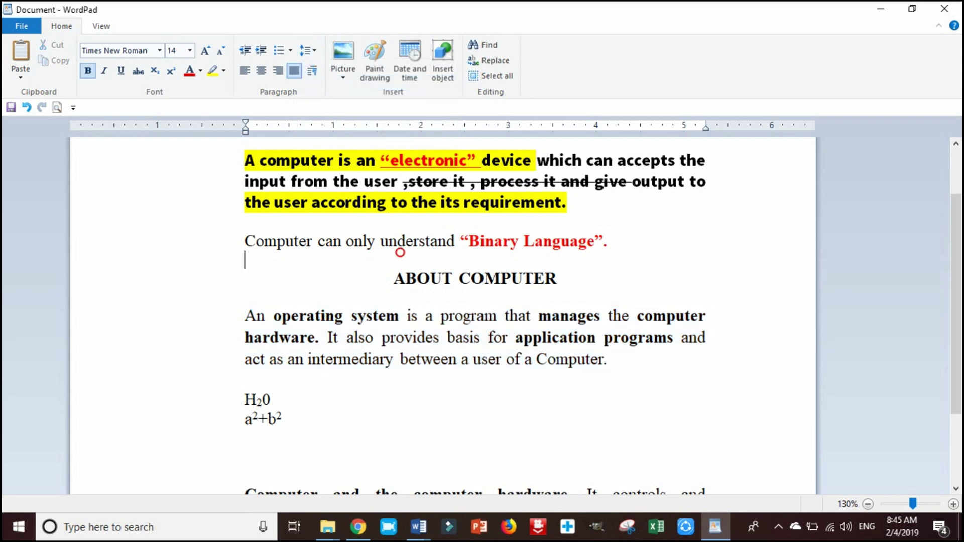
- Give the yellow-highlighted paragraph indents of 2 inches left, 2 inches right and 1 inch on the first line
click(311, 70)
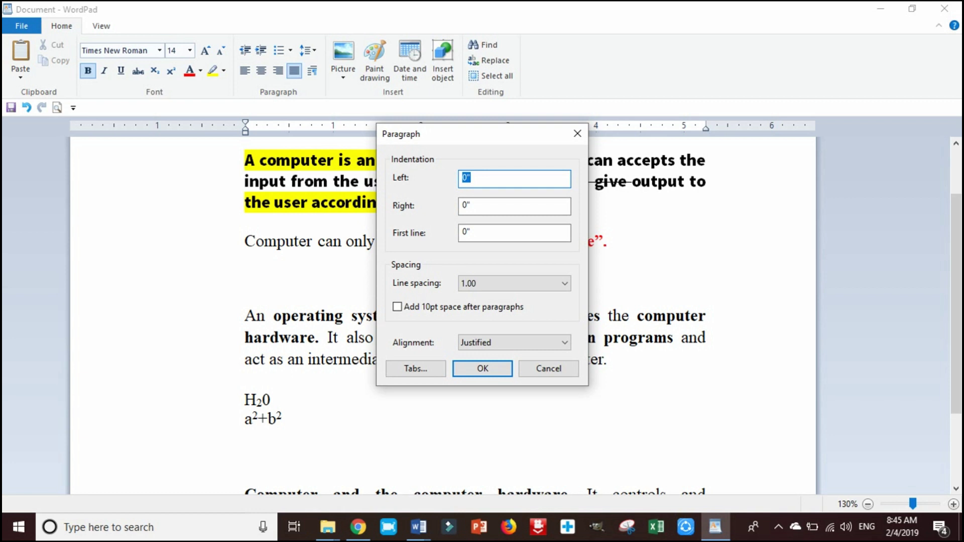
click(538, 369)
scroll(537, 369, up, 2)
drag(572, 275, 245, 230)
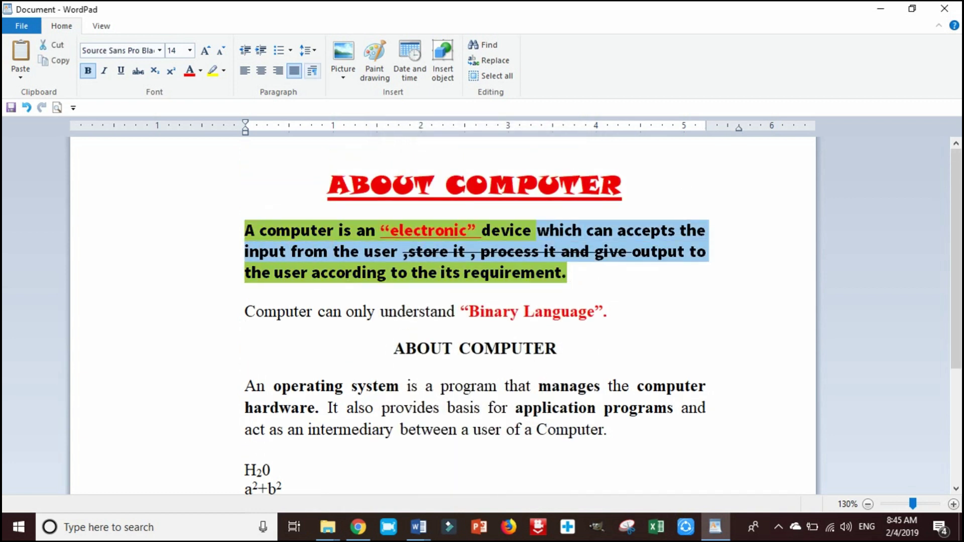
click(312, 71)
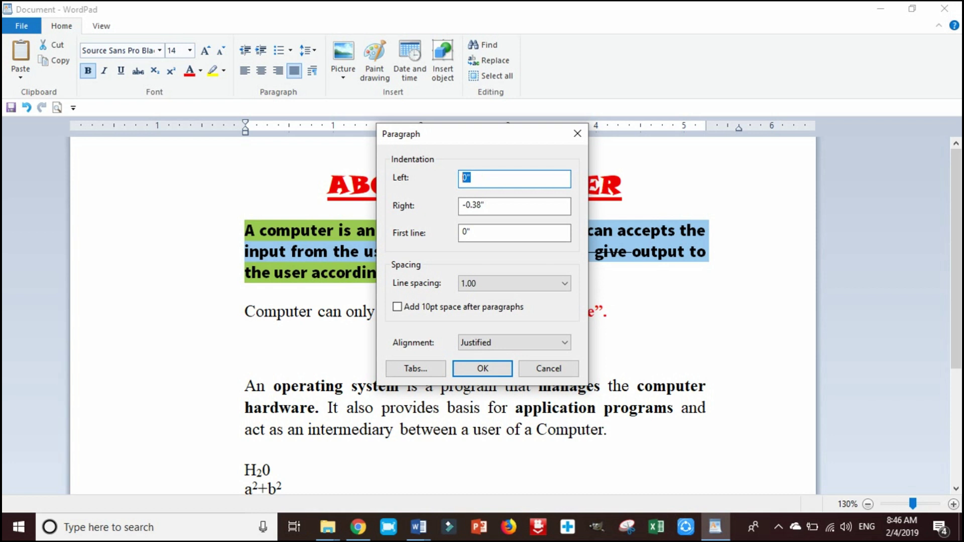
text(2)
key(Tab)
text(2)
key(Tab)
text(1)
click(479, 368)
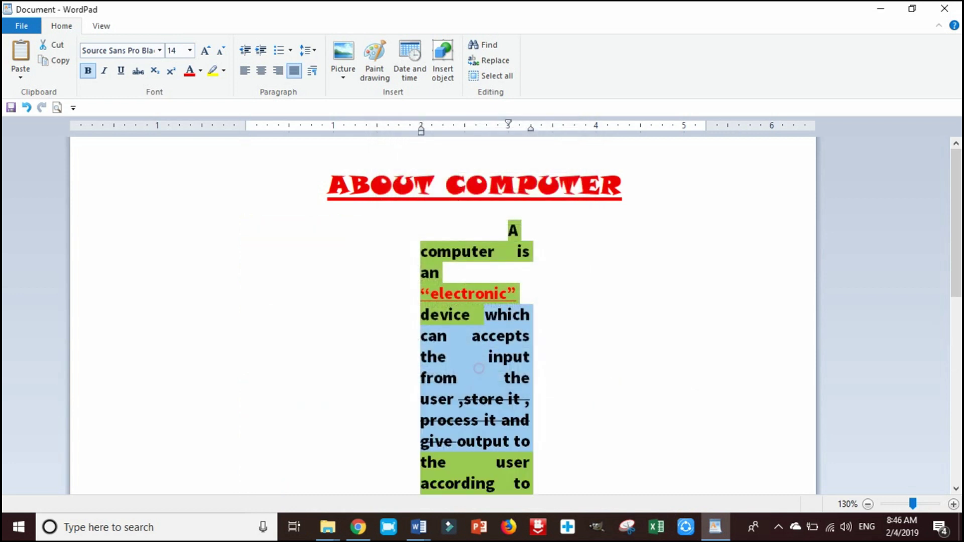
- Reset the yellow-highlighted paragraph's left, right and first-line indents to 0
click(536, 317)
scroll(536, 317, down, 6)
scroll(536, 317, up, 5)
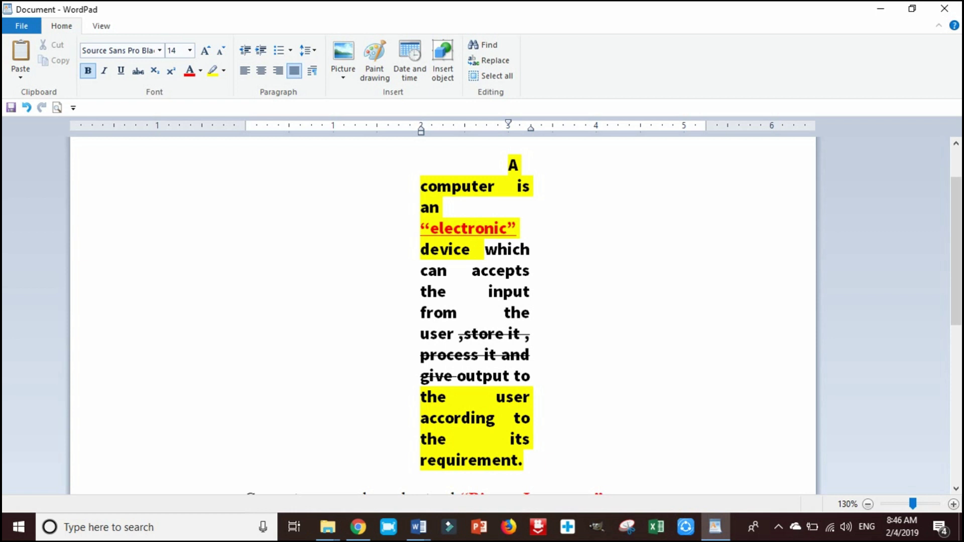
click(312, 71)
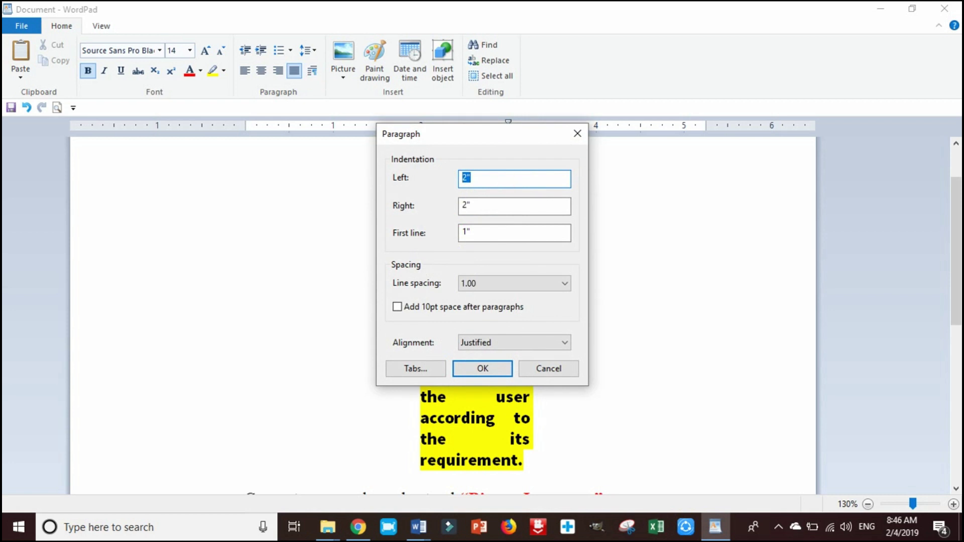
key(Tab)
text(0)
key(Tab)
text(0)
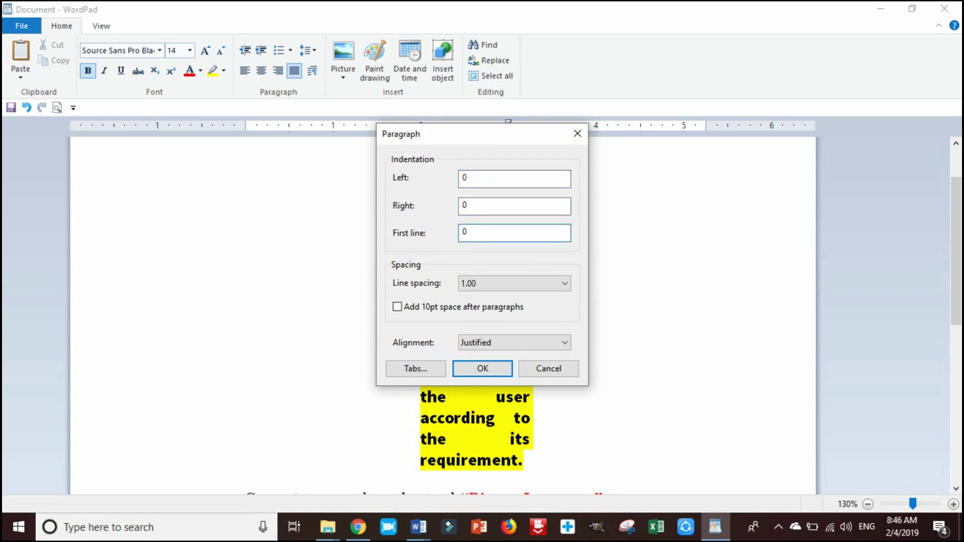
key(Return)
scroll(477, 301, up, 2)
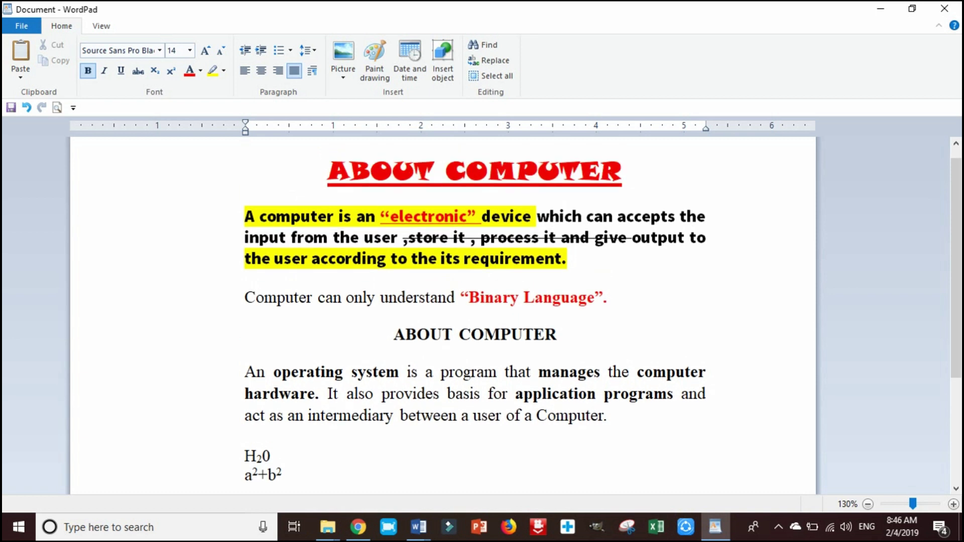
- Delete everything from the H20 line through the closing paragraph about computer hardware
scroll(477, 301, down, 5)
drag(605, 439, 246, 293)
click(313, 344)
drag(575, 439, 244, 287)
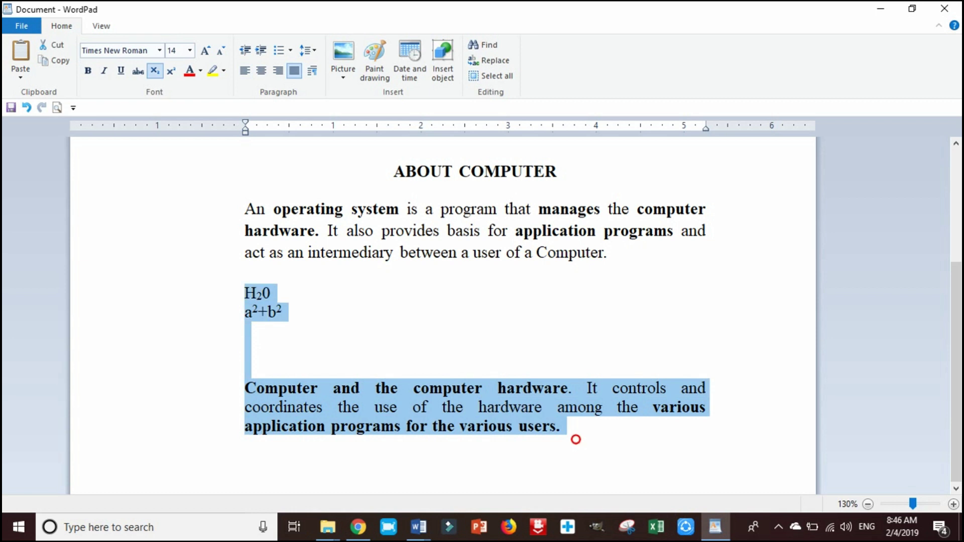
key(BackSpace)
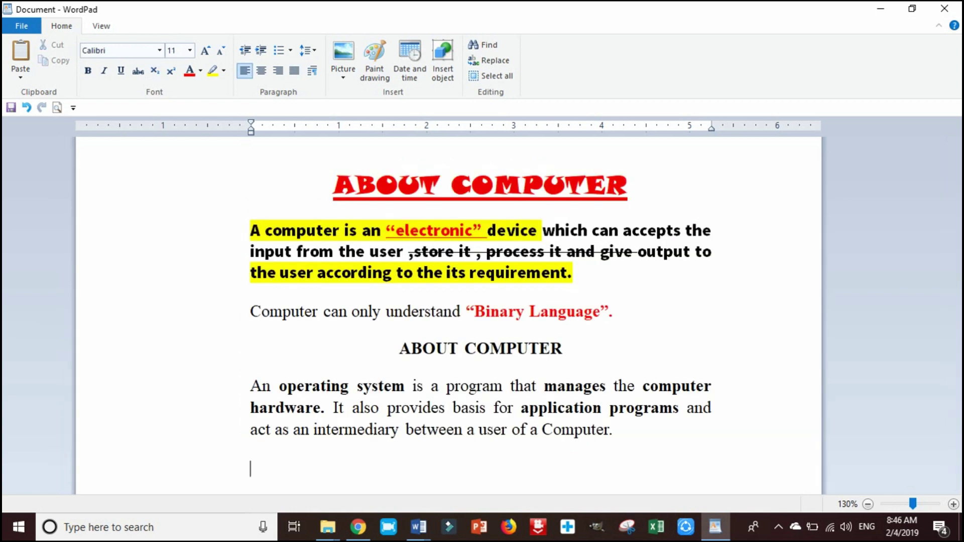
click(343, 73)
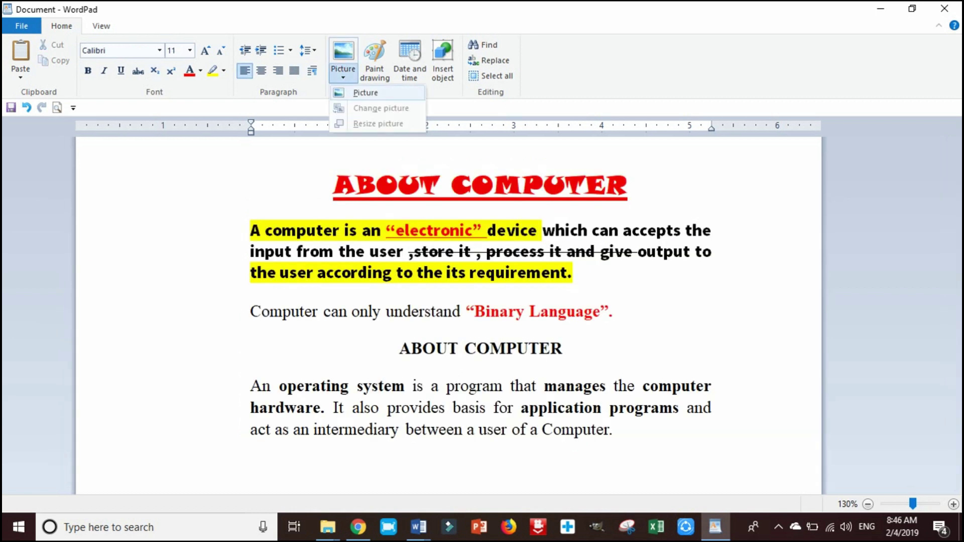
click(356, 92)
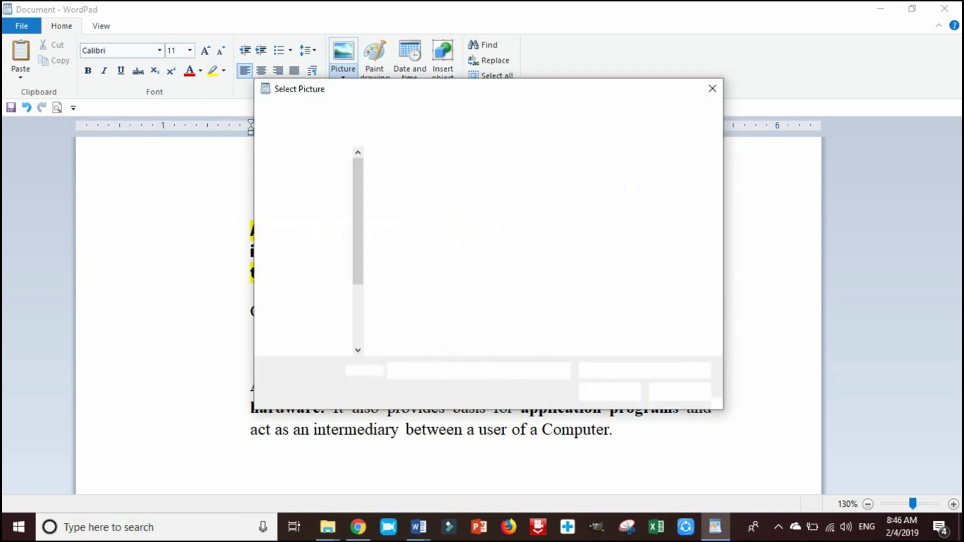
click(301, 194)
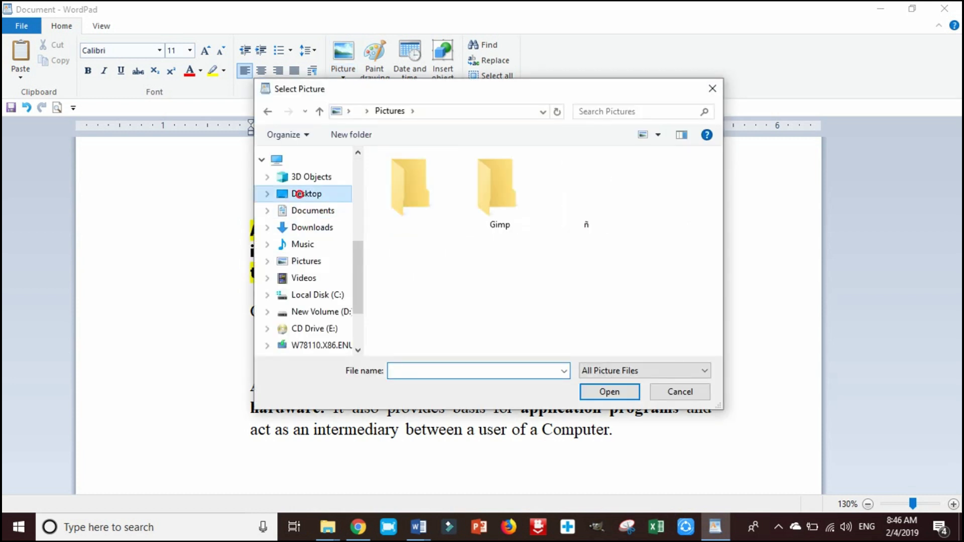
double_click(500, 193)
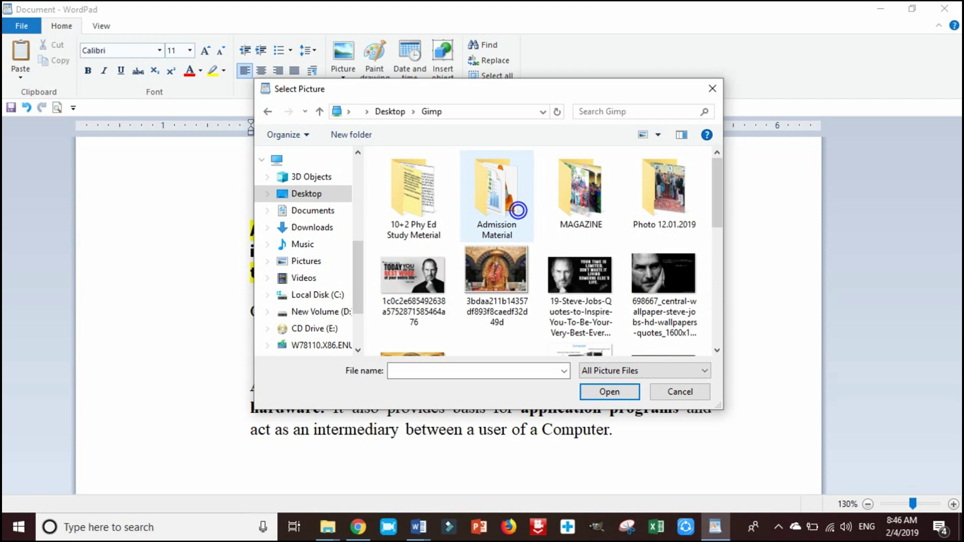
click(505, 274)
click(412, 276)
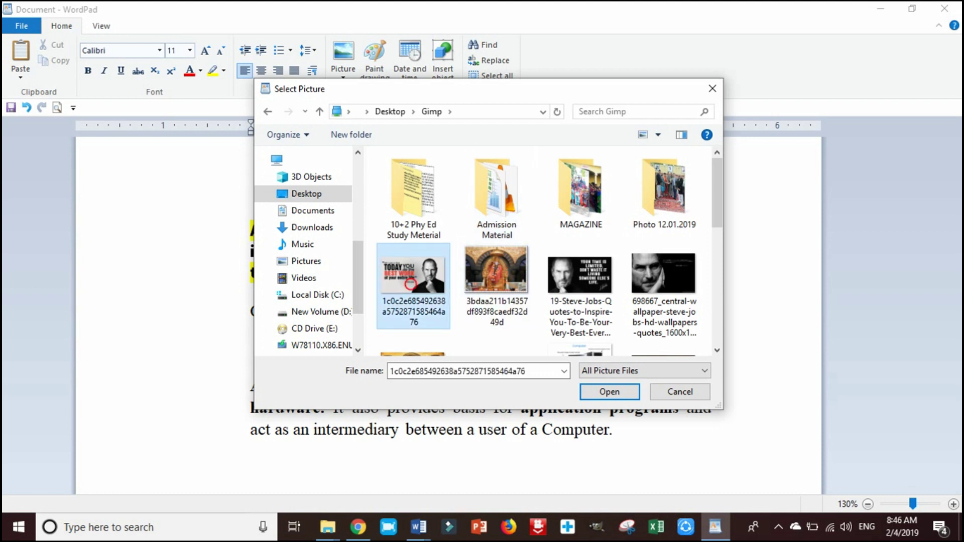
key(Return)
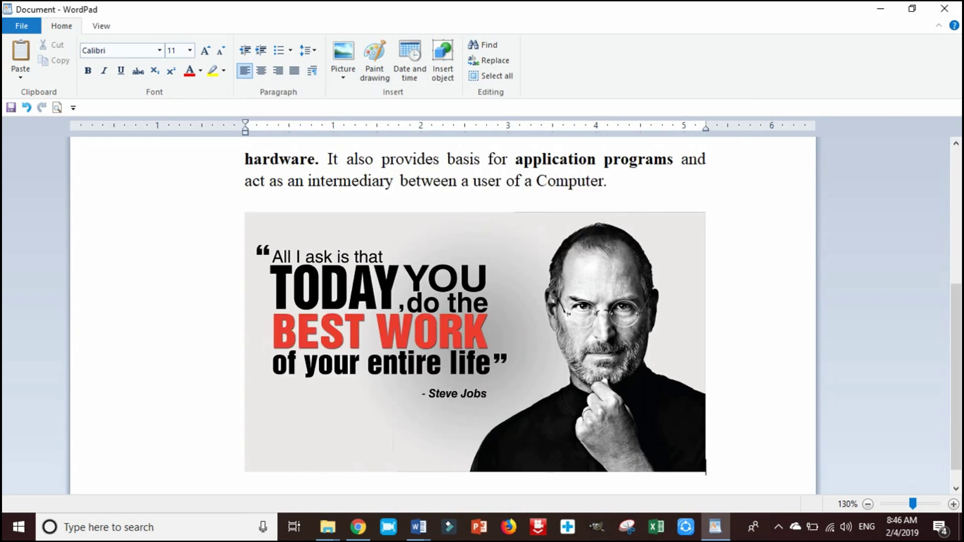
- Shrink the inserted picture proportionally by its corners to a thumbnail about 0.9 inch wide
click(440, 262)
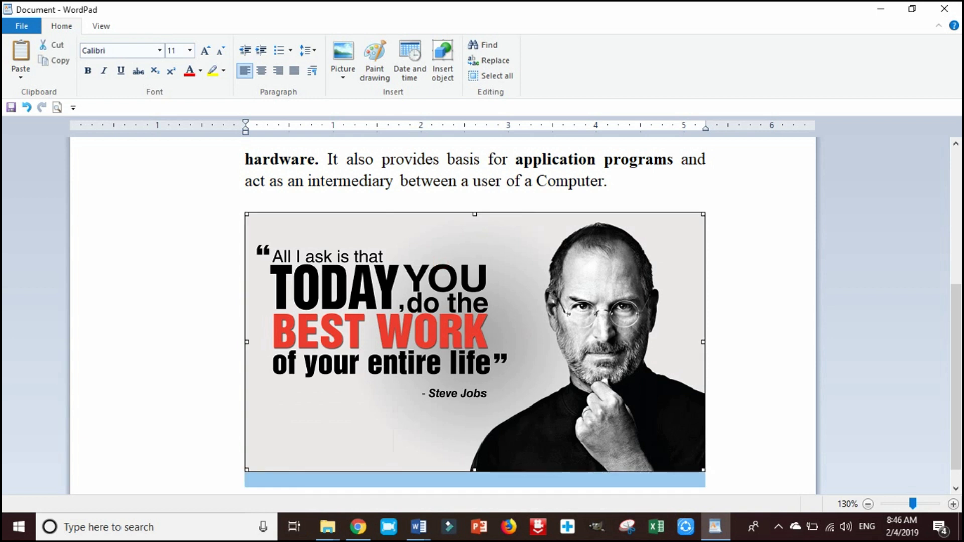
drag(246, 215, 325, 267)
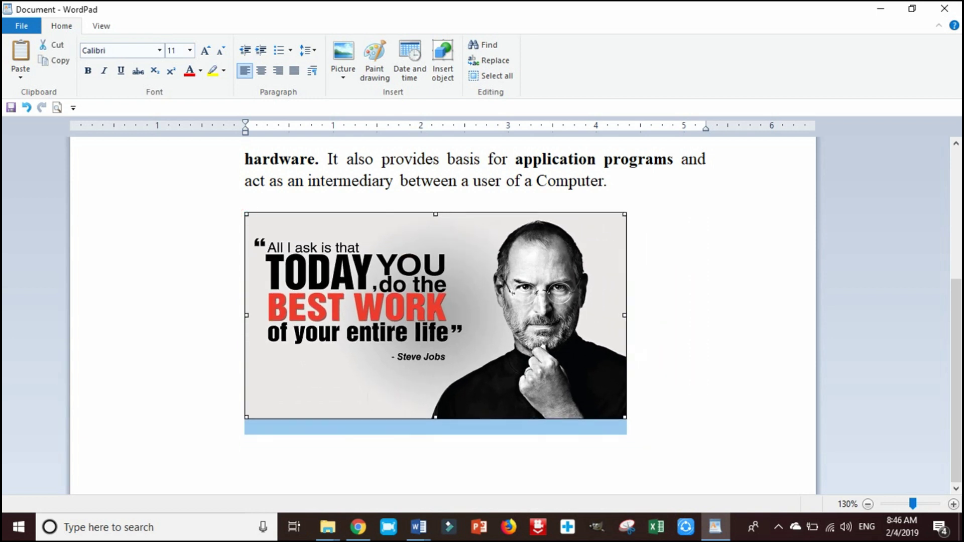
click(820, 404)
click(566, 359)
drag(623, 215, 580, 249)
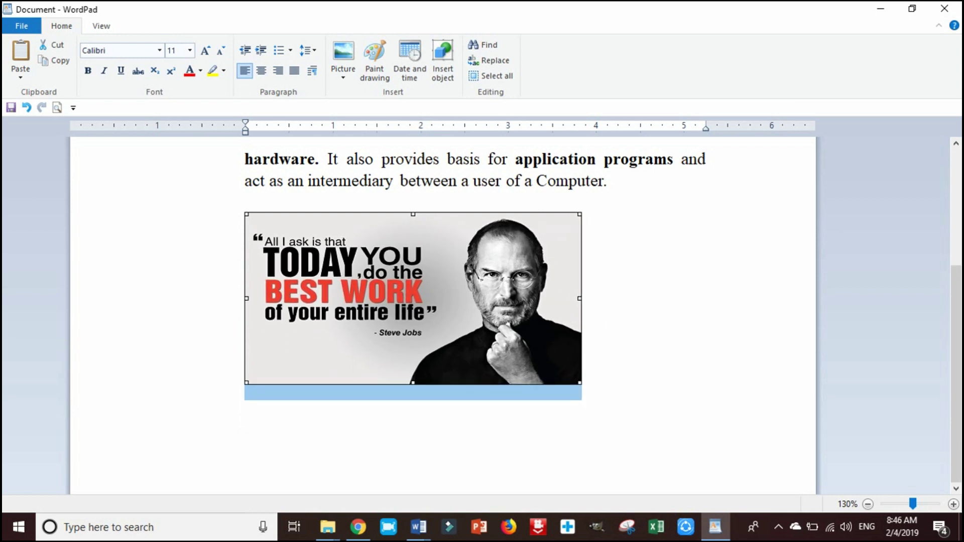
drag(579, 382, 325, 253)
click(411, 286)
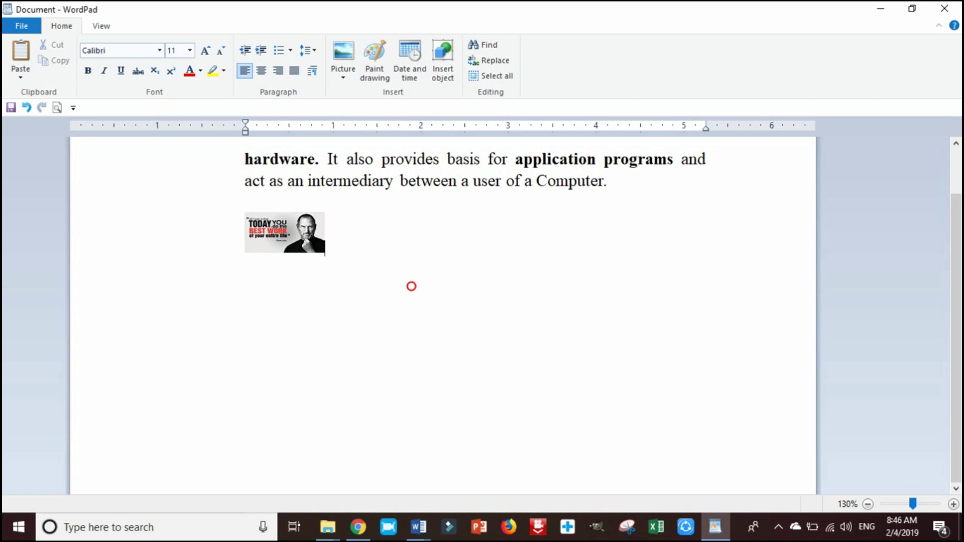
- Shift the picture along its line with spaces in front of it and center-align the line
key(Home)
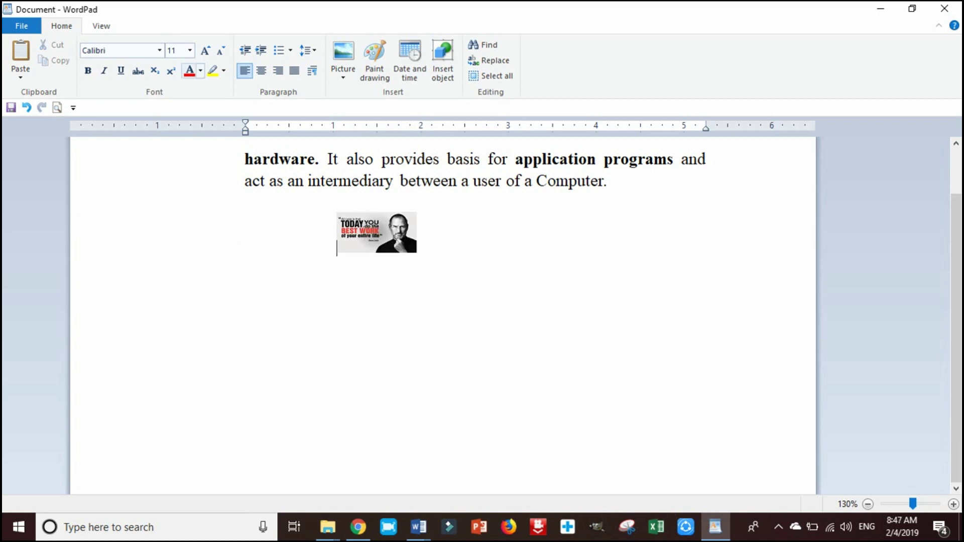
click(262, 71)
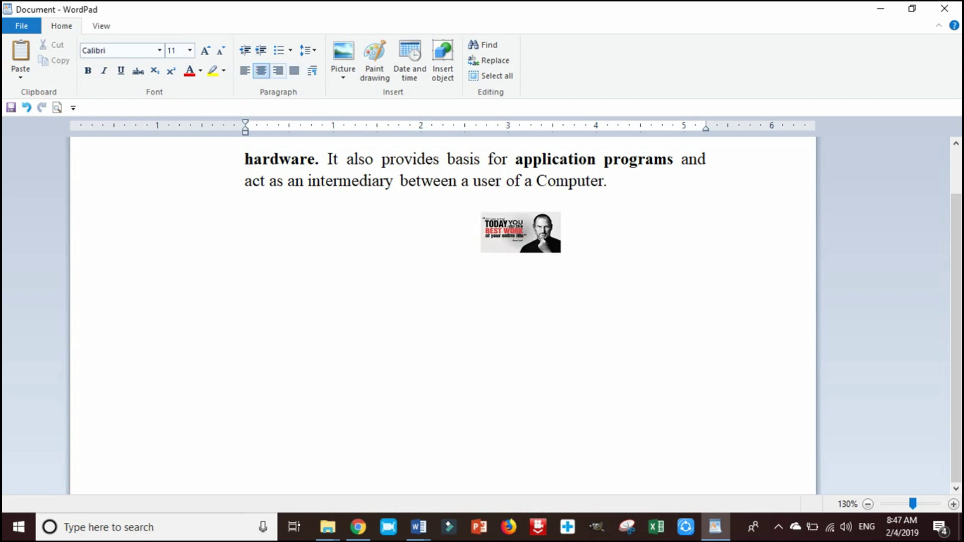
- Try right, left and justified alignment on the picture's line and return it to centered
click(277, 71)
click(244, 71)
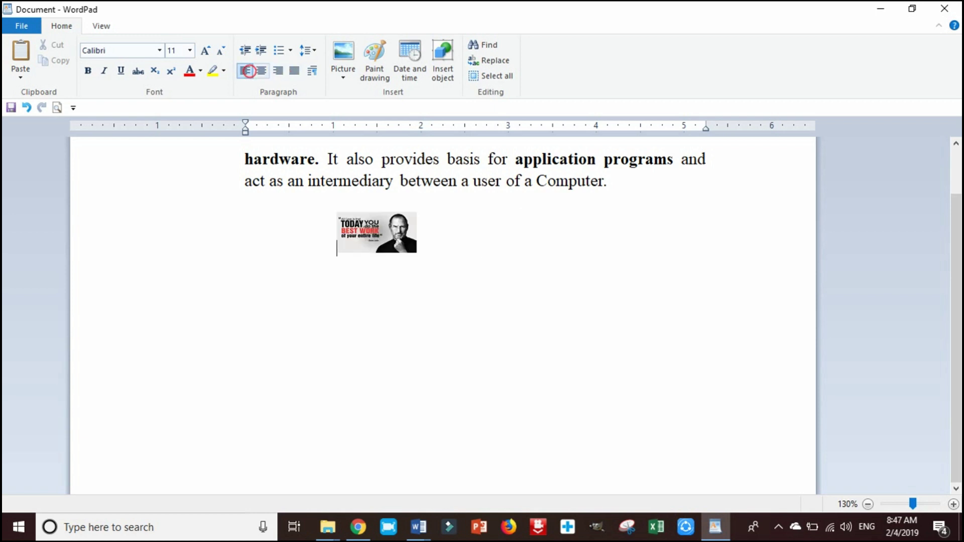
click(292, 71)
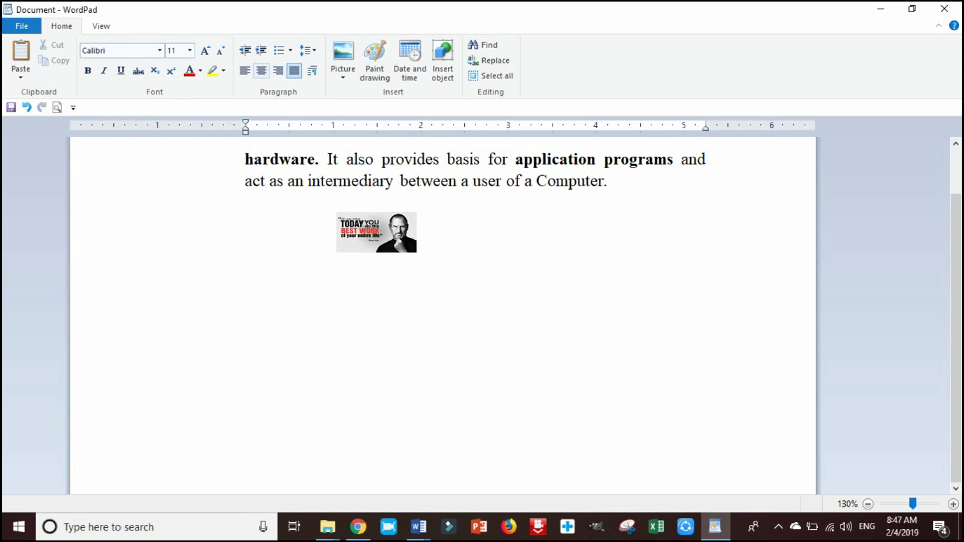
click(261, 71)
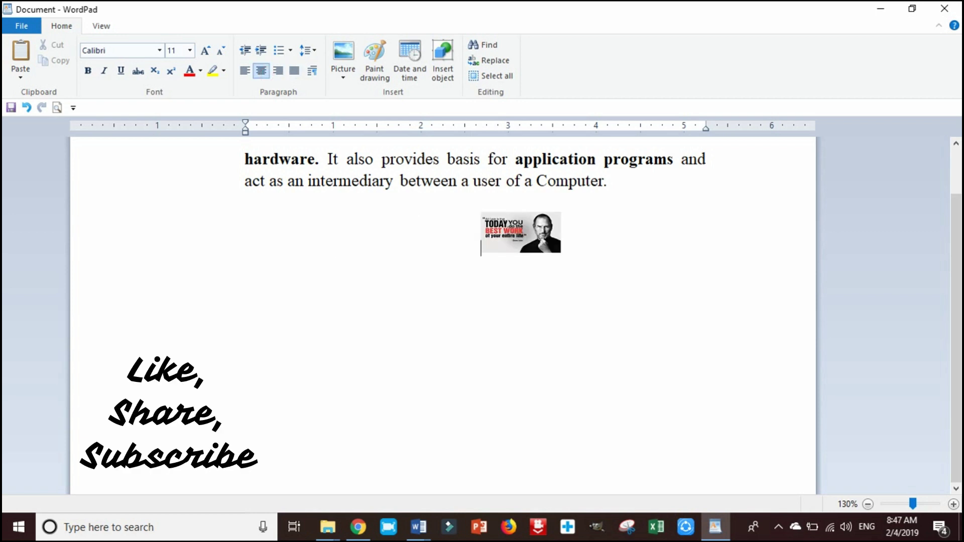
- Insert a Paint drawing with a black freehand brush scribble on a new line below the picture and select it
click(574, 250)
key(Return)
click(374, 60)
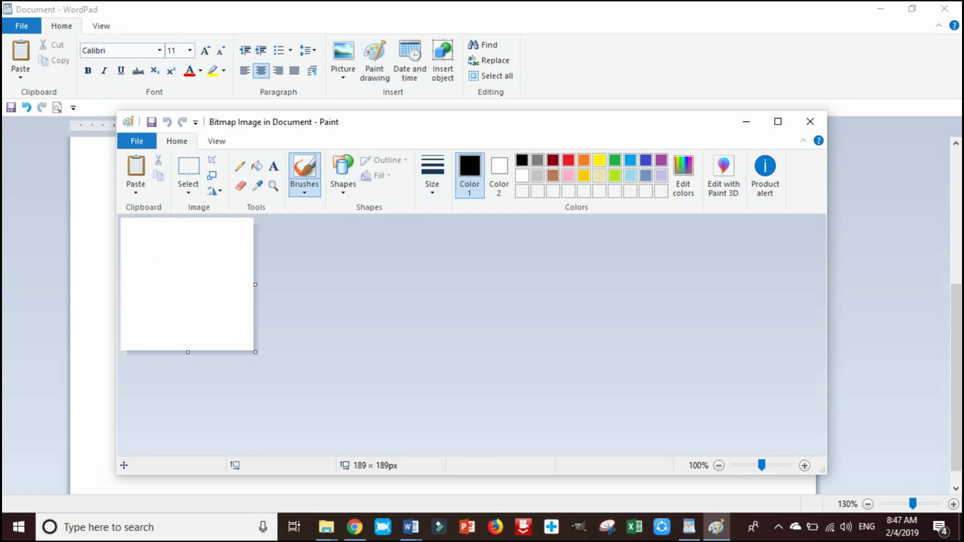
mouse_move(155, 246)
mouse_down()
mouse_move(158, 304)
mouse_move(168, 278)
mouse_move(122, 286)
mouse_up()
drag(123, 306, 207, 287)
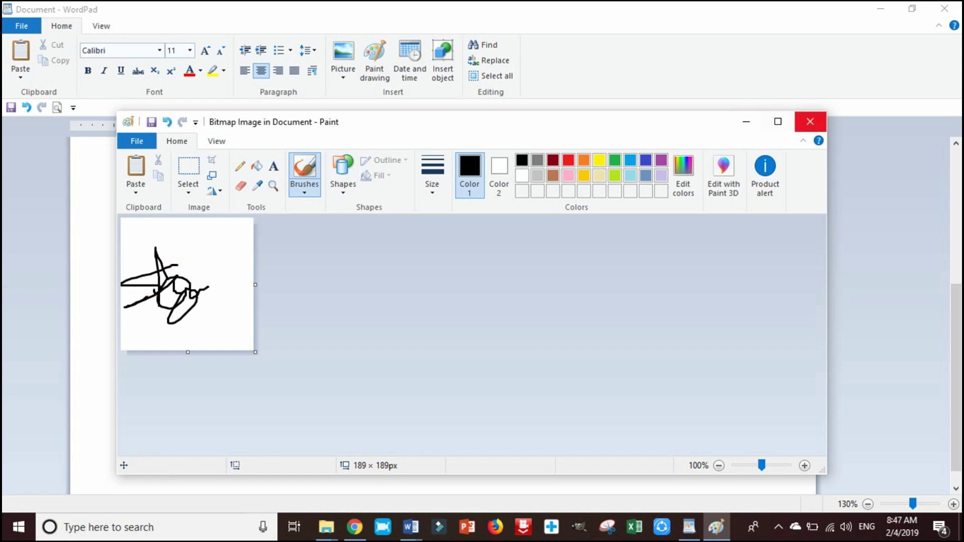
click(804, 124)
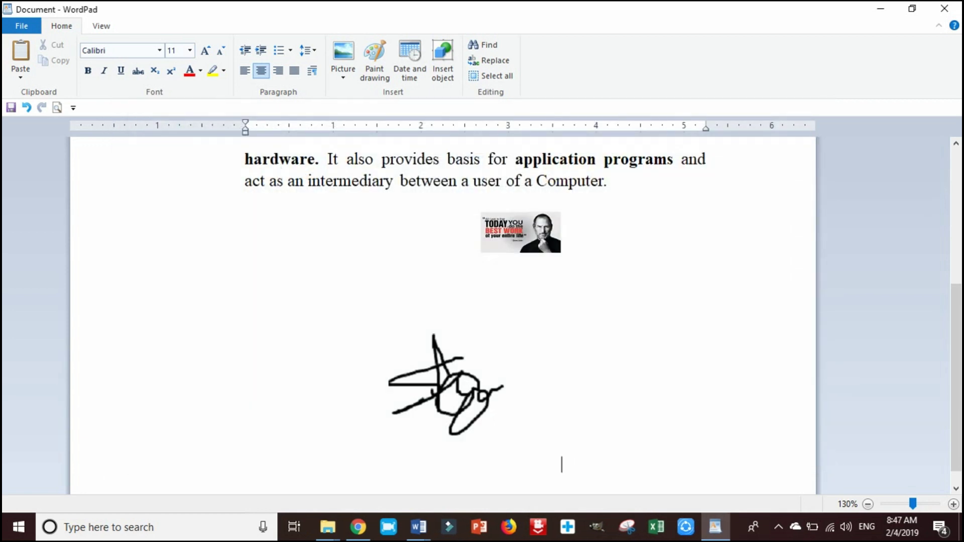
click(448, 392)
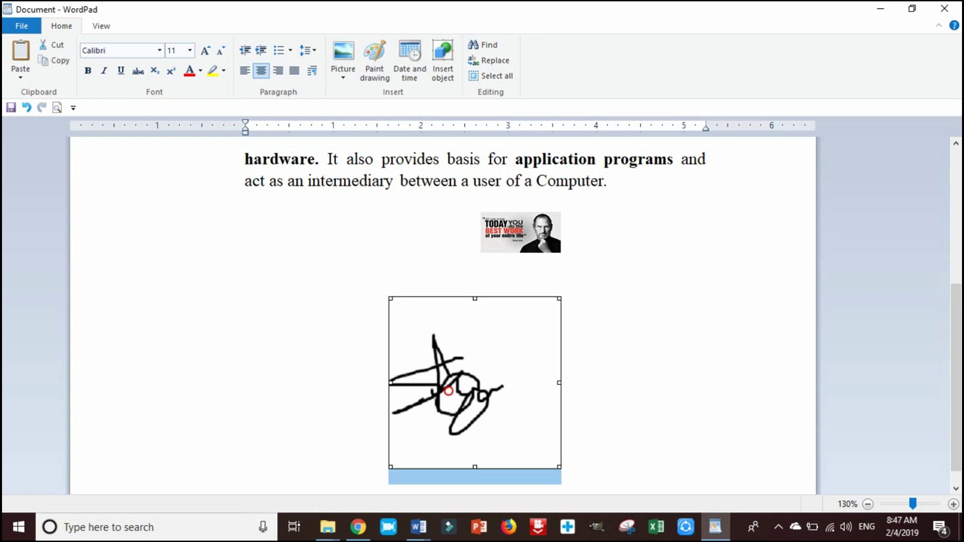
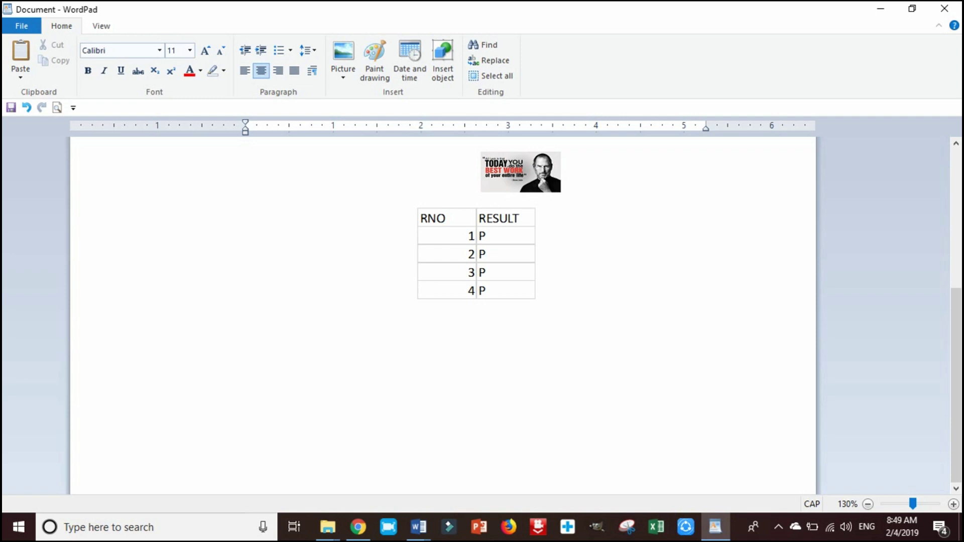
- Left-align the RNO and RESULT table, also trying right and center alignment on it
key(ctrl+l)
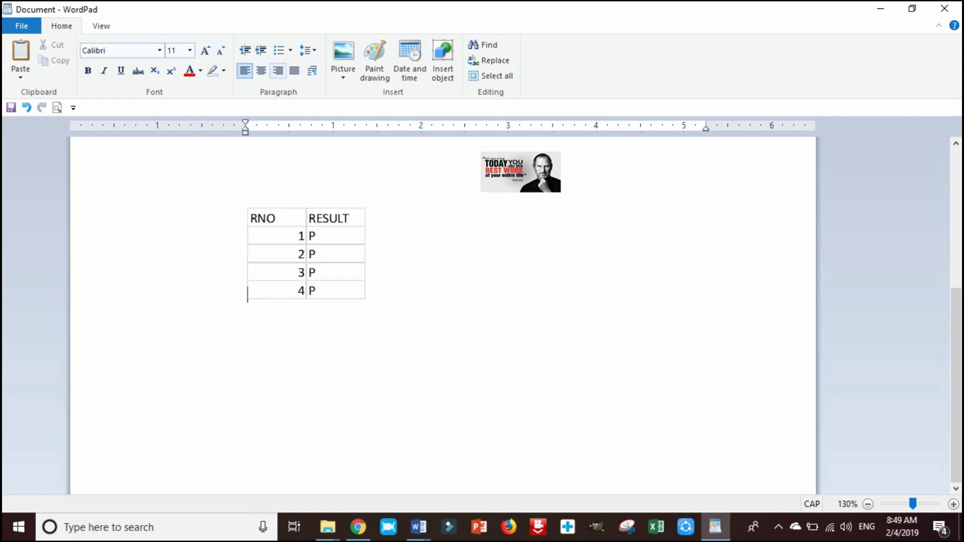
click(277, 71)
click(259, 70)
click(244, 70)
key(ctrl+z)
key(ctrl+z)
key(ctrl+z)
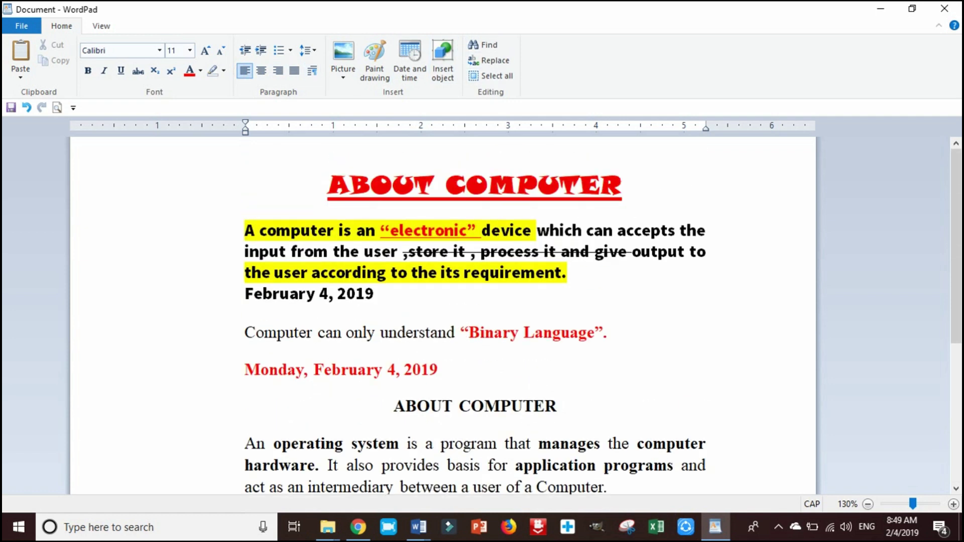
- Search the document for "Computer" and step through its first matches from the title down to the second heading
scroll(475, 311, up, 3)
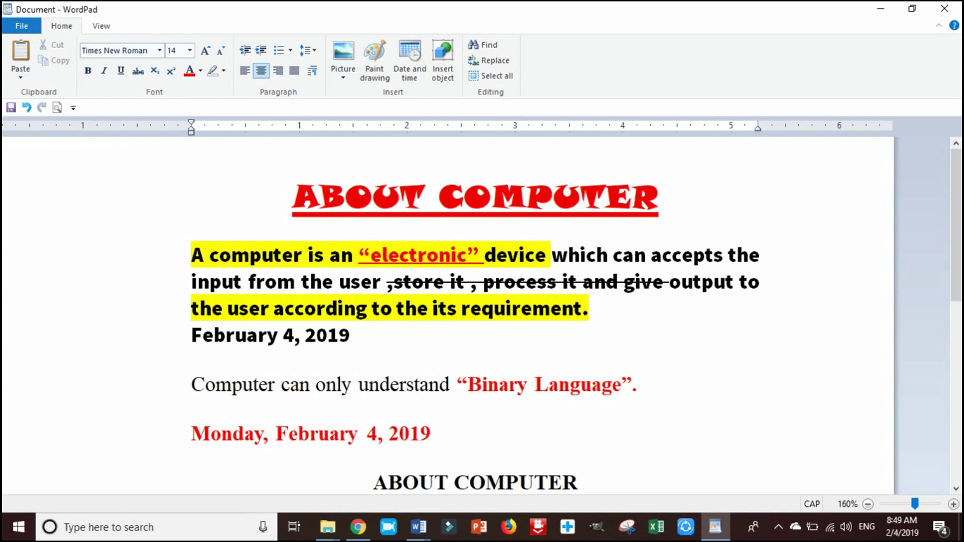
click(482, 45)
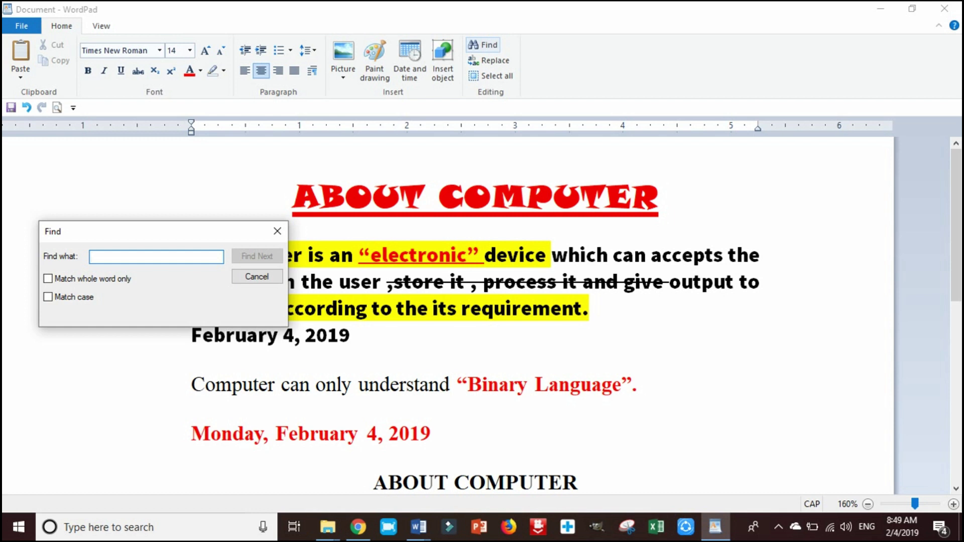
drag(150, 231, 127, 168)
text(c)
key(BackSpace)
text(Computer)
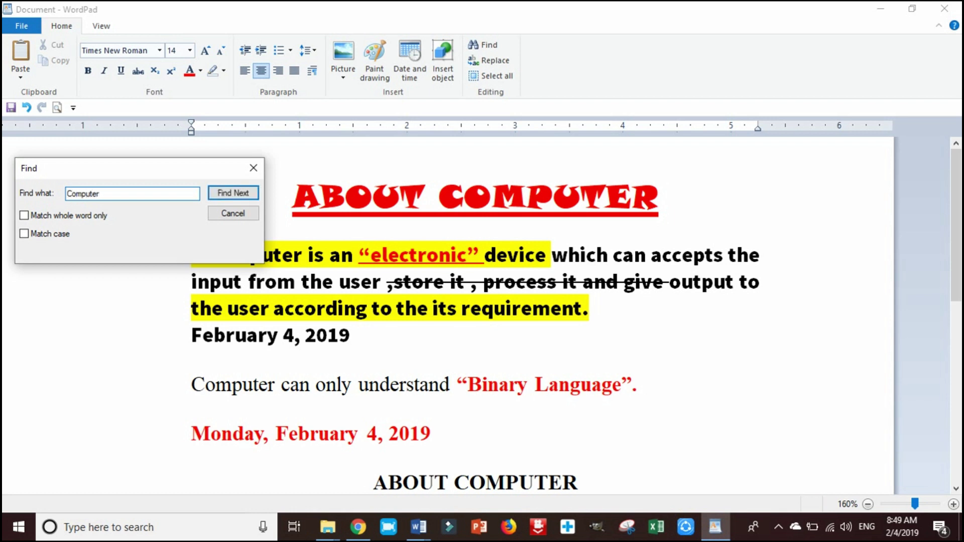
drag(127, 168, 134, 133)
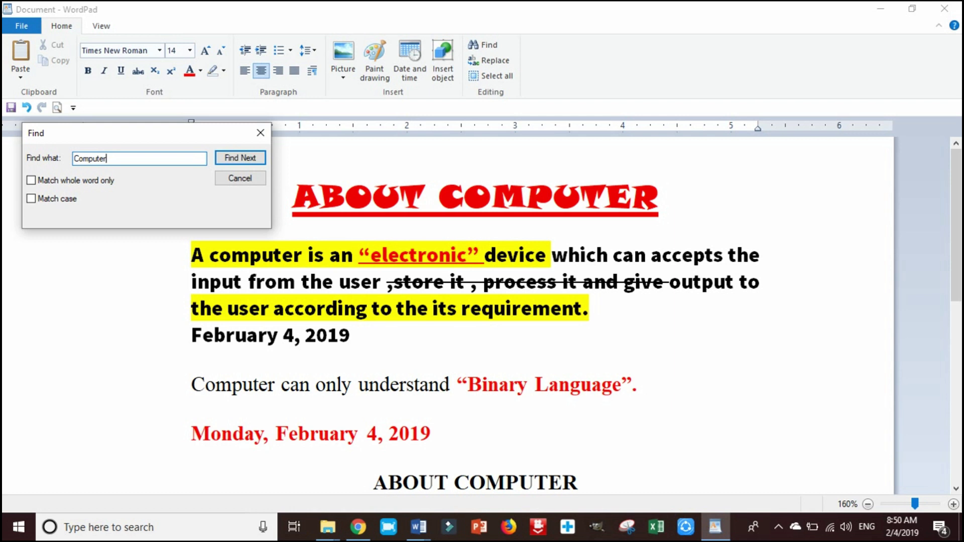
click(246, 157)
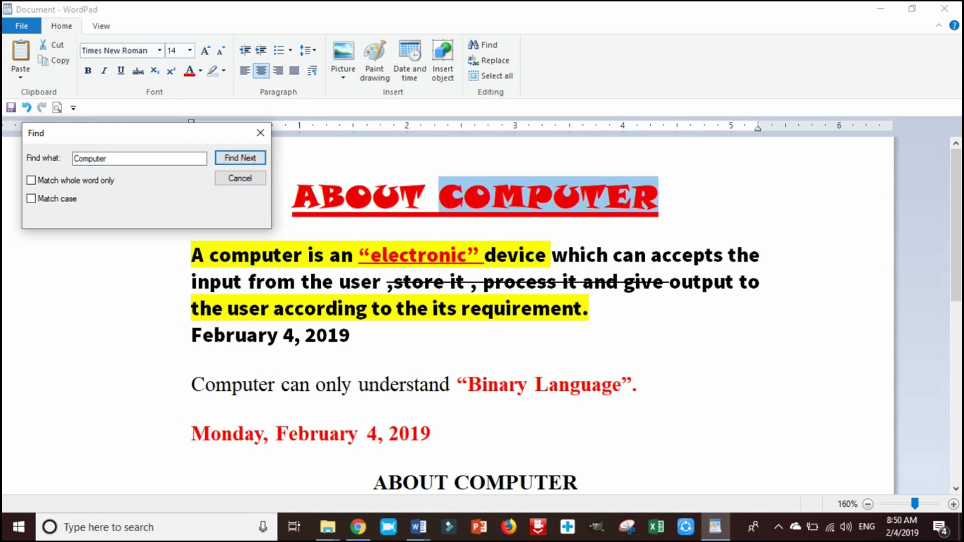
click(231, 157)
click(231, 157)
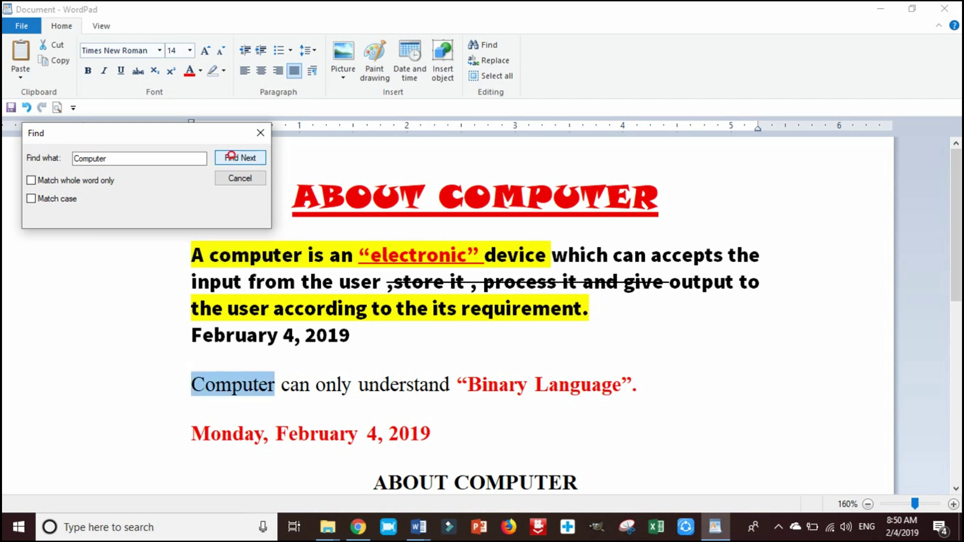
click(231, 158)
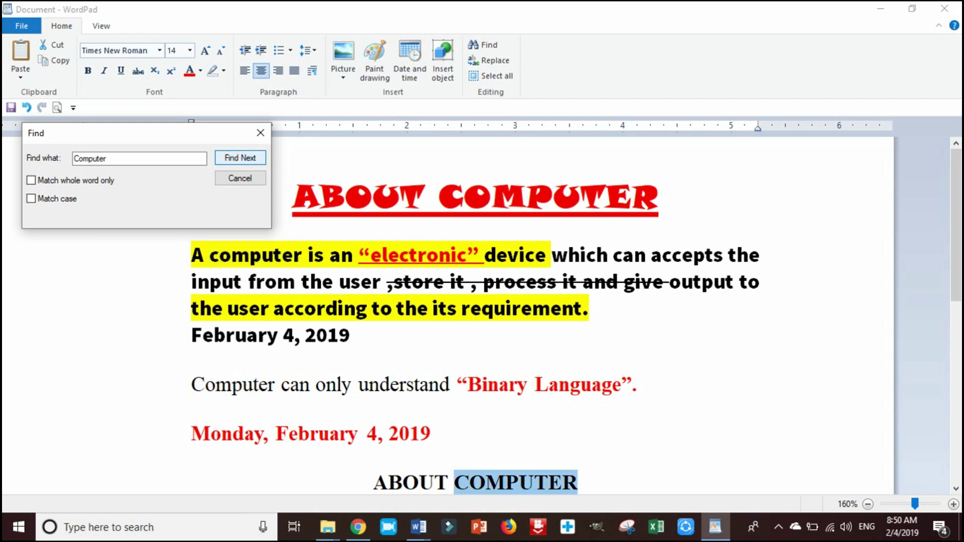
- Turn on Match case and step through the remaining matches of "Computer" to the end of the search
drag(74, 159, 84, 159)
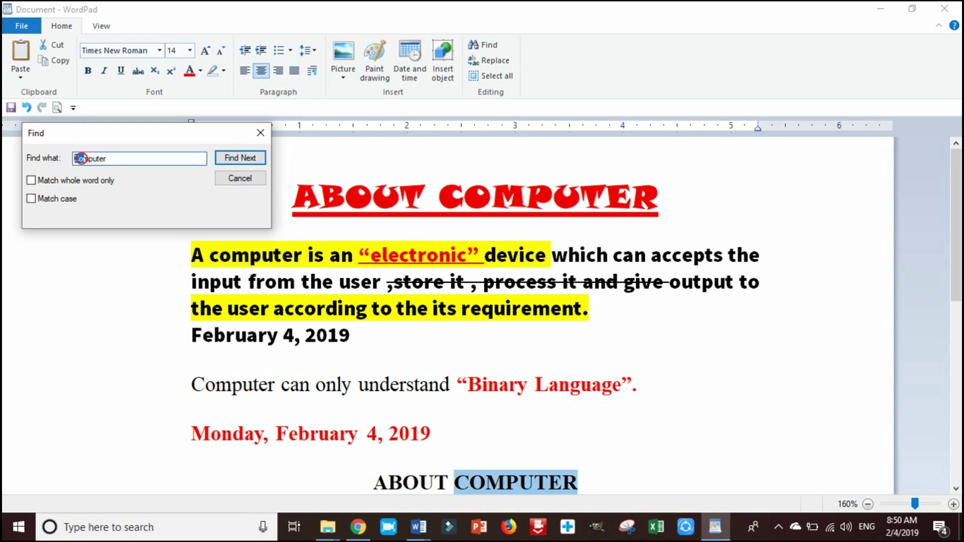
click(59, 199)
click(236, 158)
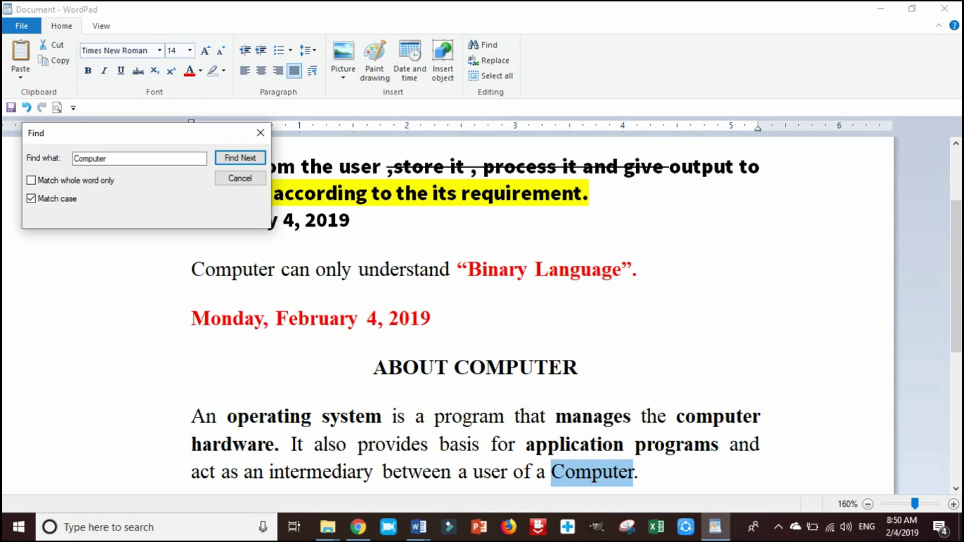
drag(74, 158, 78, 158)
click(235, 158)
click(224, 214)
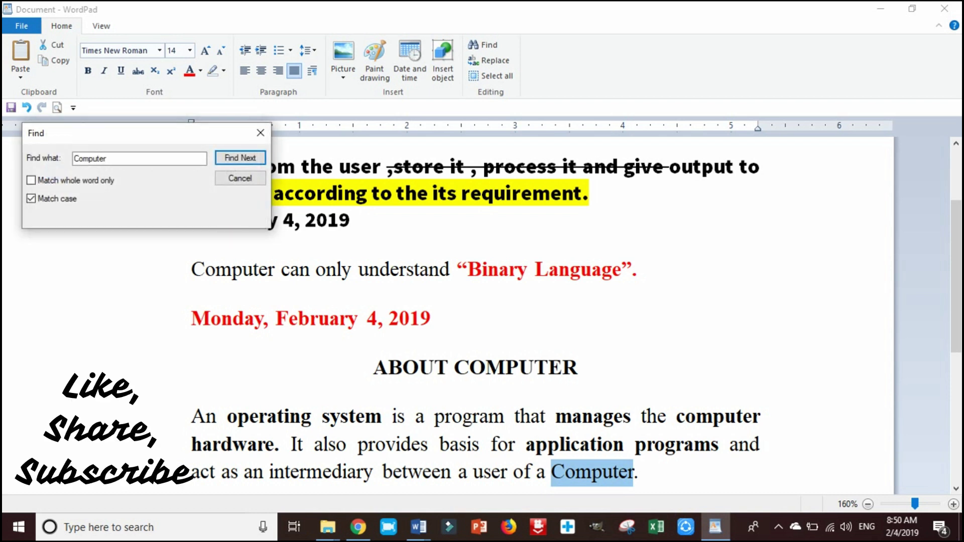
- Select the capital C of "Computer" at the end of the operating system paragraph
click(662, 478)
double_click(663, 476)
click(664, 474)
drag(566, 473, 551, 473)
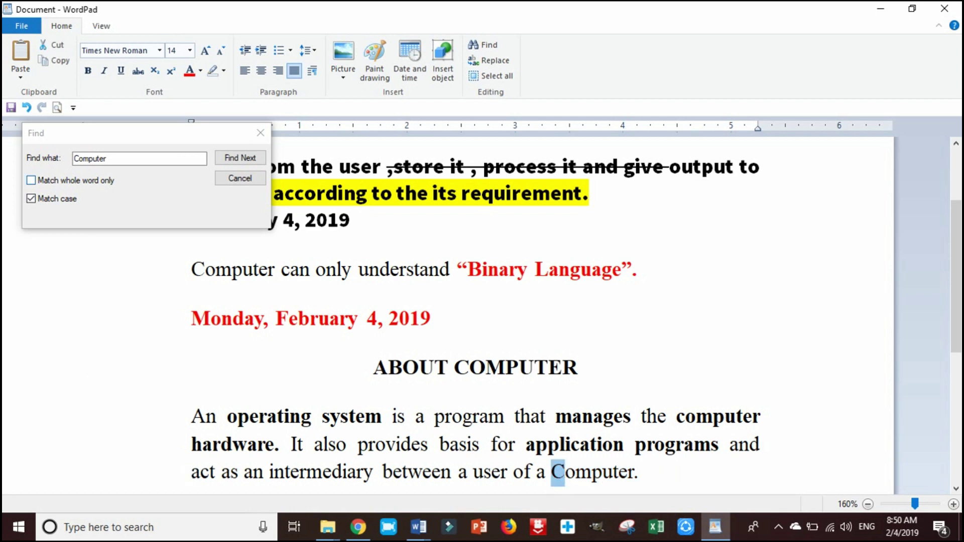
- Turn on Match whole word only and shorten the search term to "Compute"
click(31, 180)
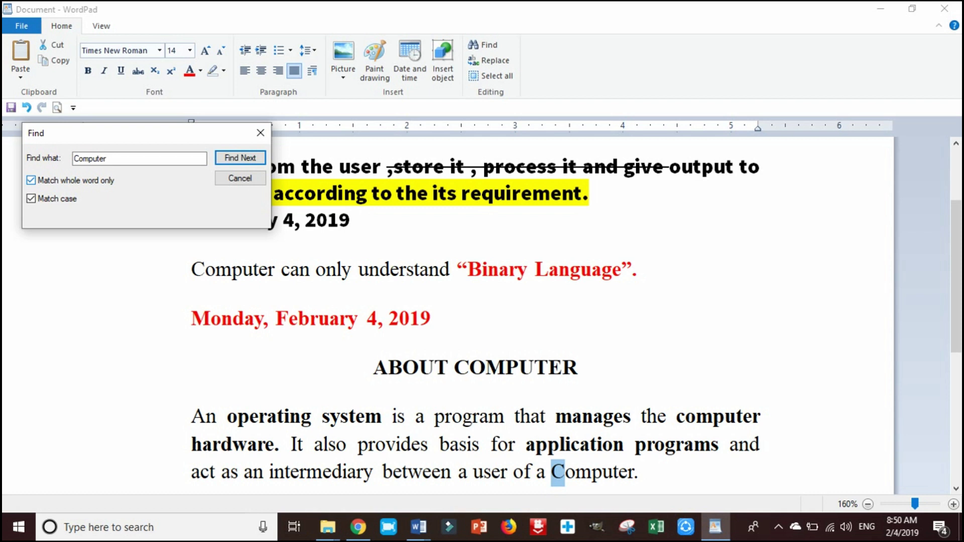
click(130, 158)
click(130, 157)
key(BackSpace)
- Select "Computer." at the end of the operating system paragraph, extending the selection past "Compute" to the full stop
click(628, 472)
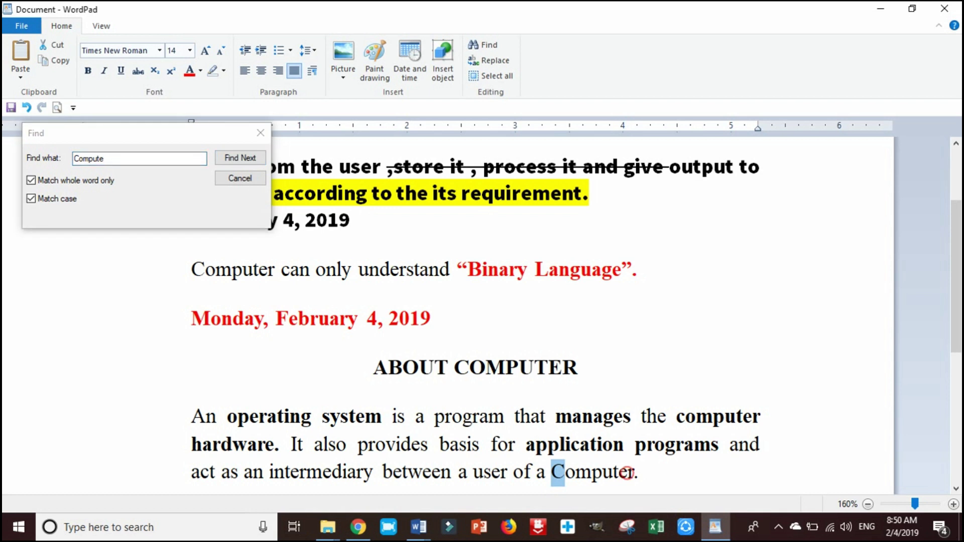
key(Down)
click(593, 488)
scroll(594, 488, down, 5)
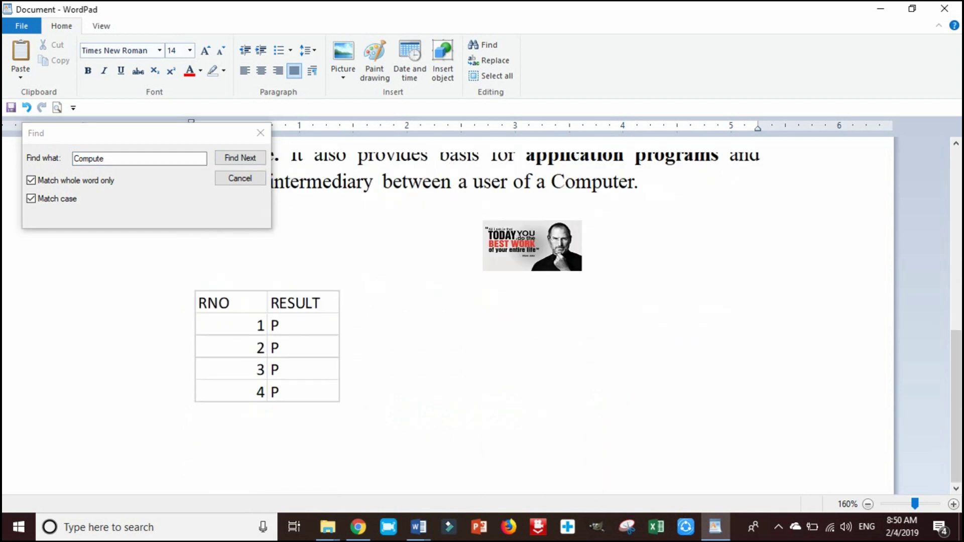
drag(627, 181, 551, 181)
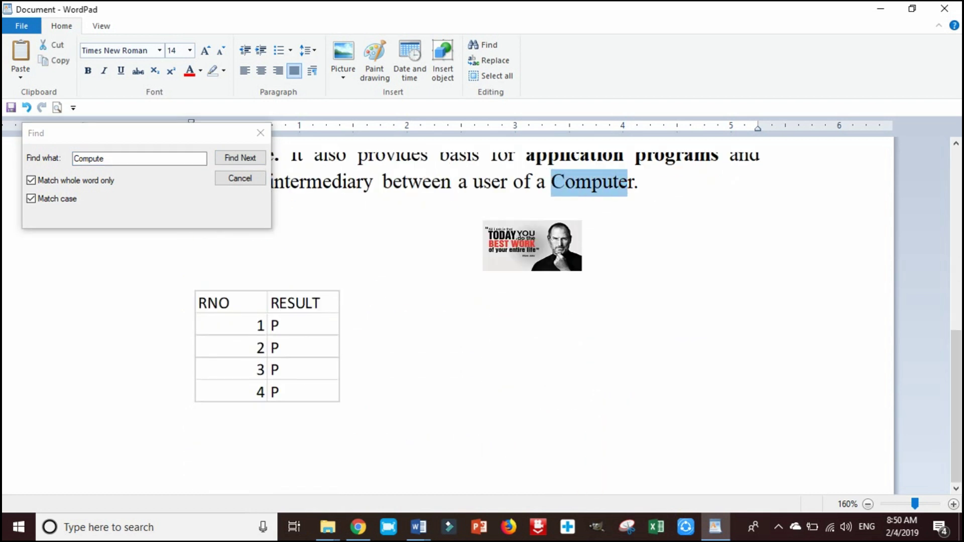
drag(627, 182, 639, 183)
- Search the document for the case-matched whole word "Compute"
click(132, 156)
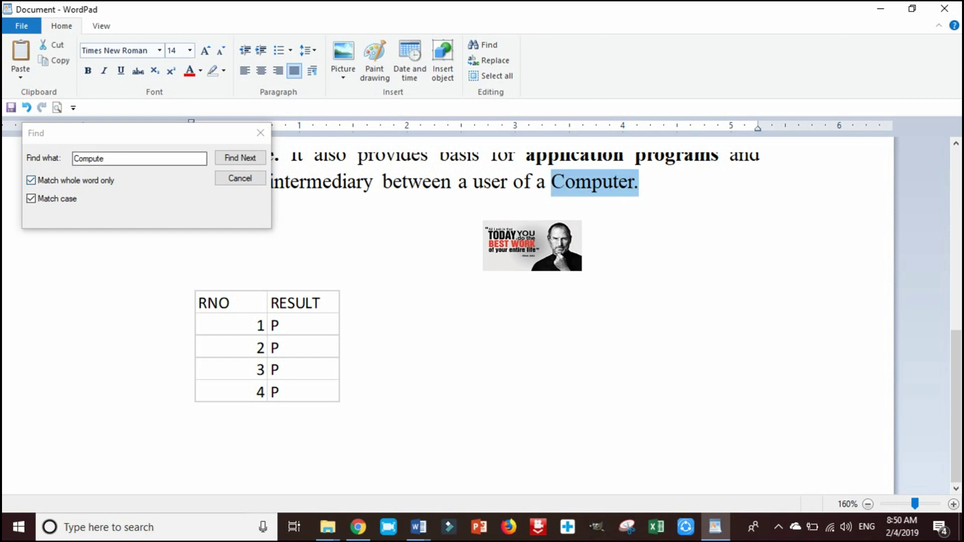
click(238, 157)
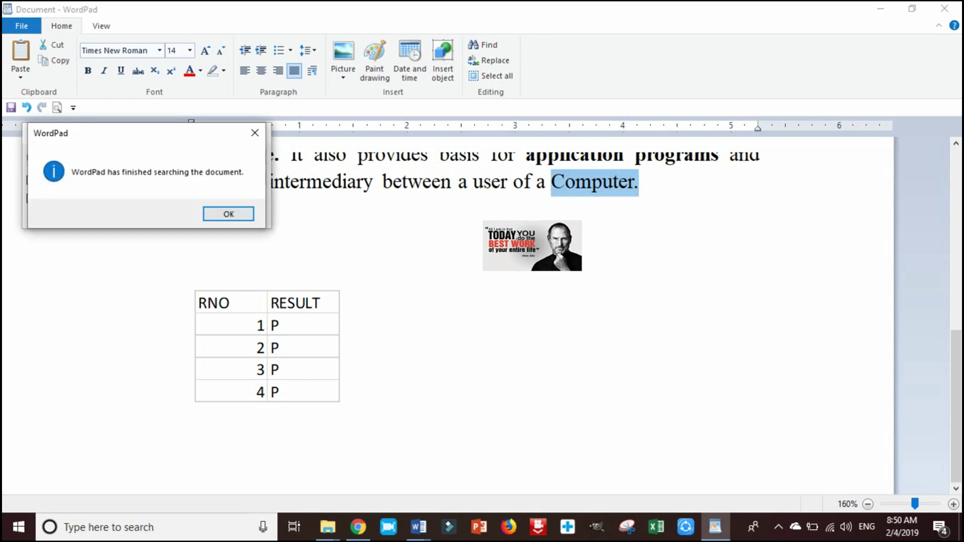
click(223, 214)
- Restore the search term to "Computer", find its next whole-word match and close the search
click(146, 159)
text(r)
click(240, 158)
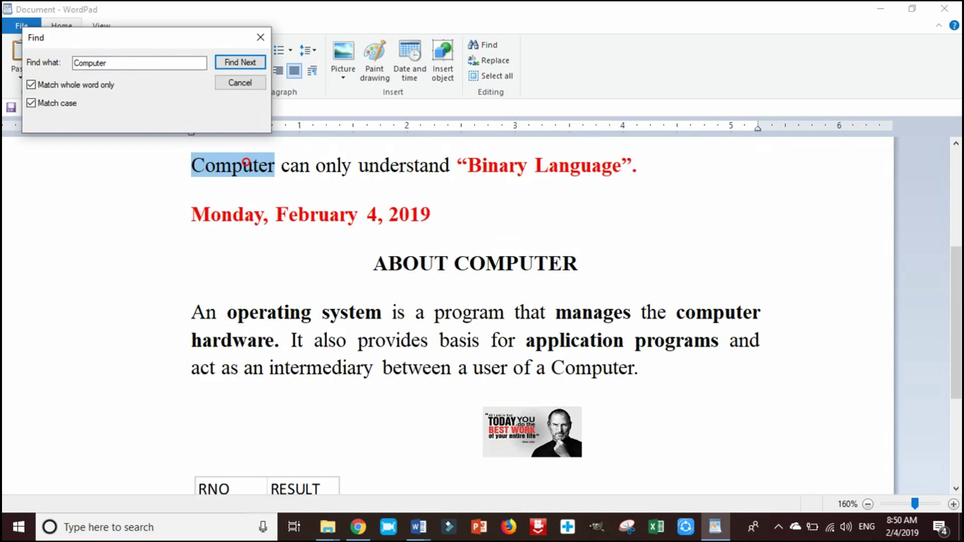
click(240, 82)
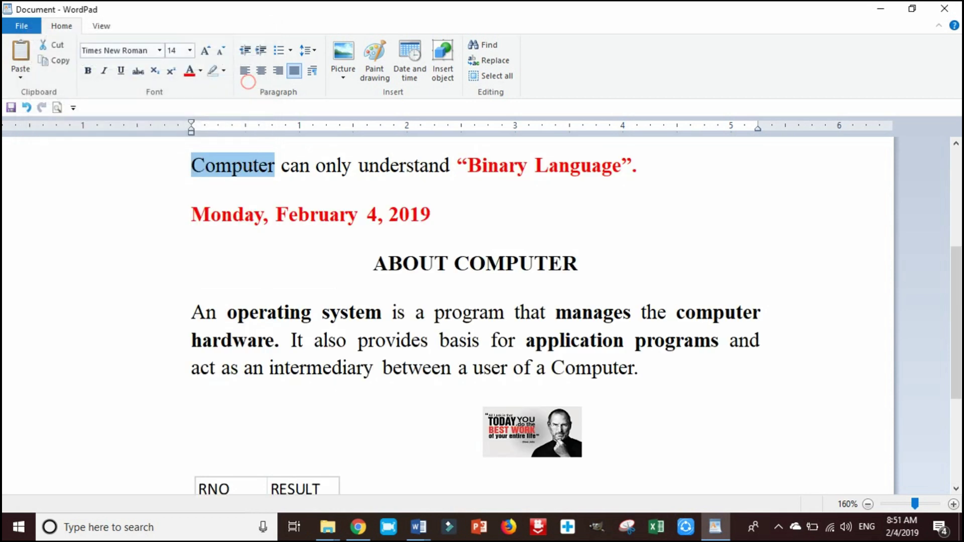
click(490, 61)
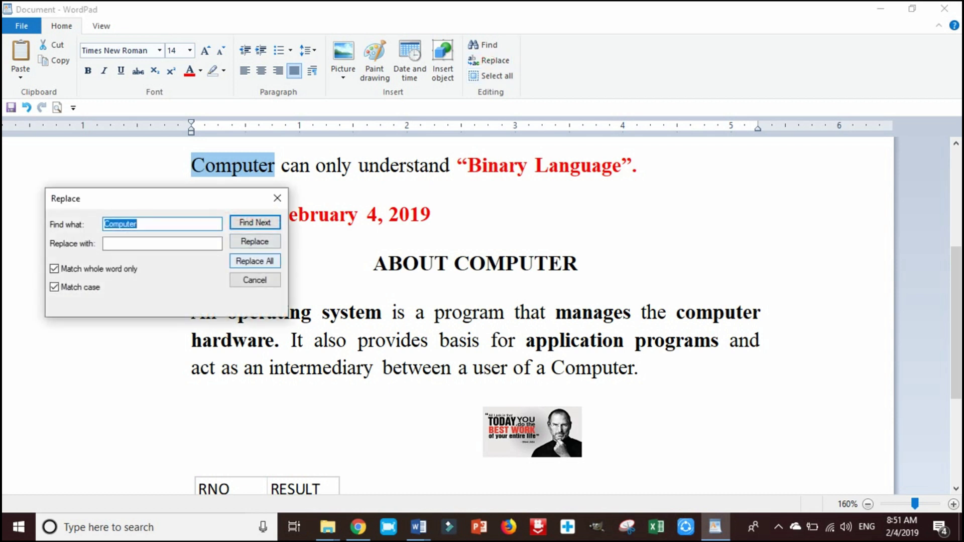
click(279, 195)
scroll(283, 201, up, 3)
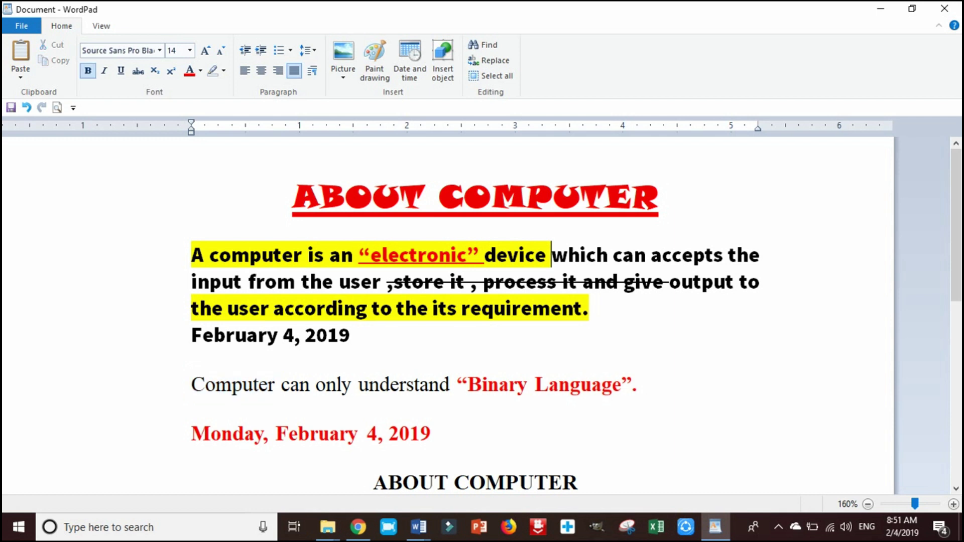
- Select the word "device" without its trailing space in the opening sentence about the computer
double_click(514, 255)
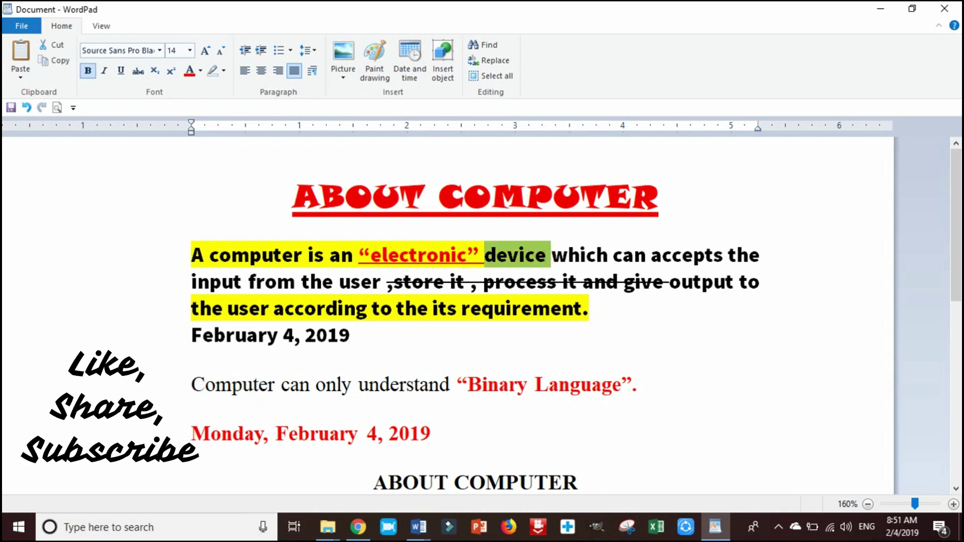
click(483, 255)
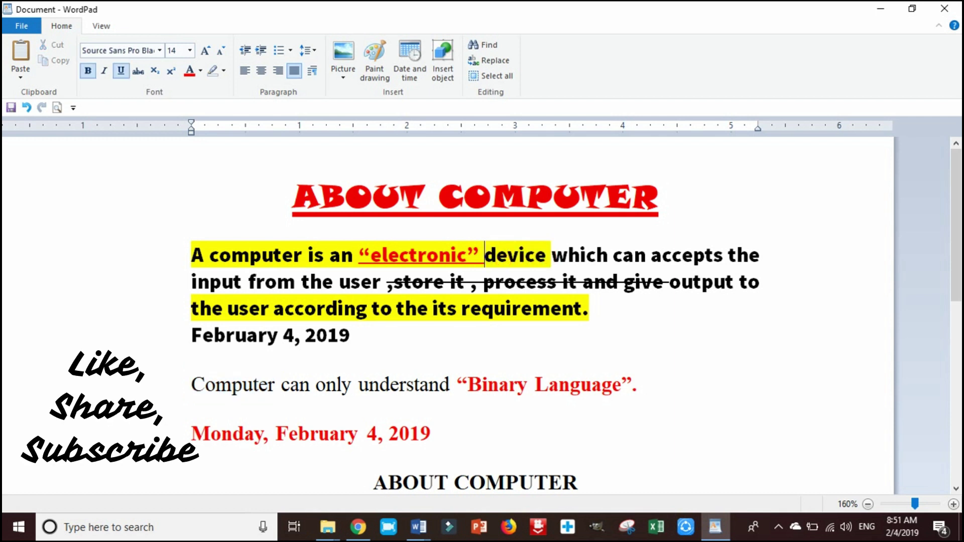
key(shift+Right)
key(shift+Right)
key(shift+Right)
key(shift+Right)
key(shift+Right)
key(shift+Right)
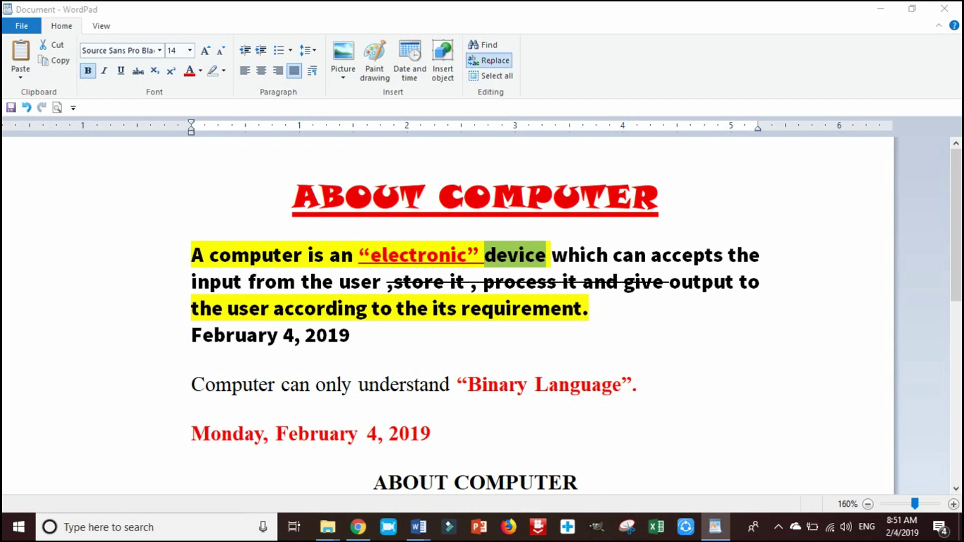
- Replace "device" with "machine" in the opening sentence, matching case and whole words, and close the replacement dialog
click(489, 60)
drag(151, 198, 147, 149)
click(141, 195)
key(Caps_Lock)
text(M)
key(Caps_Lock)
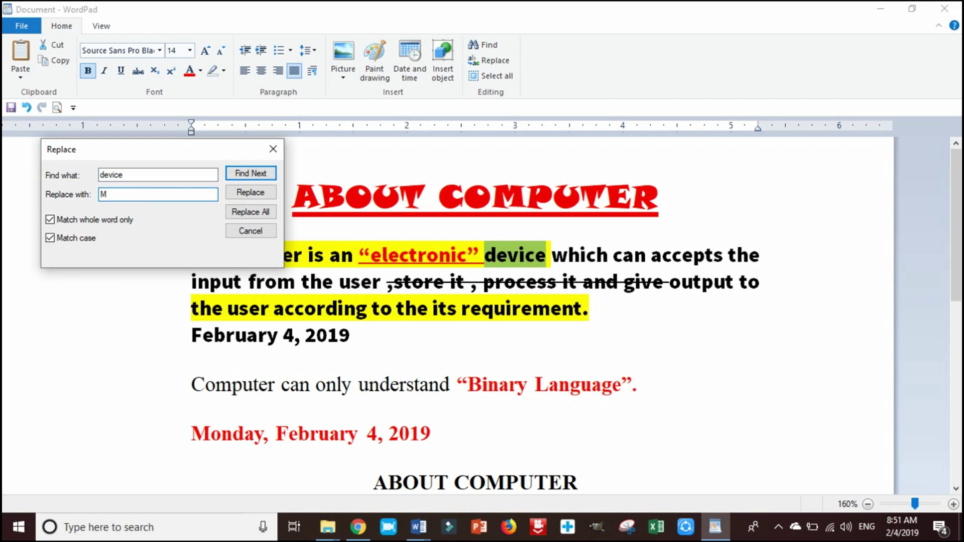
double_click(154, 174)
double_click(134, 195)
text(machine)
click(256, 193)
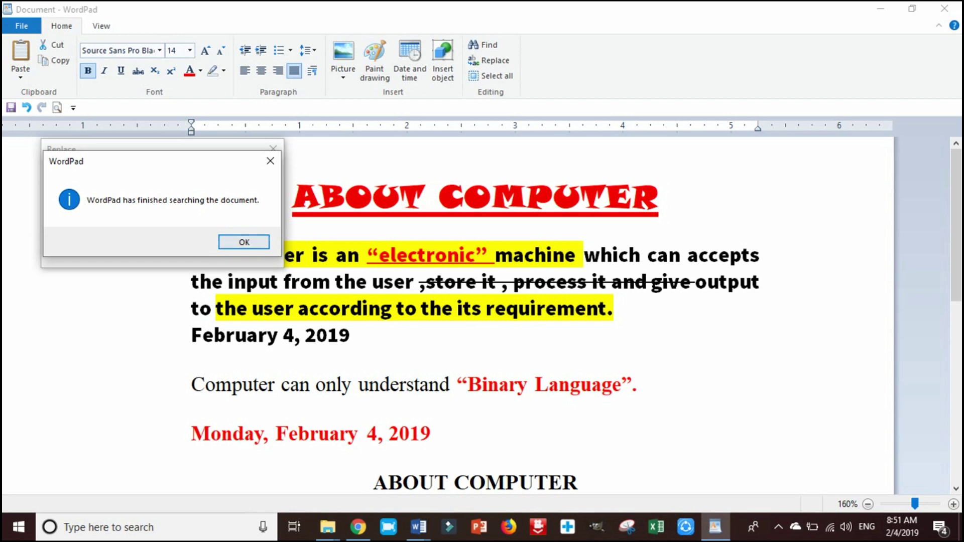
click(242, 242)
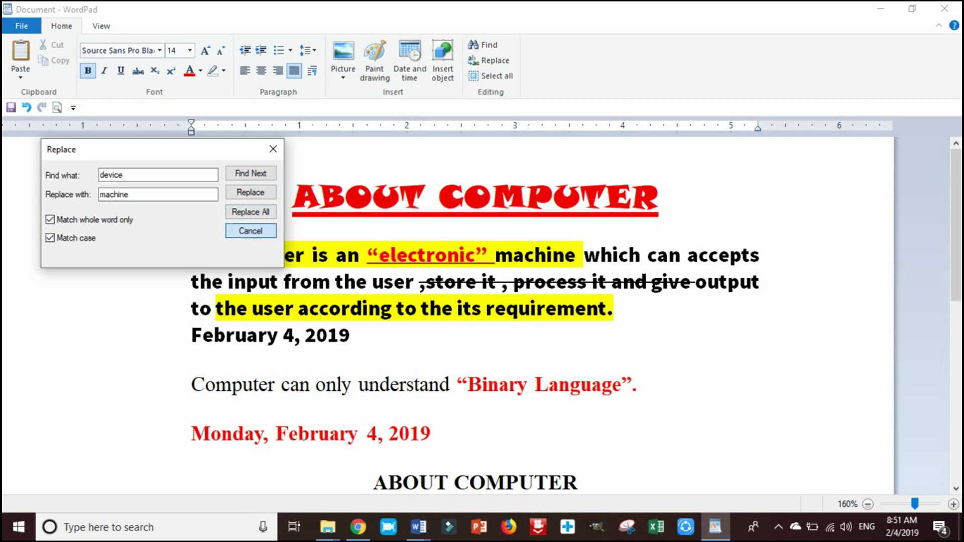
click(256, 231)
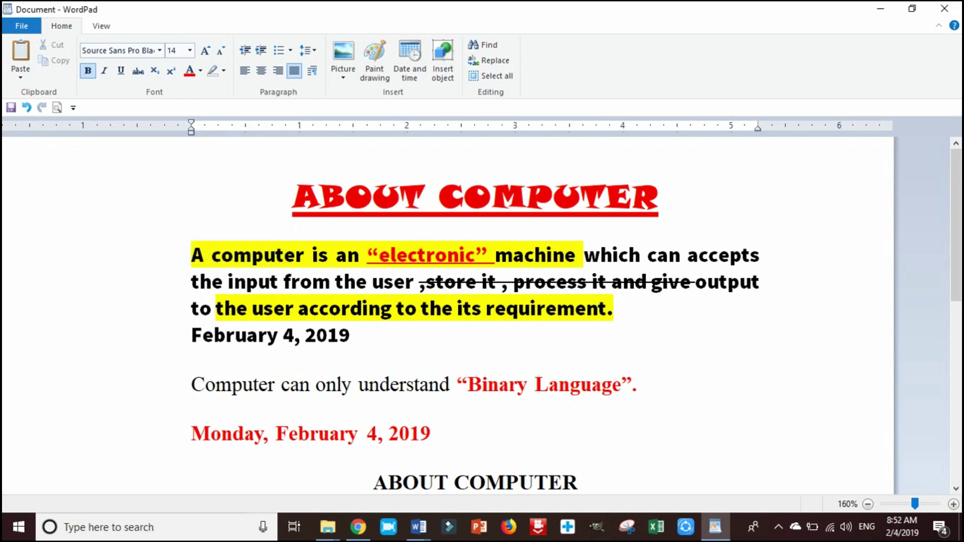
- Select the entire document content, delete it, and undo the deletion
click(490, 75)
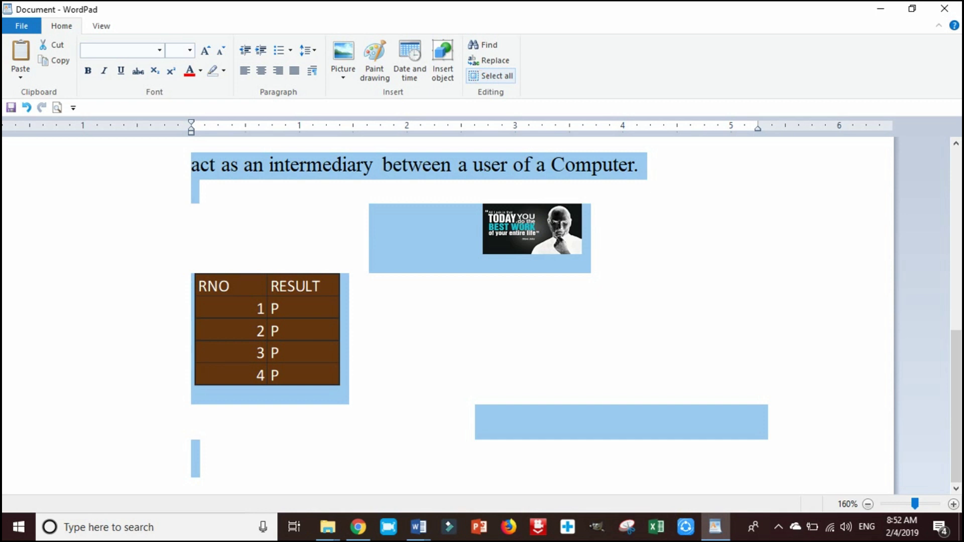
key(Delete)
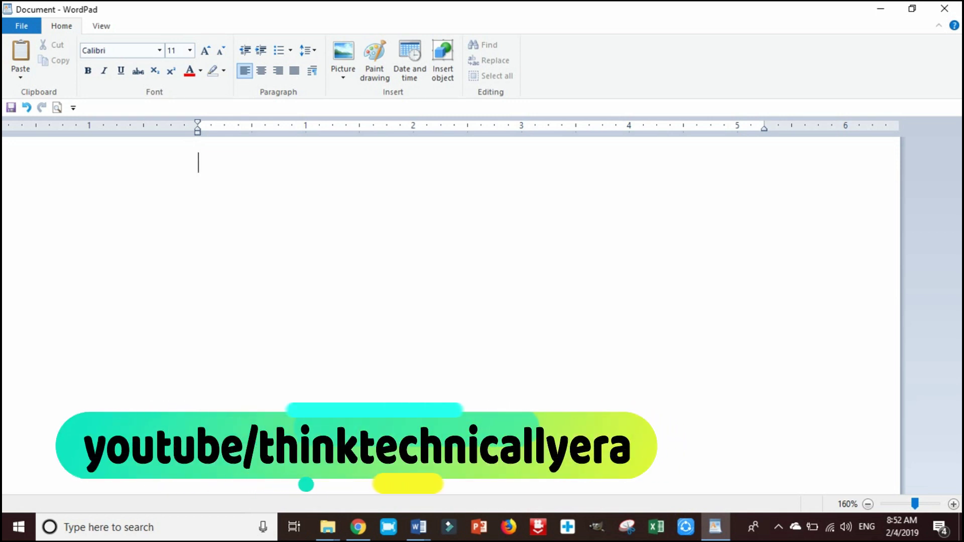
click(26, 107)
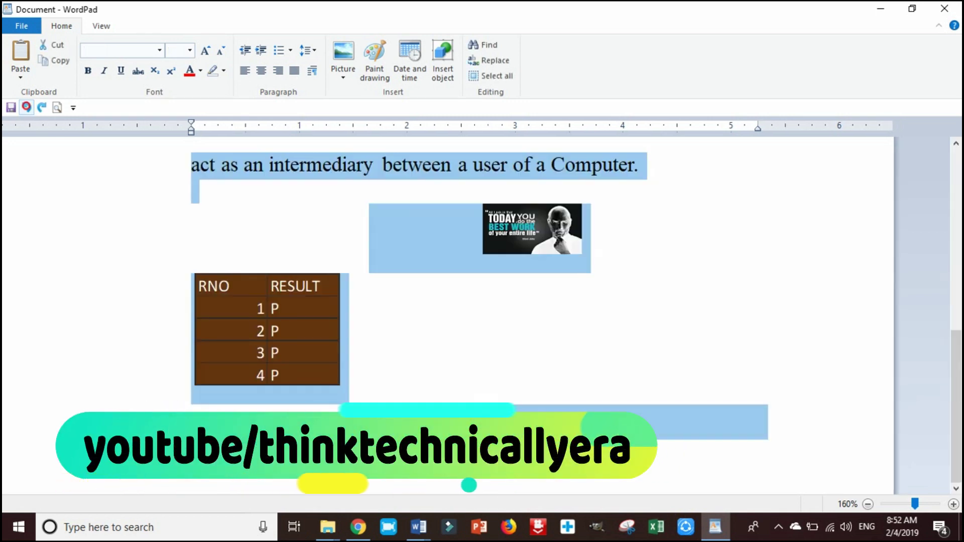
click(238, 239)
scroll(239, 239, up, 8)
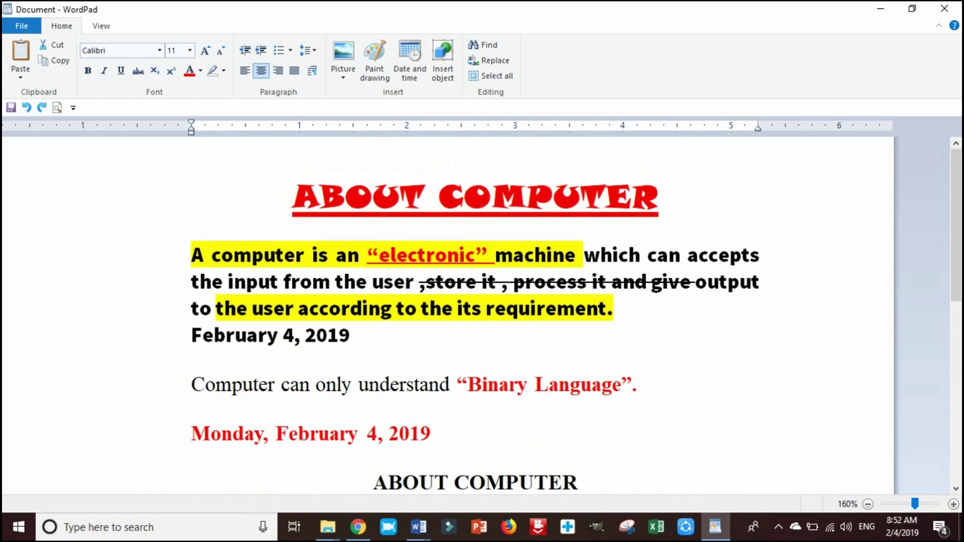
- Redo the deletion of the whole document content, undo it again and clear the selection
click(41, 107)
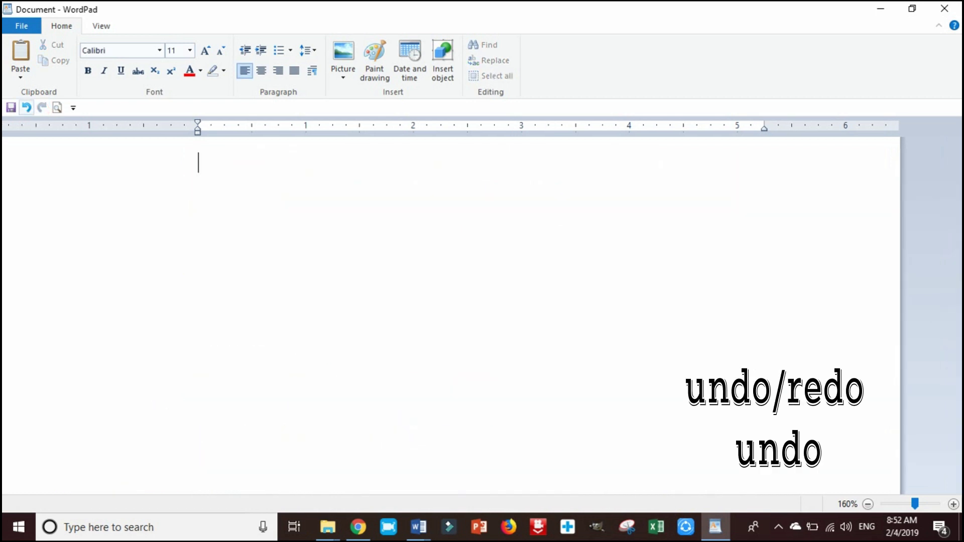
click(26, 107)
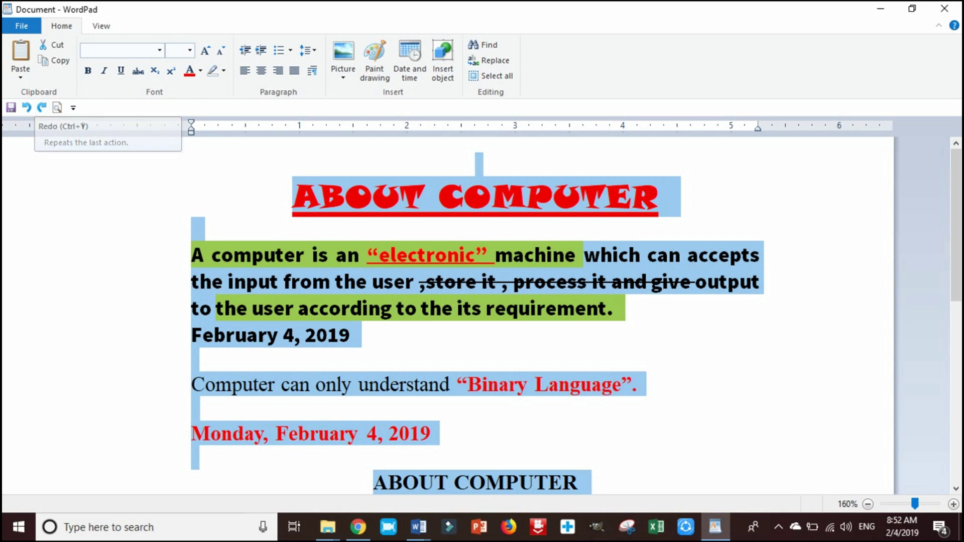
click(408, 334)
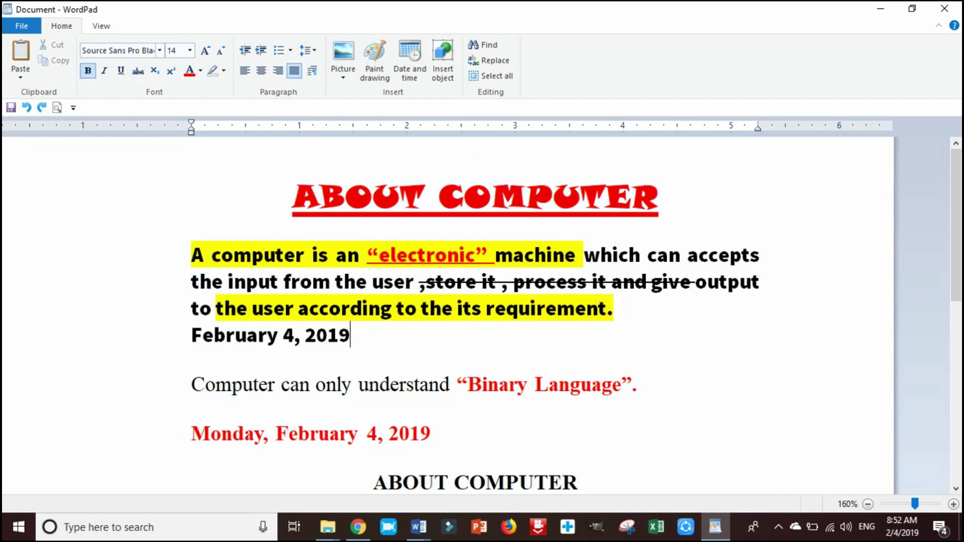
- Try zooming the document in and out, and reset its zoom to 100%
click(102, 29)
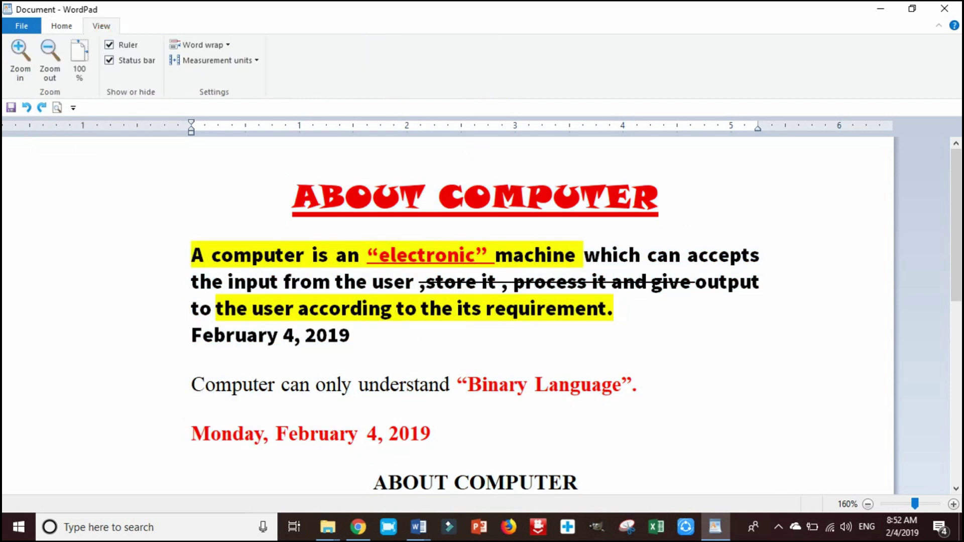
click(20, 52)
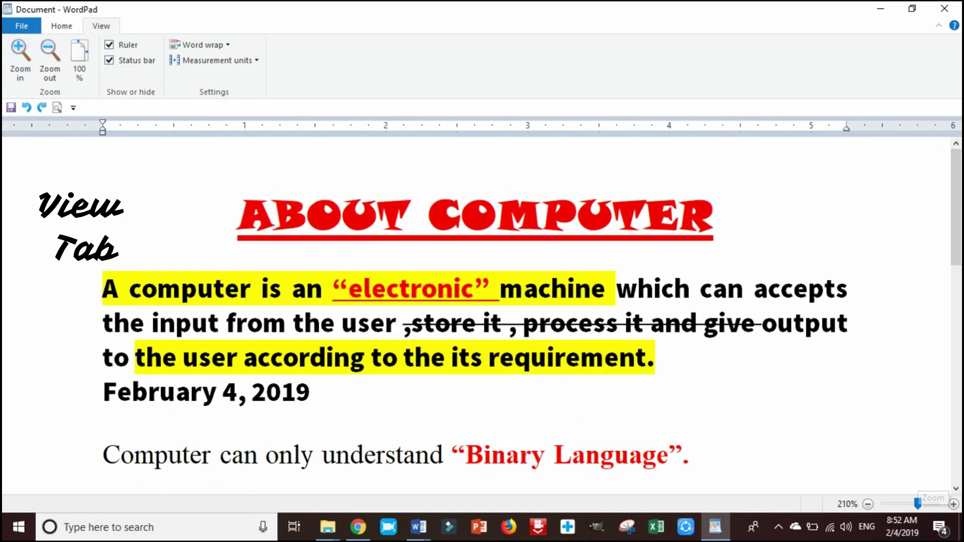
click(50, 52)
click(50, 52)
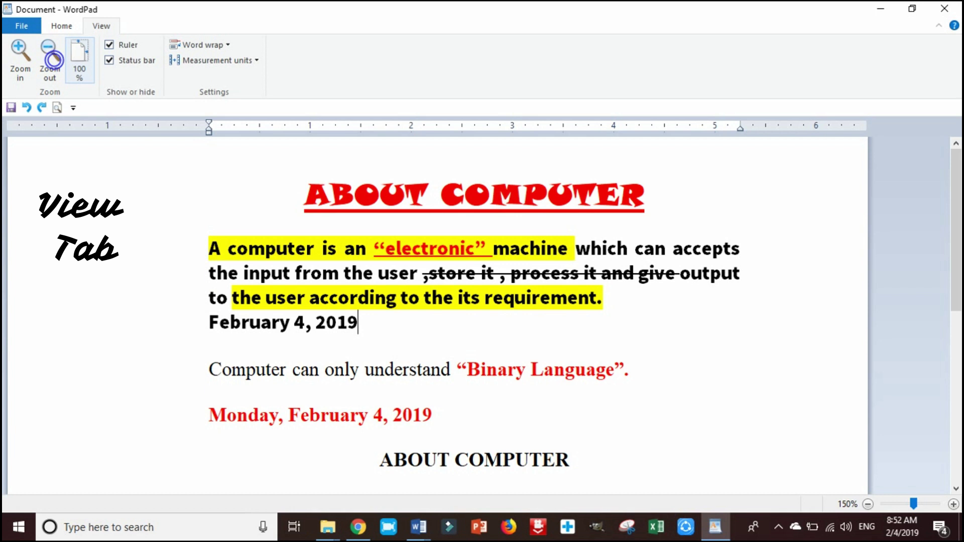
click(79, 58)
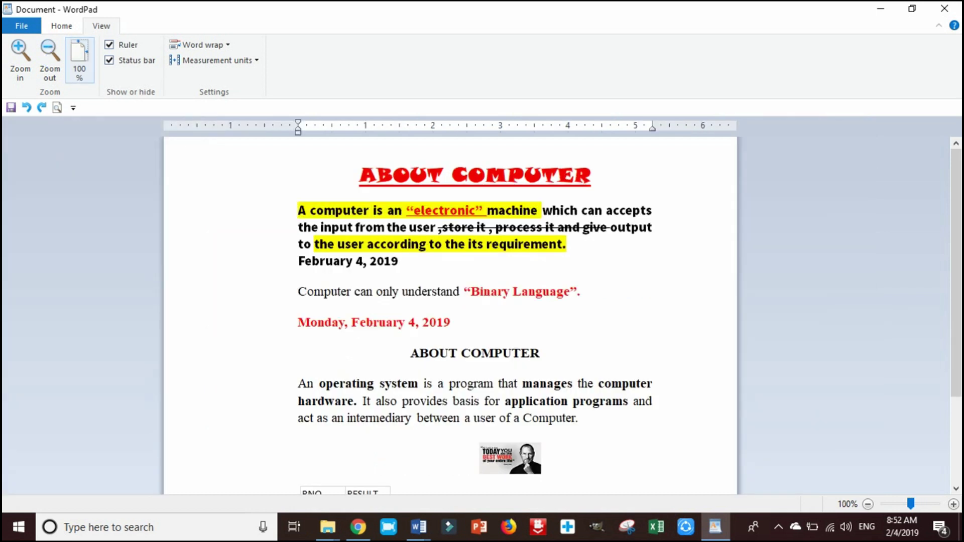
- Zoom the document in to 190%
click(20, 55)
click(20, 55)
click(20, 55)
click(20, 55)
click(20, 55)
click(20, 55)
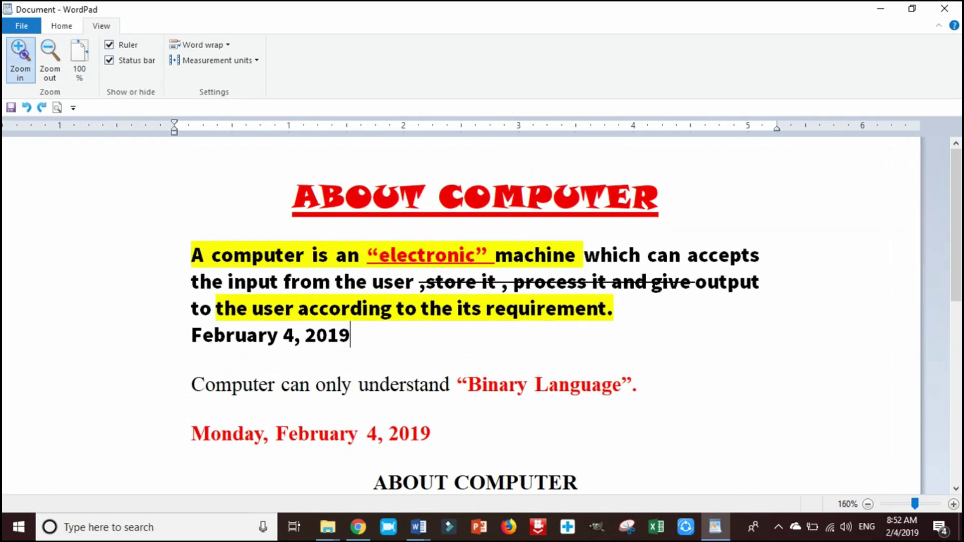
click(20, 55)
click(21, 55)
click(20, 56)
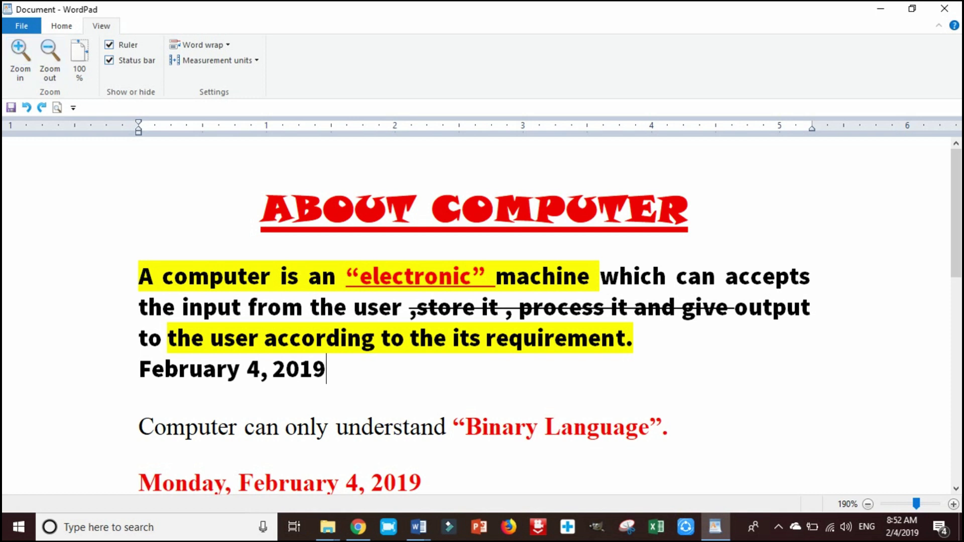
- Hide the ruler above the document and show it again
click(120, 45)
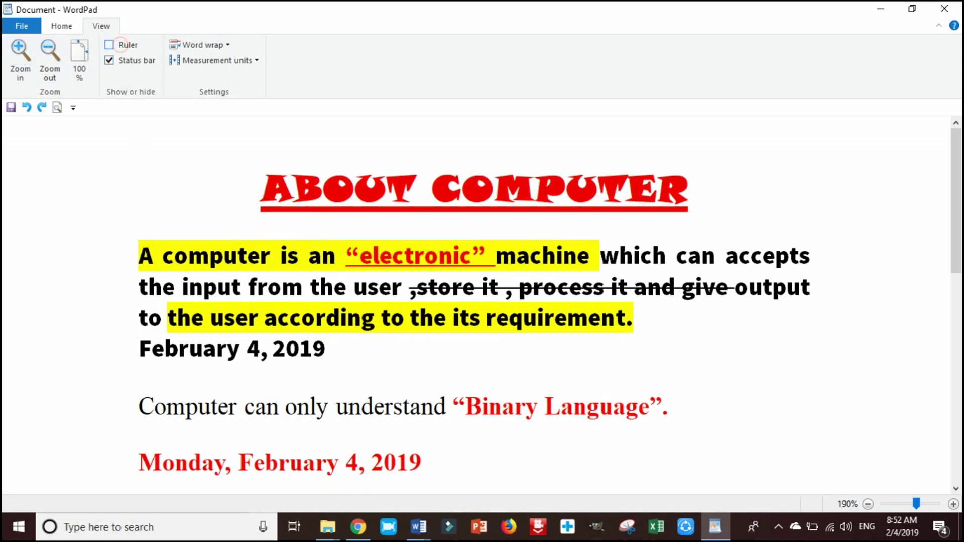
click(121, 45)
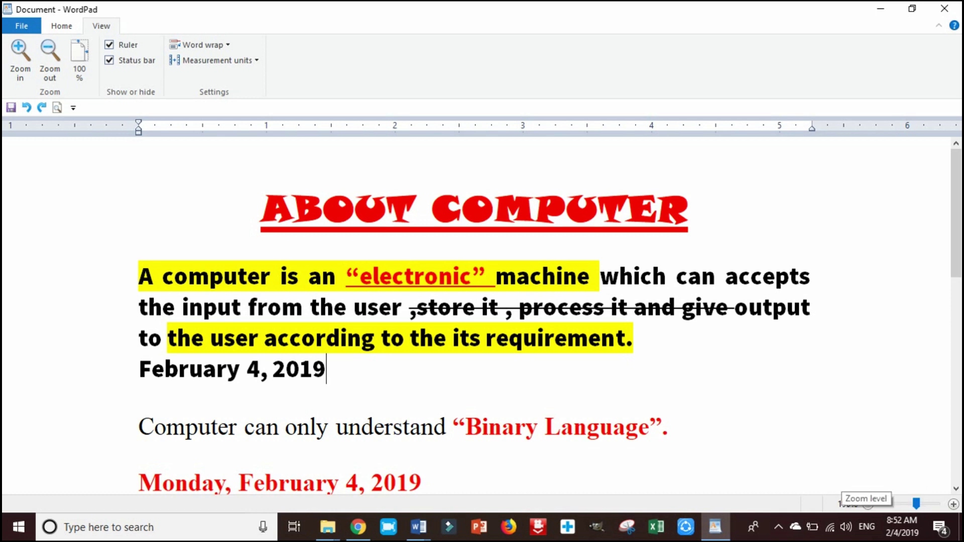
- Toggle Caps Lock to demonstrate its status bar indicator, leaving it switched on
key(Caps_Lock)
key(Caps_Lock)
key(Caps_Lock)
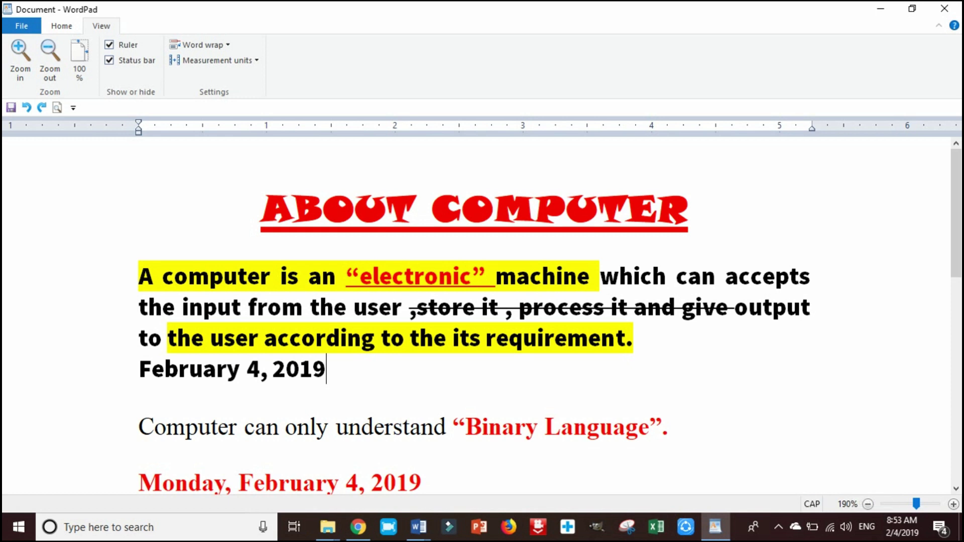
- Toggle the status bar off and on, leaving it shown
click(109, 60)
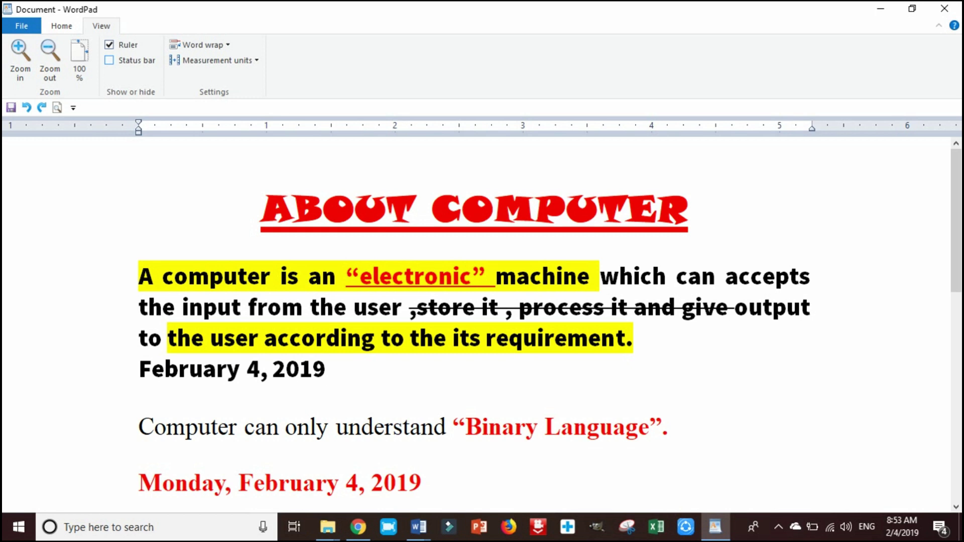
click(122, 60)
click(122, 60)
click(122, 60)
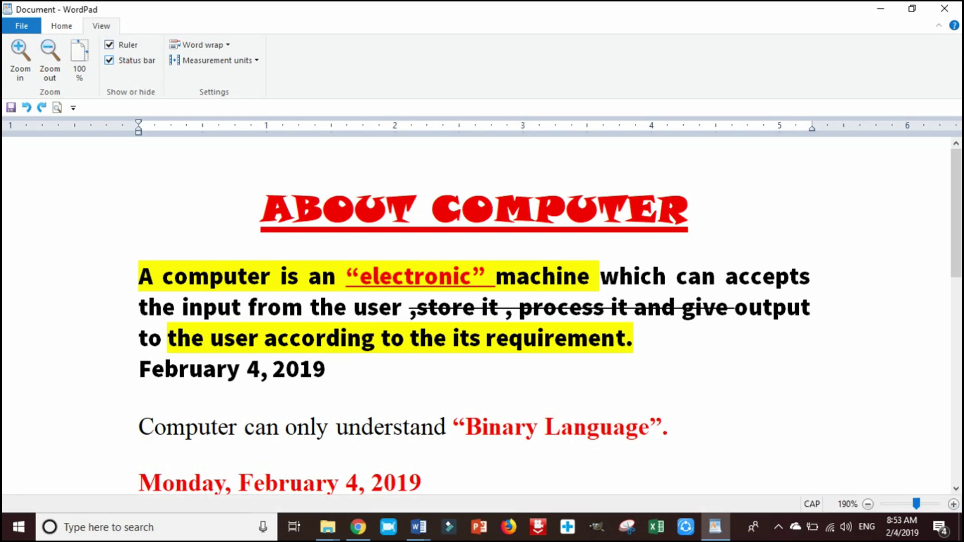
- Try the No wrap and Wrap to window word wrapping options, and return the document to Wrap to ruler
click(217, 44)
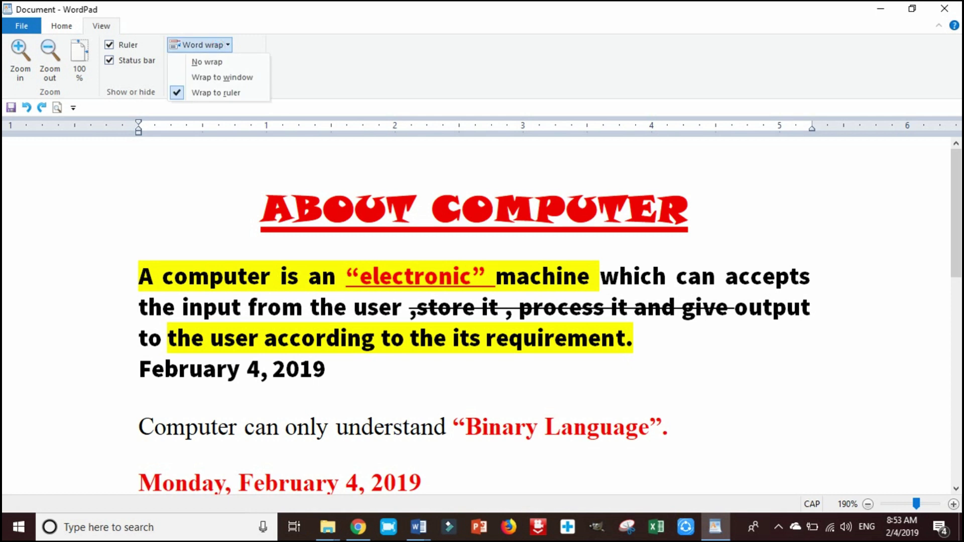
click(207, 62)
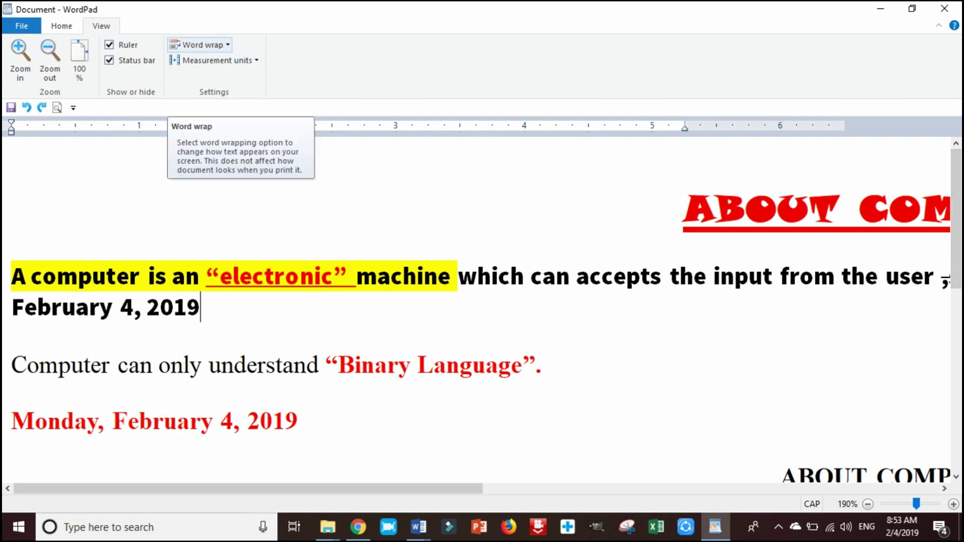
click(211, 46)
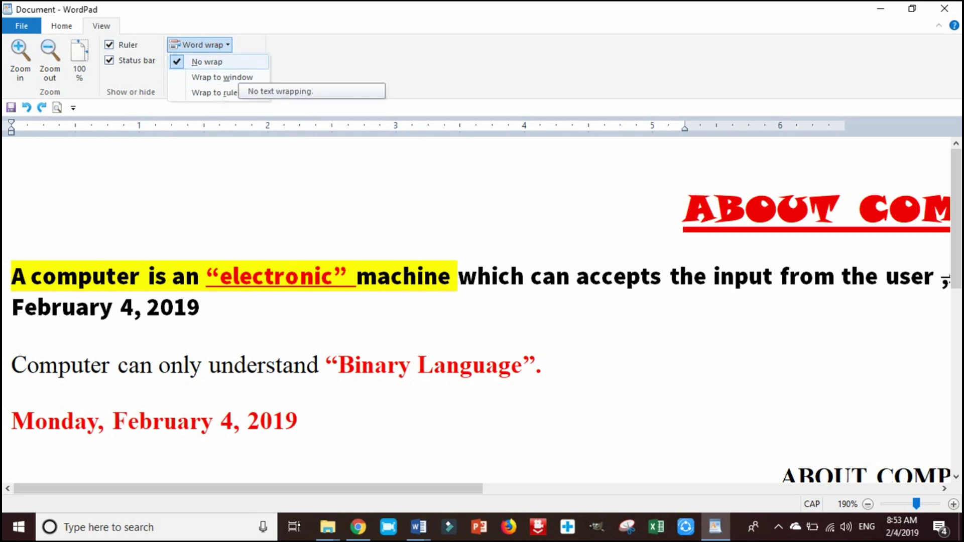
click(239, 77)
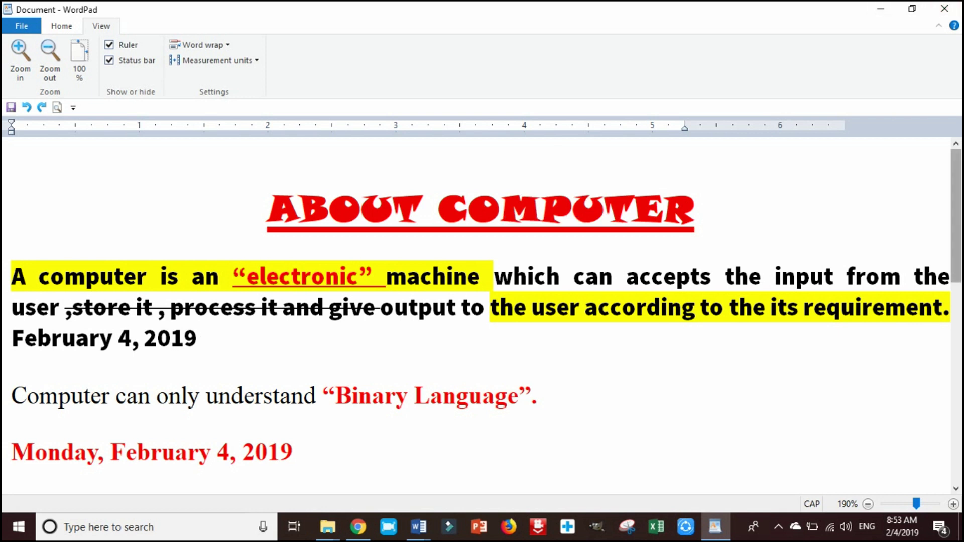
click(217, 44)
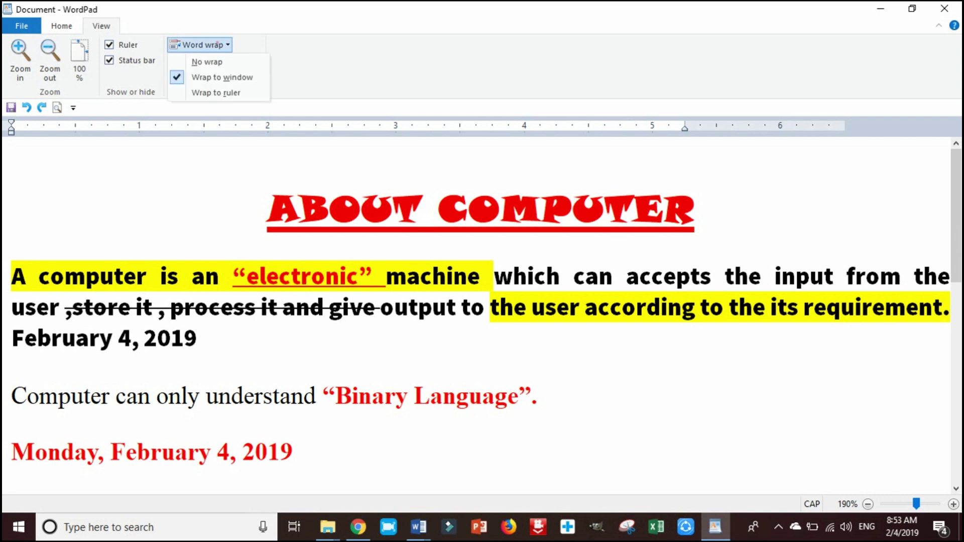
click(221, 94)
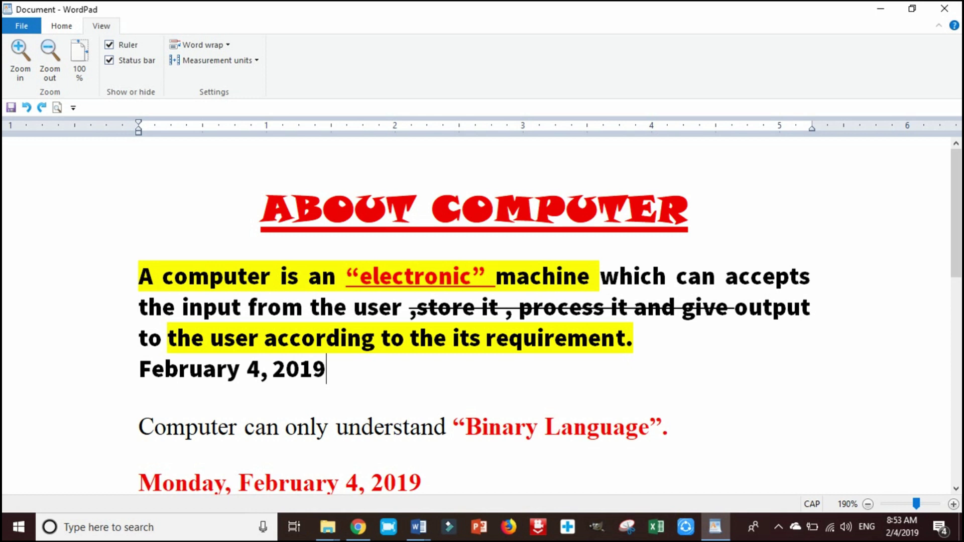
- Try centimeters, points and picas as the ruler's measurement units, and set the units back to inches
click(217, 60)
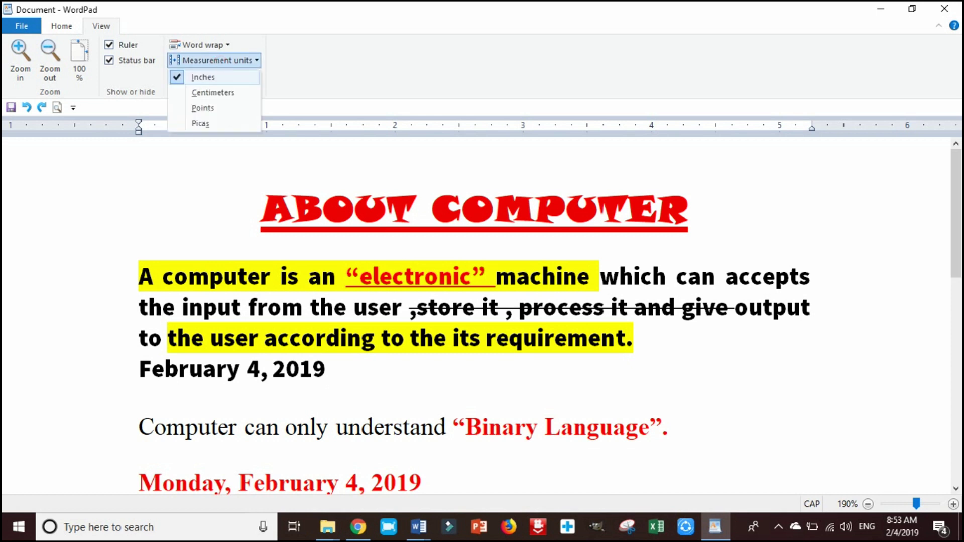
click(212, 92)
click(217, 60)
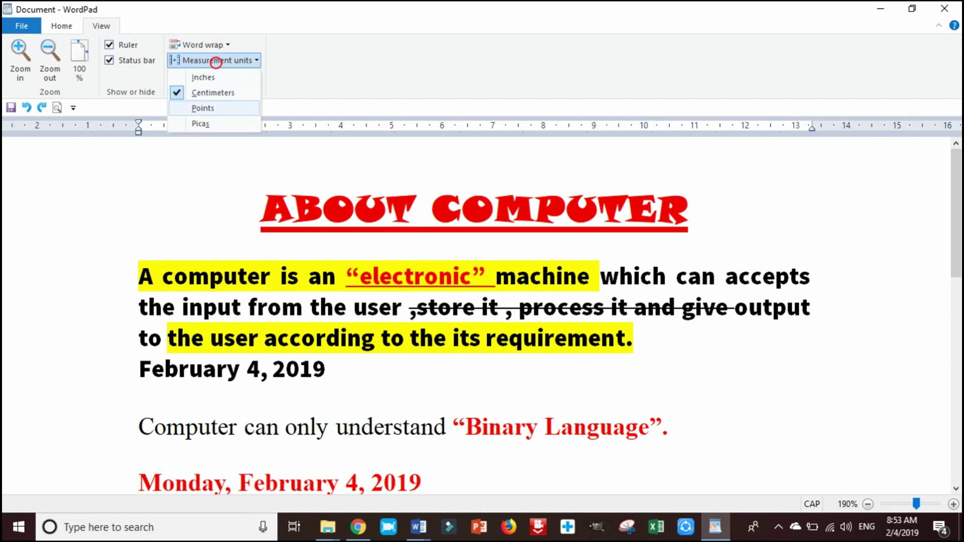
click(214, 107)
click(213, 61)
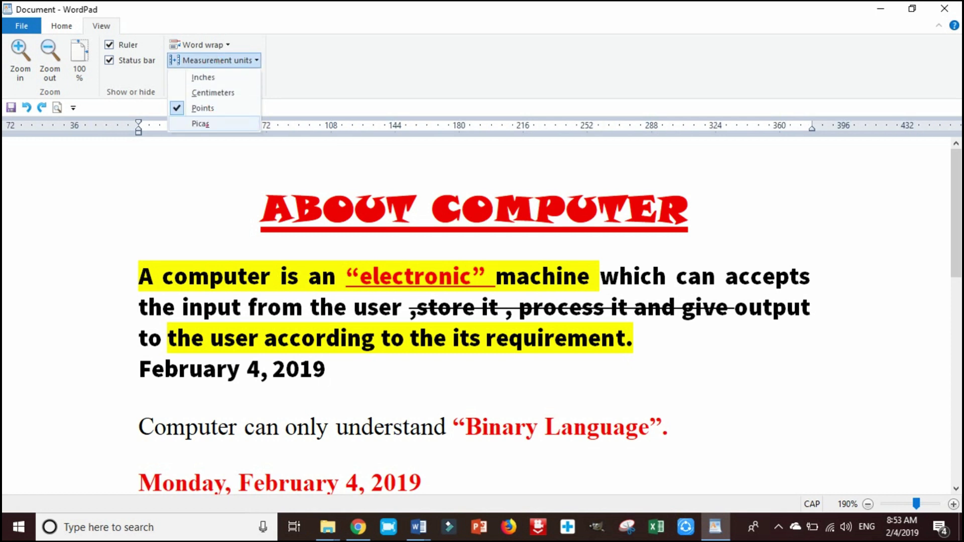
click(207, 124)
click(215, 61)
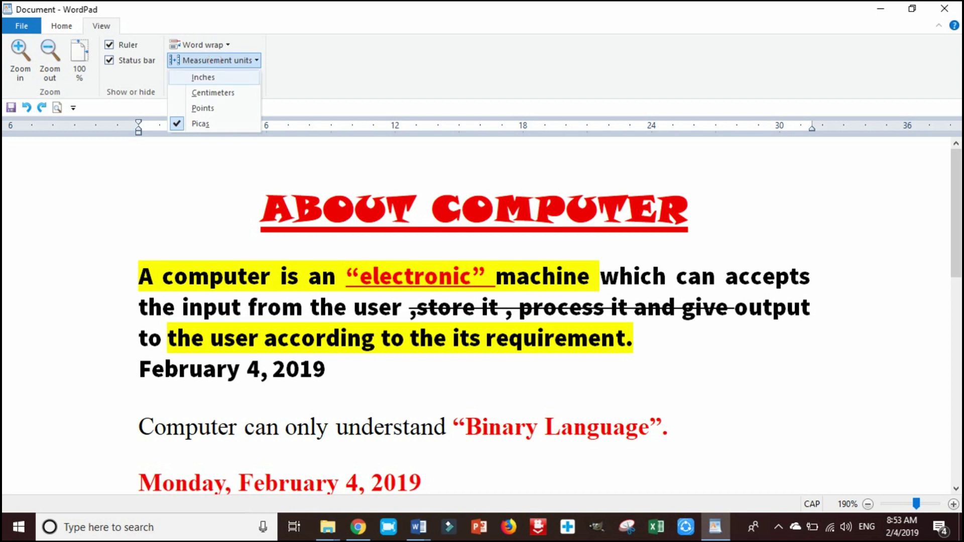
click(203, 77)
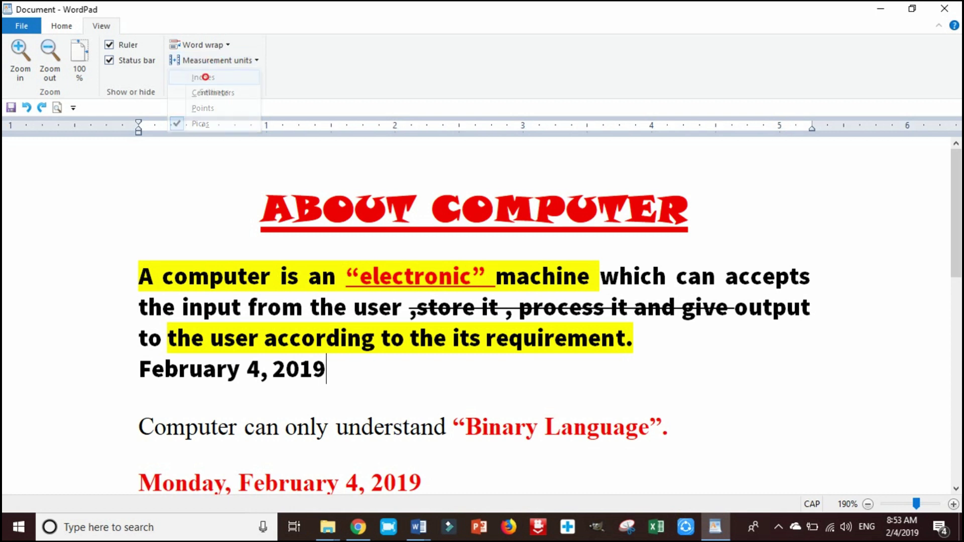
- Indent the "February 4, 2019" line below the opening paragraph by about 0.16 inch and place the cursor at its start
scroll(477, 316, down, 15)
scroll(477, 316, up, 15)
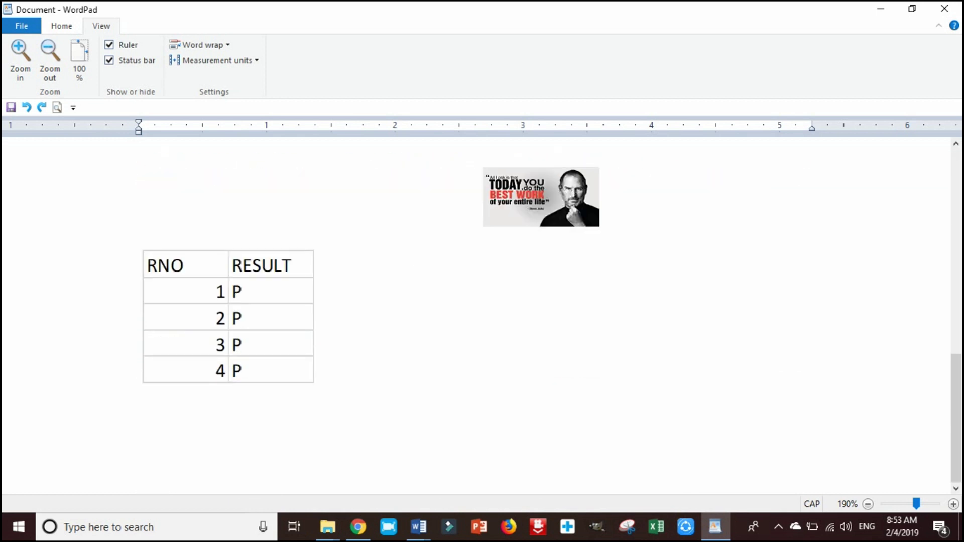
drag(138, 131, 159, 131)
click(155, 366)
click(158, 366)
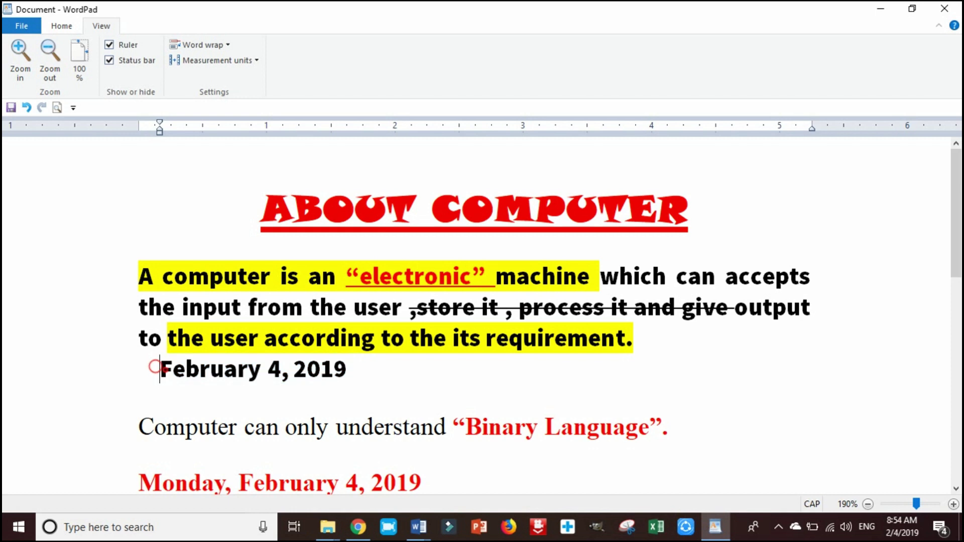
- Move the left indent of the "February 4, 2019" line below the opening paragraph back to the page margin
mouse_move(160, 132)
mouse_down()
mouse_move(240, 134)
mouse_move(138, 132)
mouse_up()
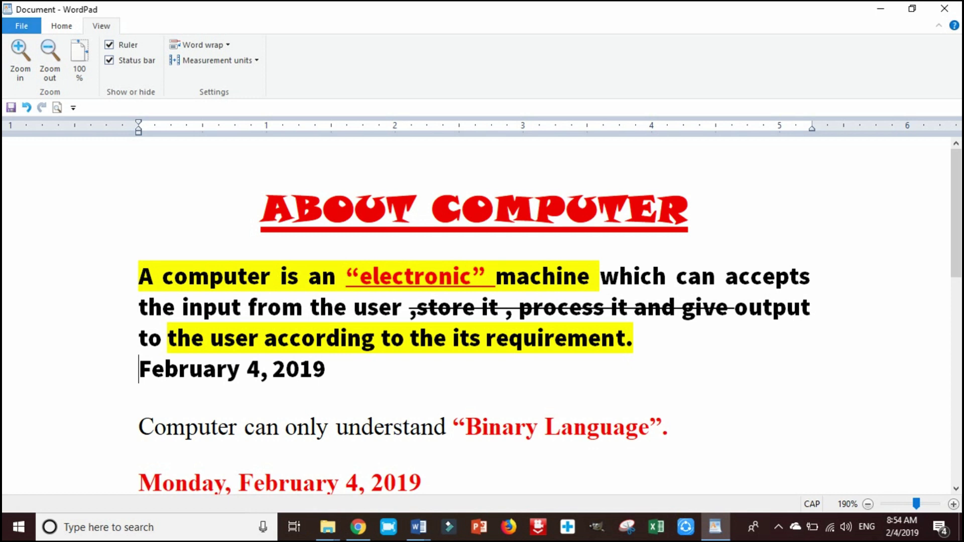
- Save the document to the Desktop under the file name Computer in Rich Text Format (RTF)
click(22, 26)
click(41, 112)
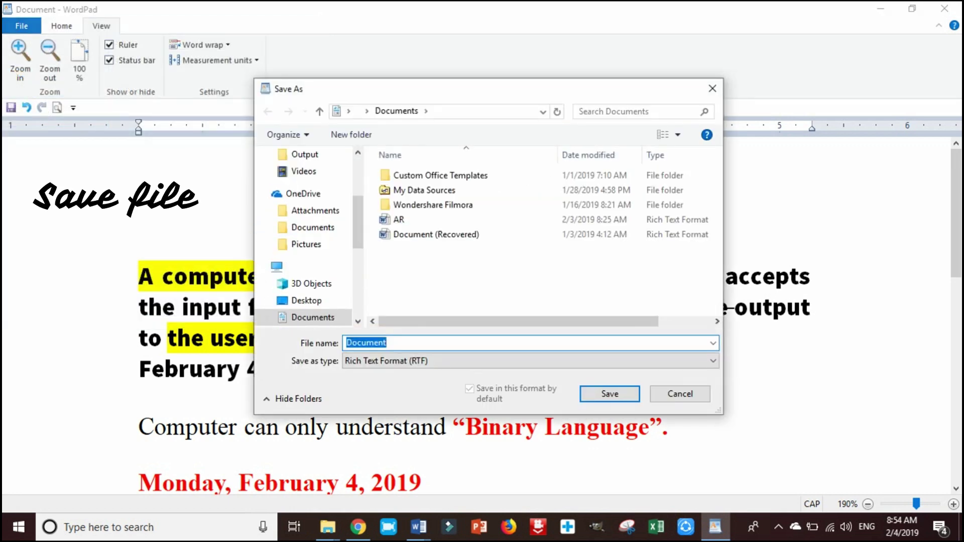
scroll(279, 146, up, 3)
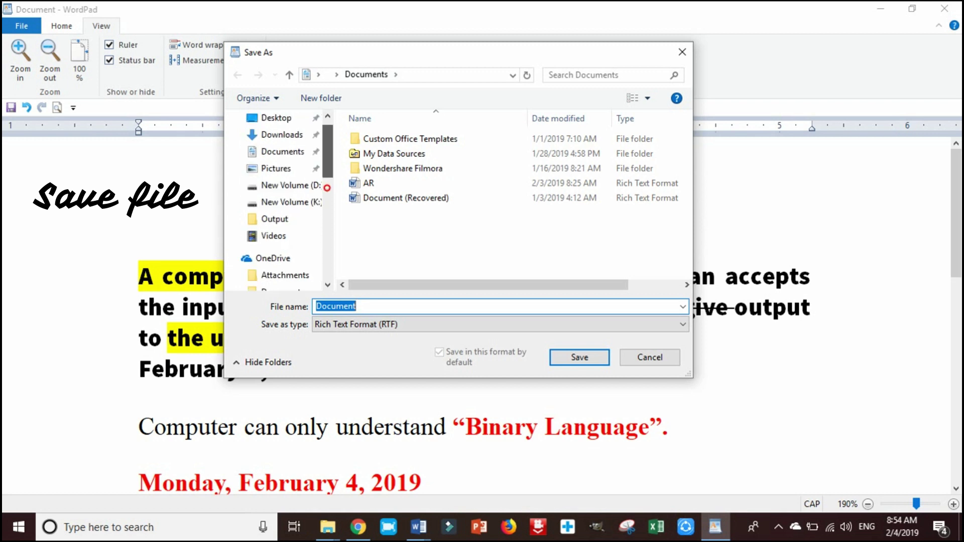
click(279, 146)
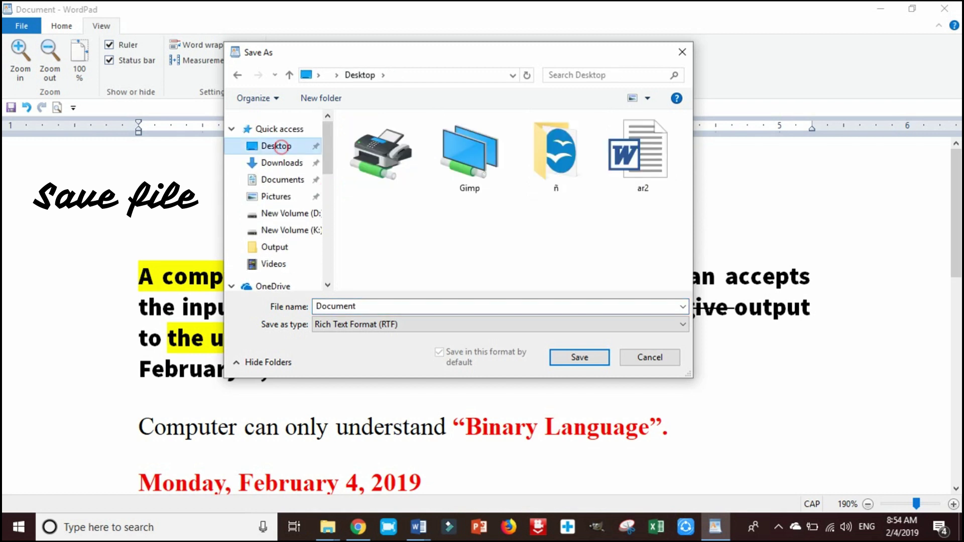
click(425, 311)
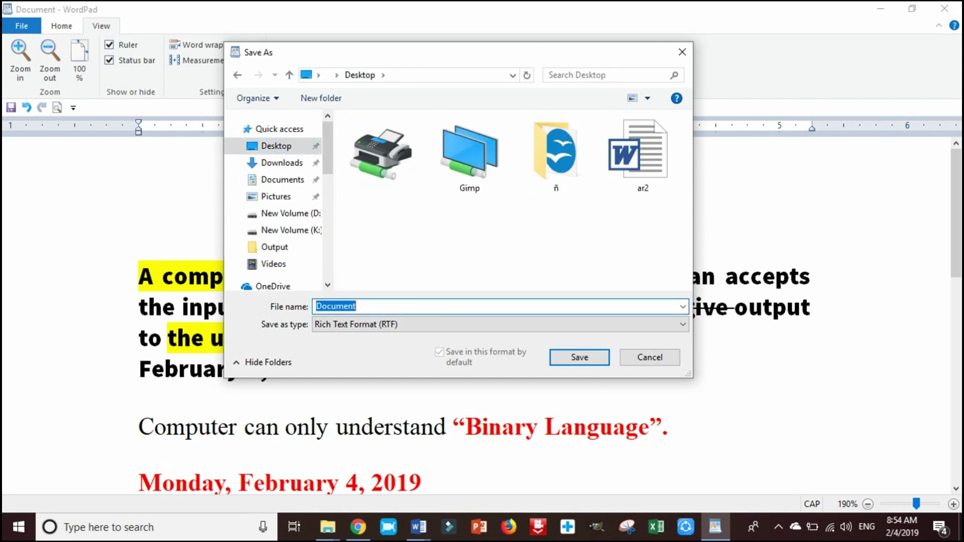
text(computer)
click(321, 306)
key(BackSpace)
text(C)
drag(323, 306, 316, 306)
click(276, 146)
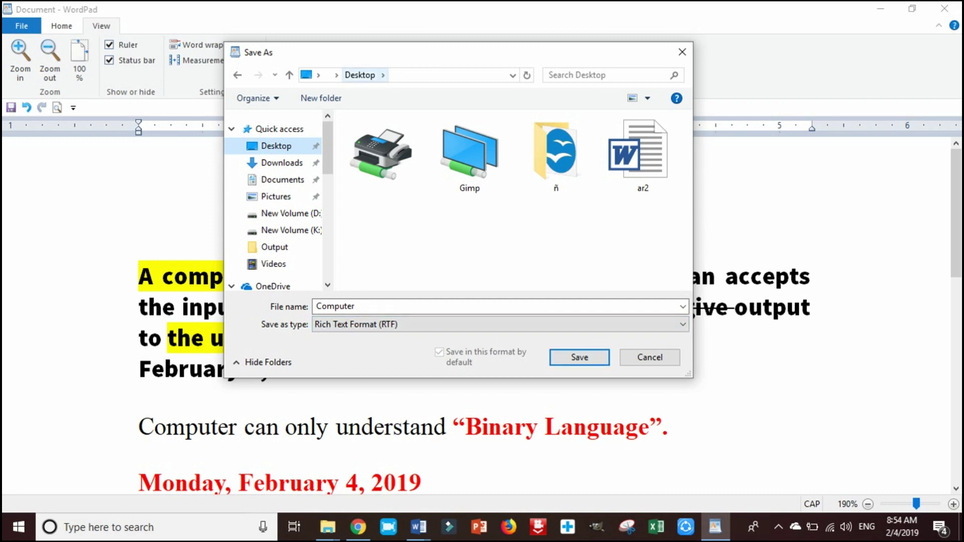
click(579, 357)
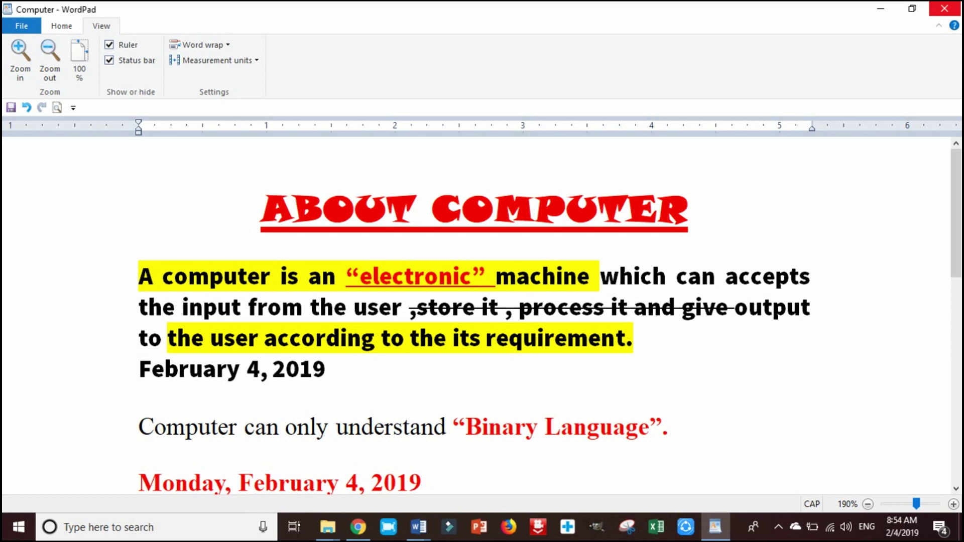
- Close WordPad, refresh the desktop and open the saved Computer file from it in Word
click(948, 8)
right_click(365, 106)
click(404, 144)
mouse_move(30, 215)
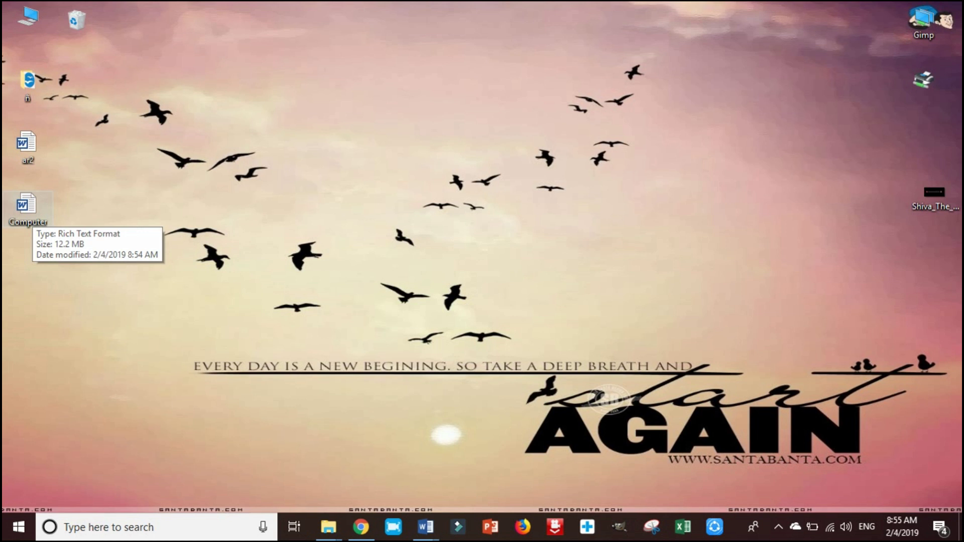
key(alt+Tab)
click(32, 214)
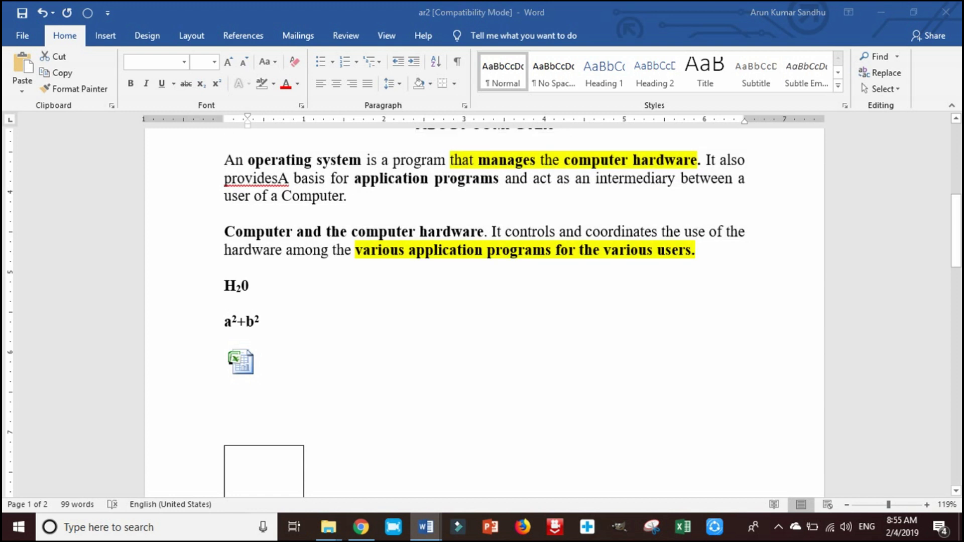
key(alt+Tab)
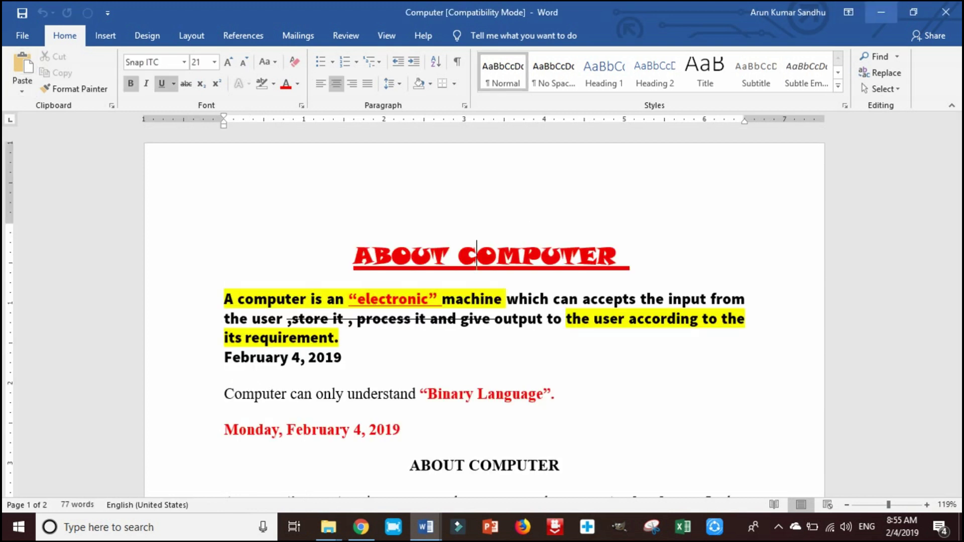
- Switch to the ar2 document in Word and close it without saving its changes
key(alt+Tab)
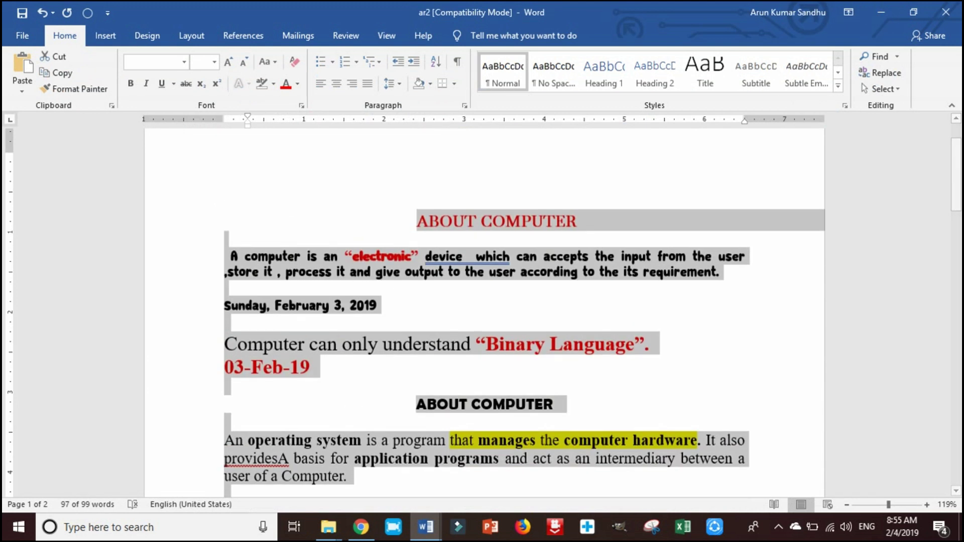
click(945, 12)
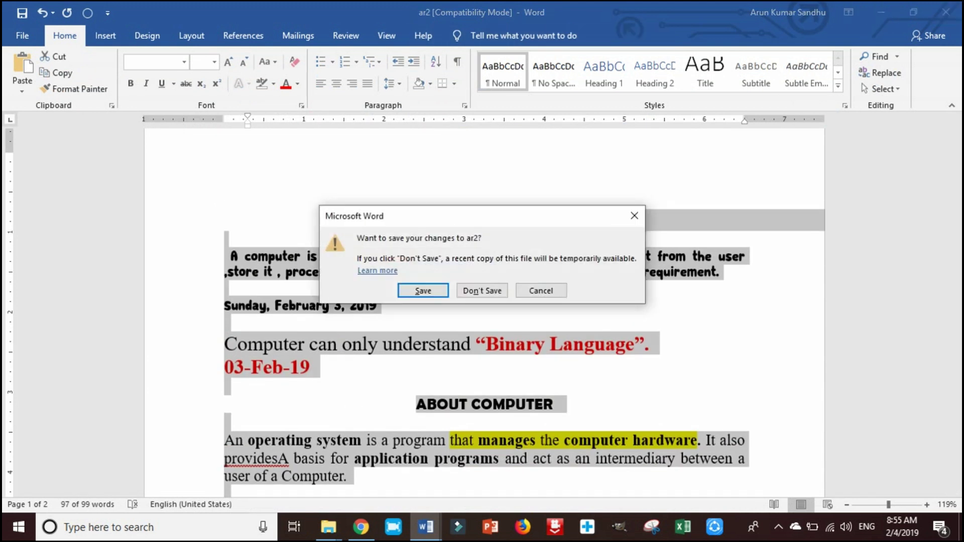
click(482, 291)
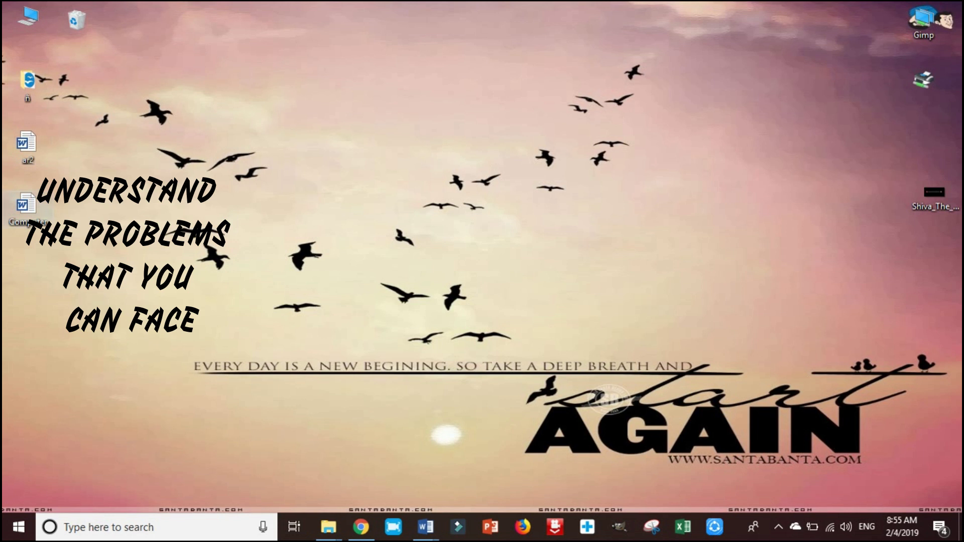
right_click(26, 206)
click(60, 246)
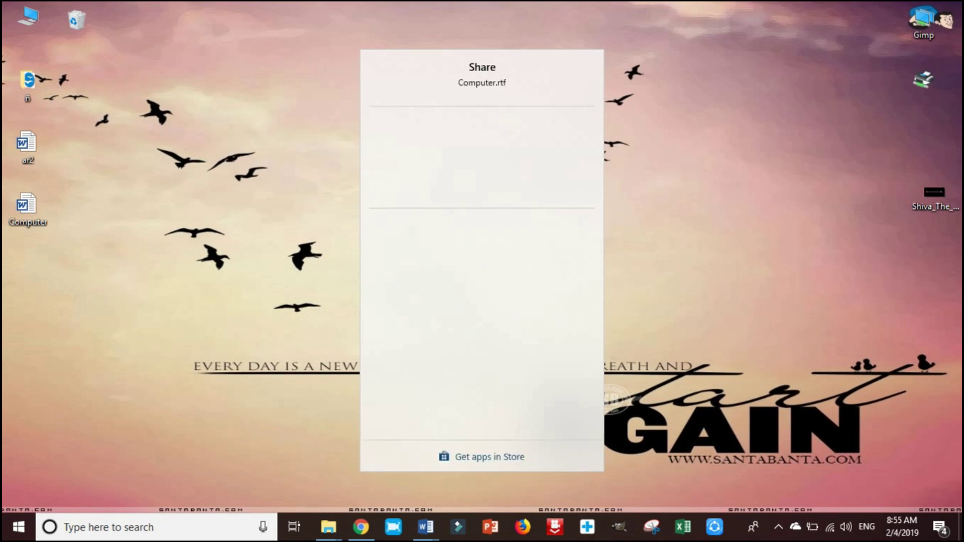
click(591, 59)
- Set WordPad as the app always used for .rtf files and try to open the Computer desktop file with it
right_click(26, 208)
click(75, 261)
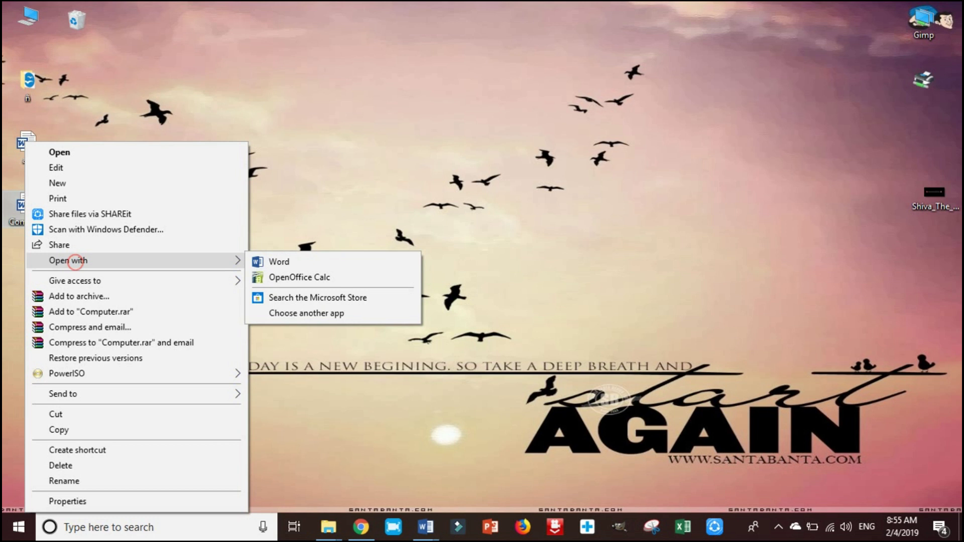
click(302, 313)
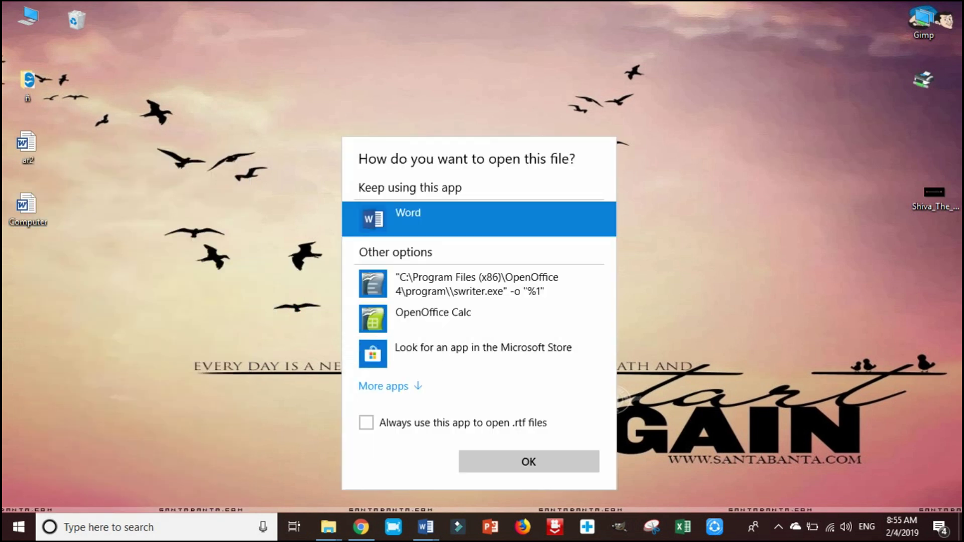
click(387, 386)
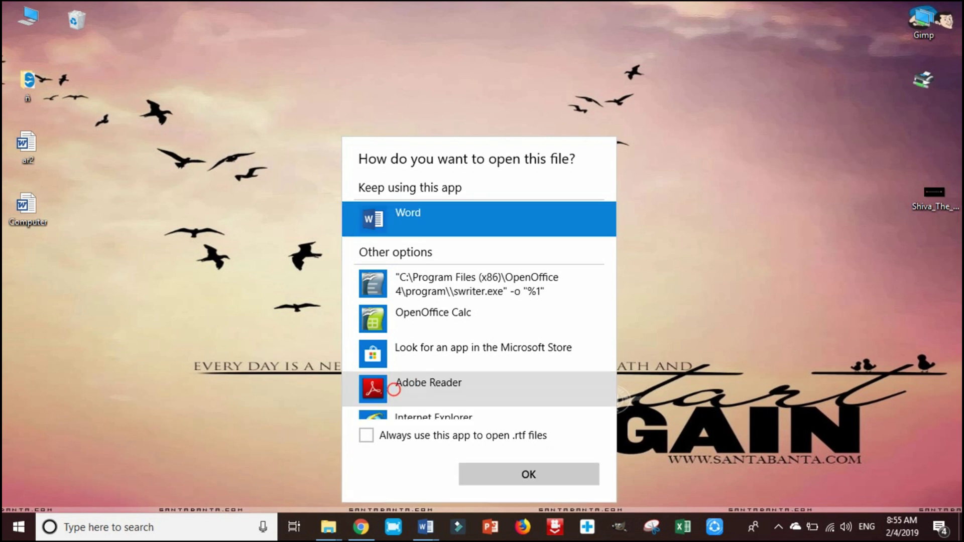
scroll(394, 358, down, 3)
scroll(452, 361, down, 4)
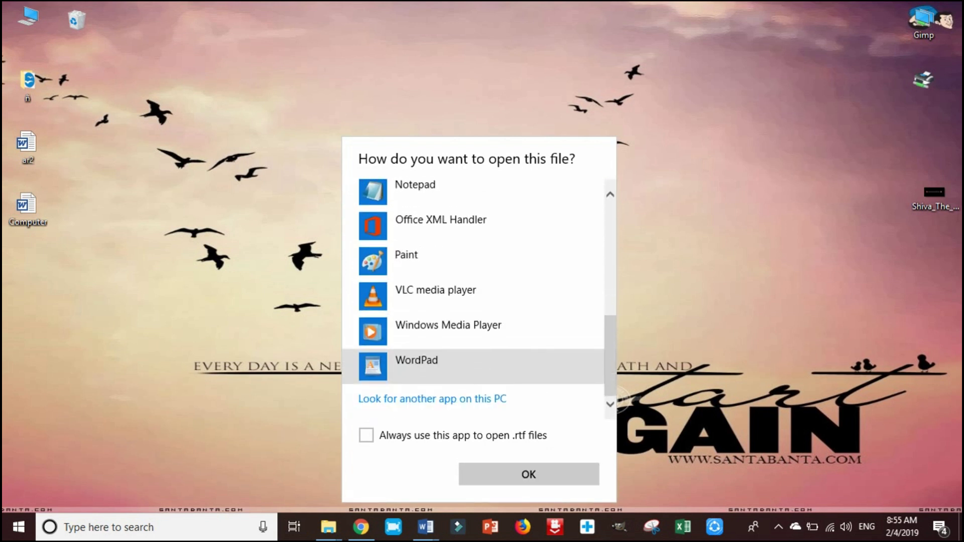
click(407, 371)
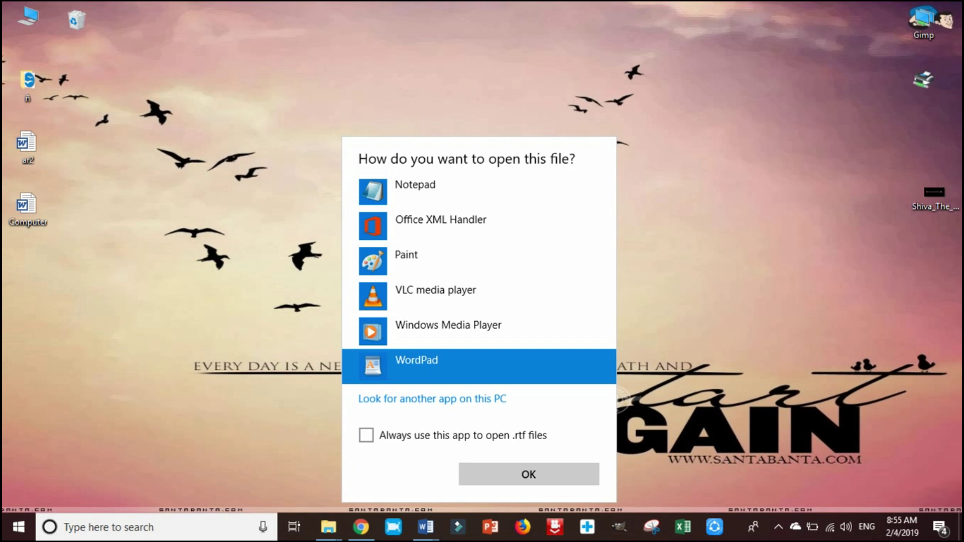
click(366, 435)
click(528, 474)
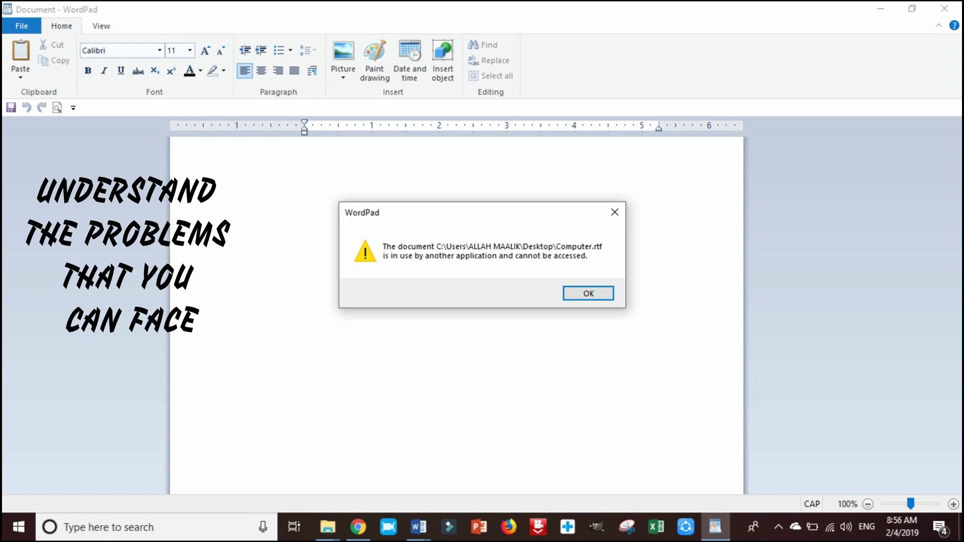
click(615, 211)
- Try to open Computer from the desktop and from the recent documents of a WordPad window launched through Run, and close WordPad
double_click(30, 209)
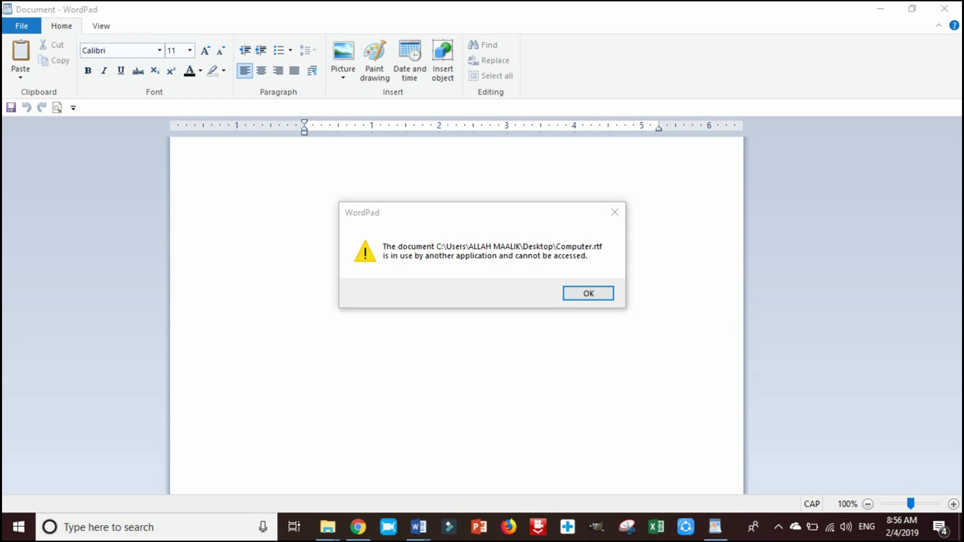
click(584, 294)
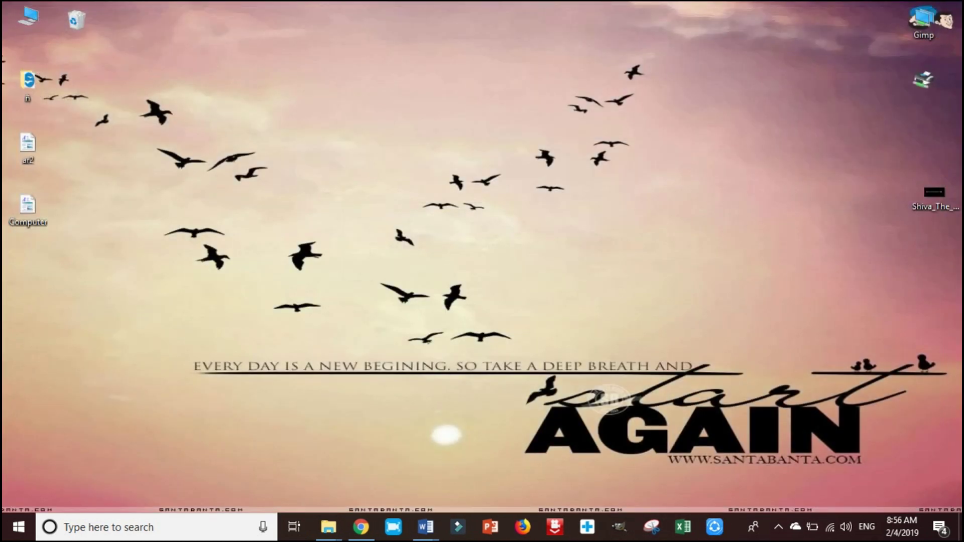
key(super+r)
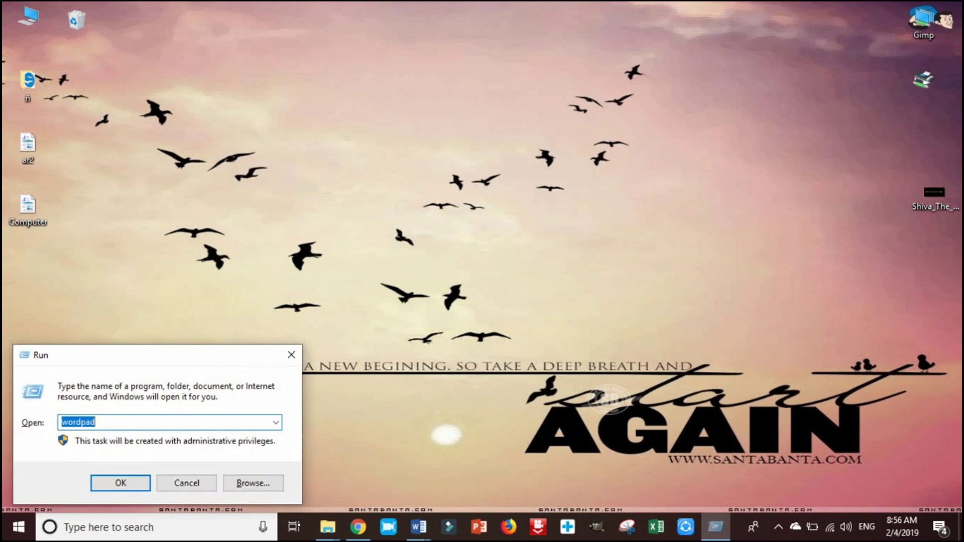
key(Return)
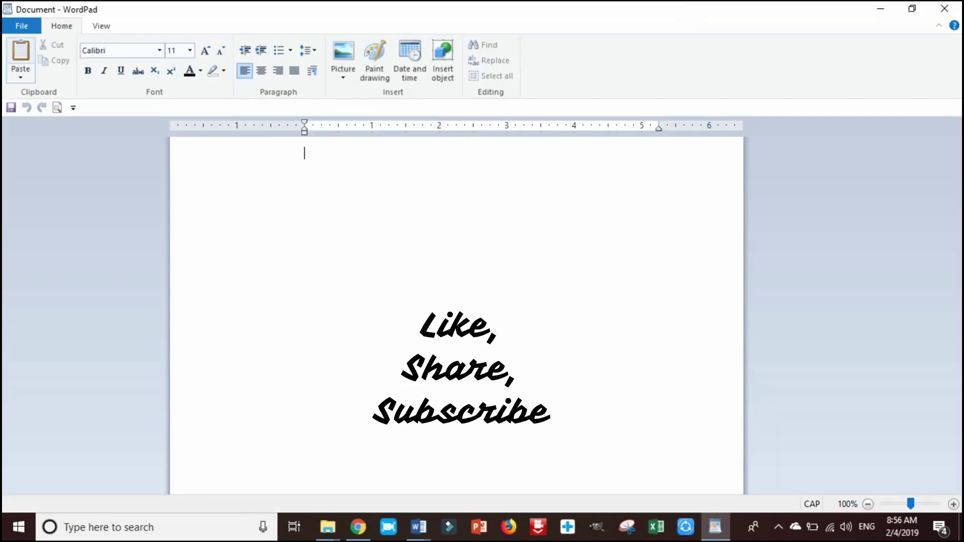
click(20, 26)
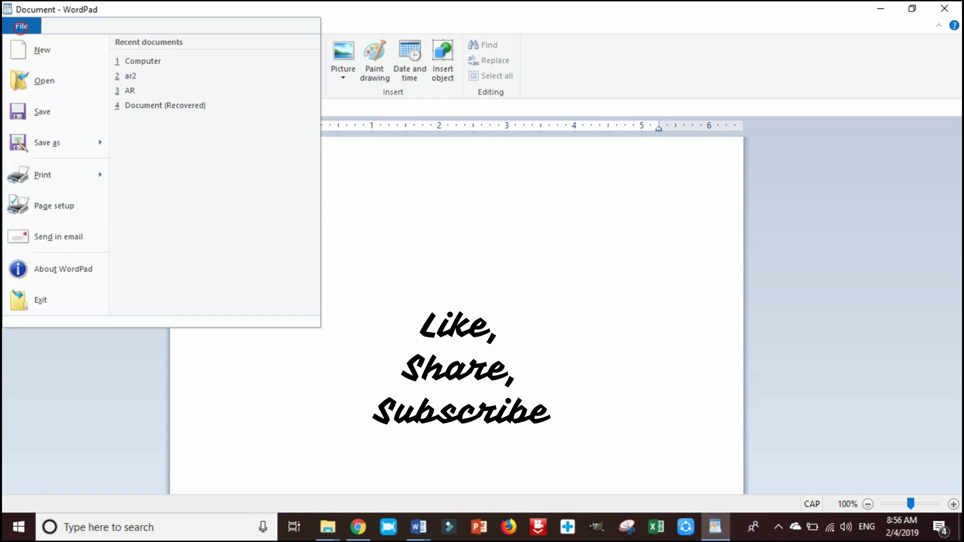
click(143, 61)
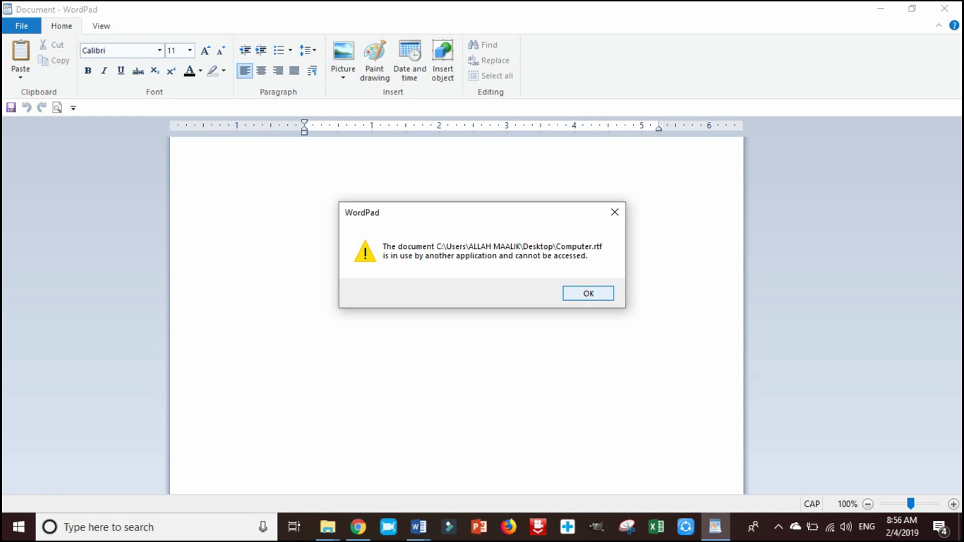
click(589, 293)
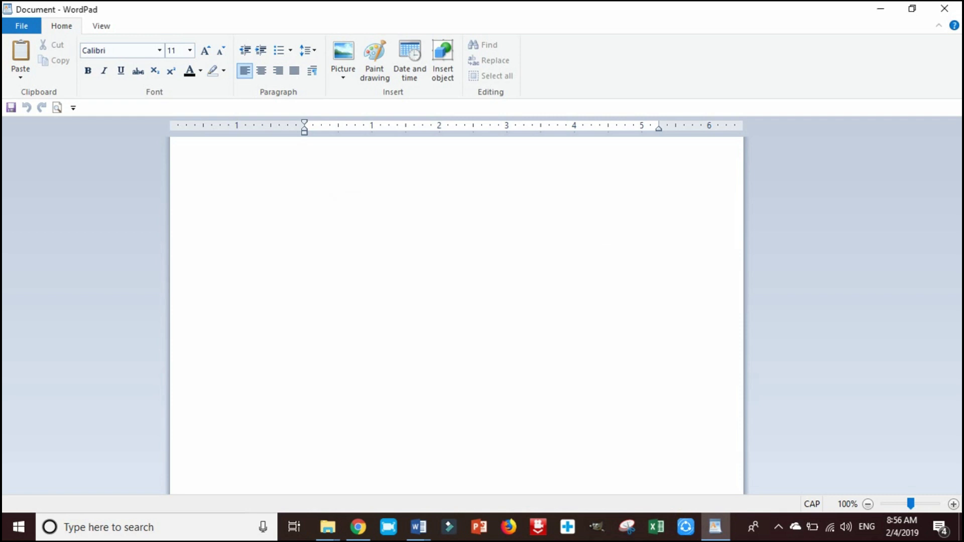
click(944, 8)
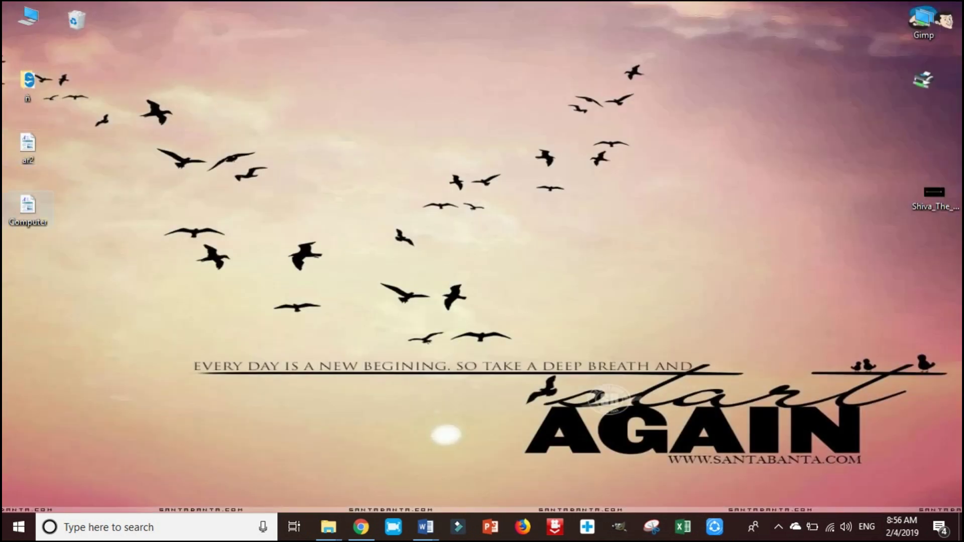
- Open the Computer desktop file in Word, copy its entire content and minimize Word
right_click(27, 206)
mouse_move(94, 262)
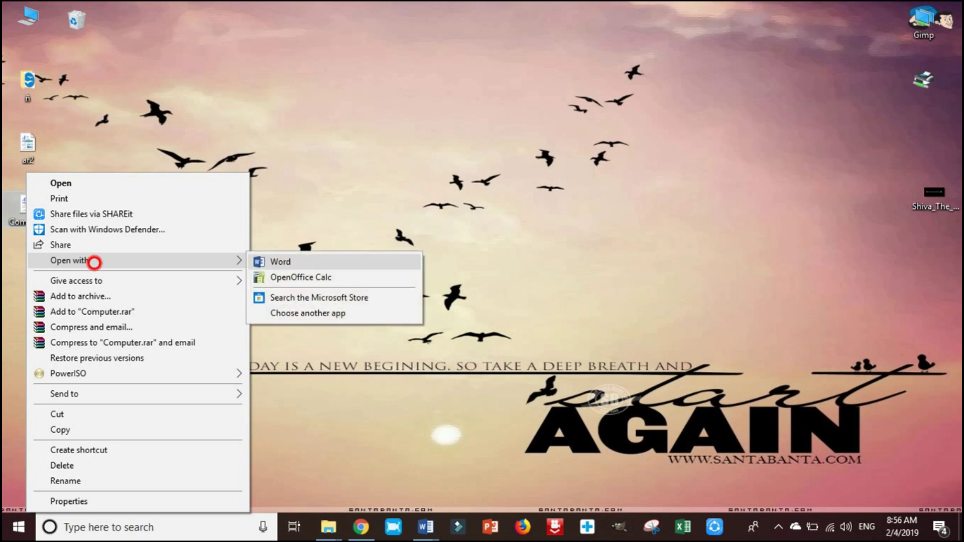
click(273, 262)
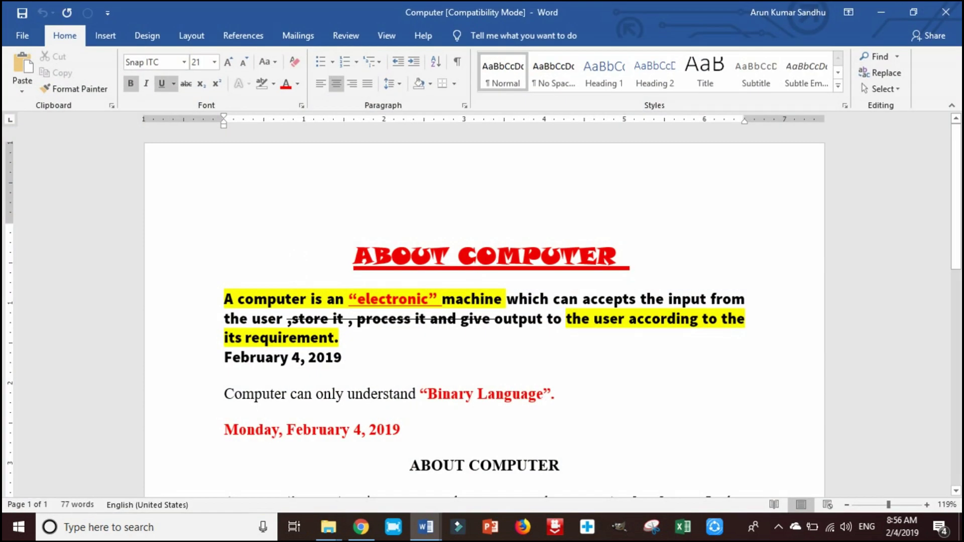
scroll(484, 311, down, 3)
scroll(483, 311, up, 3)
key(ctrl+a)
key(super+c)
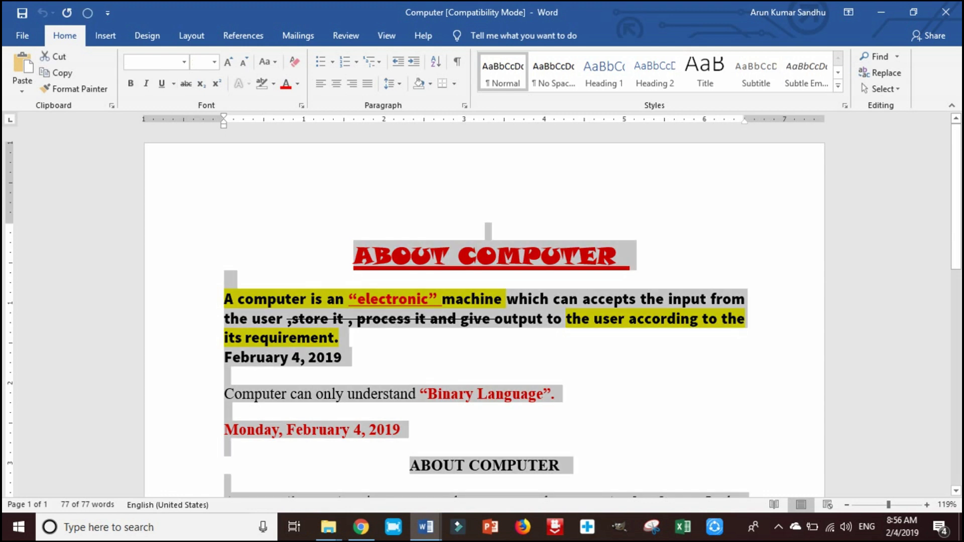
click(881, 12)
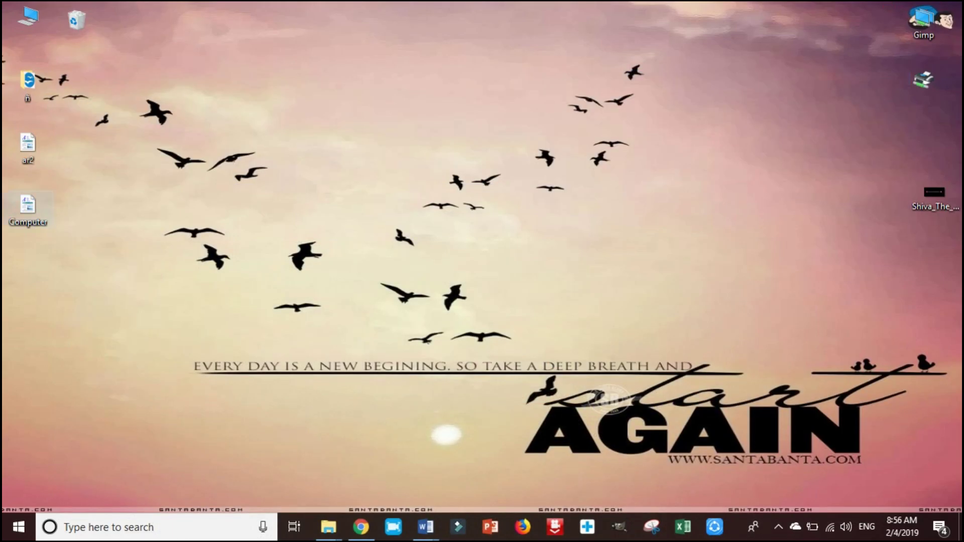
- Try twice to open the Computer file from the desktop in WordPad, dismissing the message each time
double_click(28, 206)
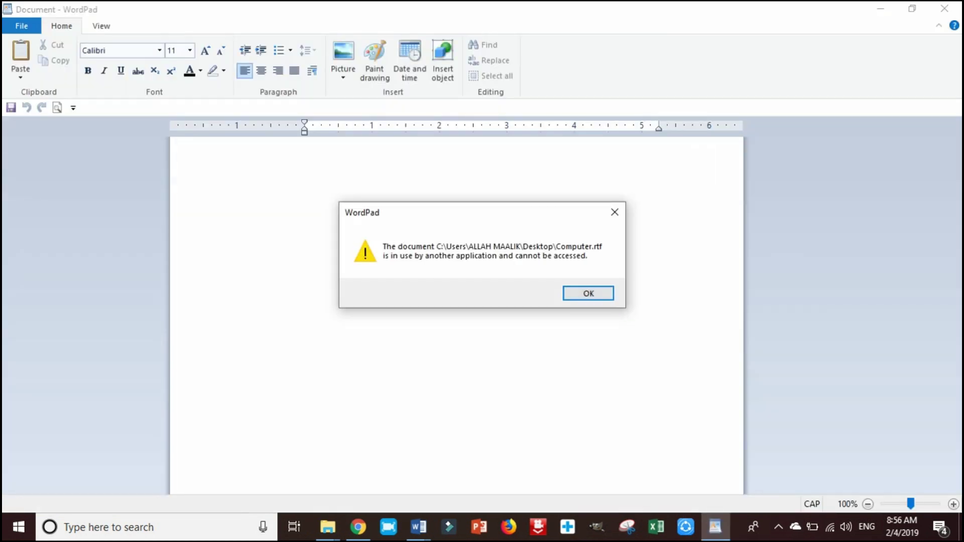
click(595, 296)
double_click(30, 208)
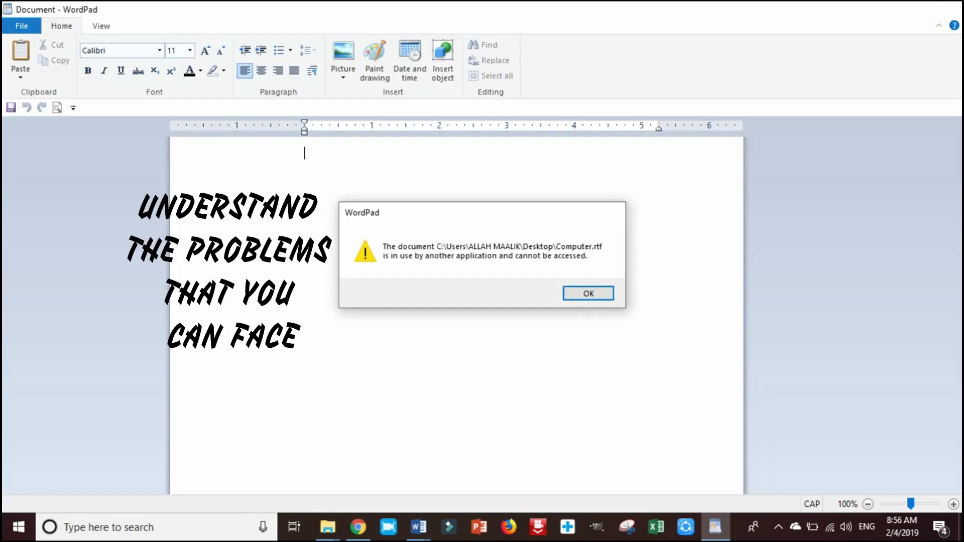
key(Return)
- Launch WordPad through Run and paste the content copied from Word into the blank document
key(super+r)
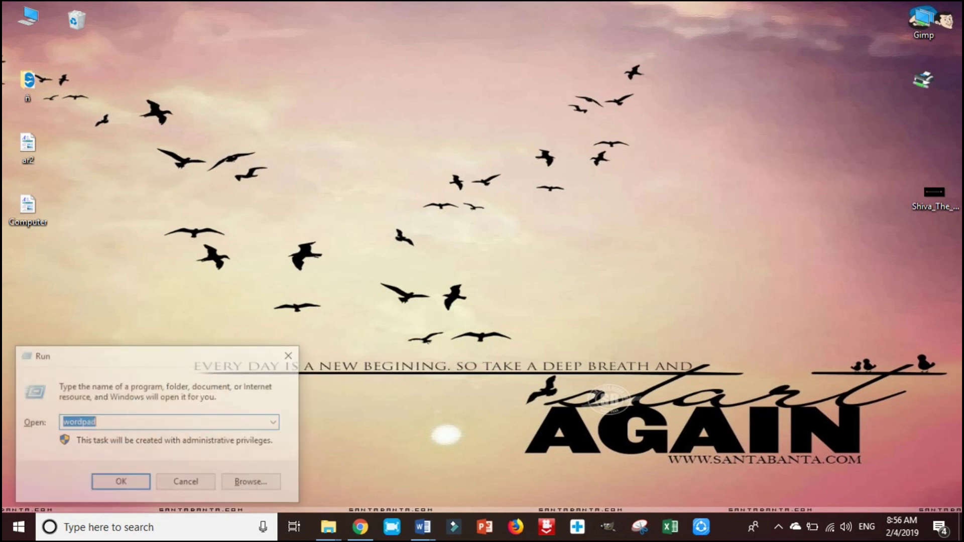
click(144, 481)
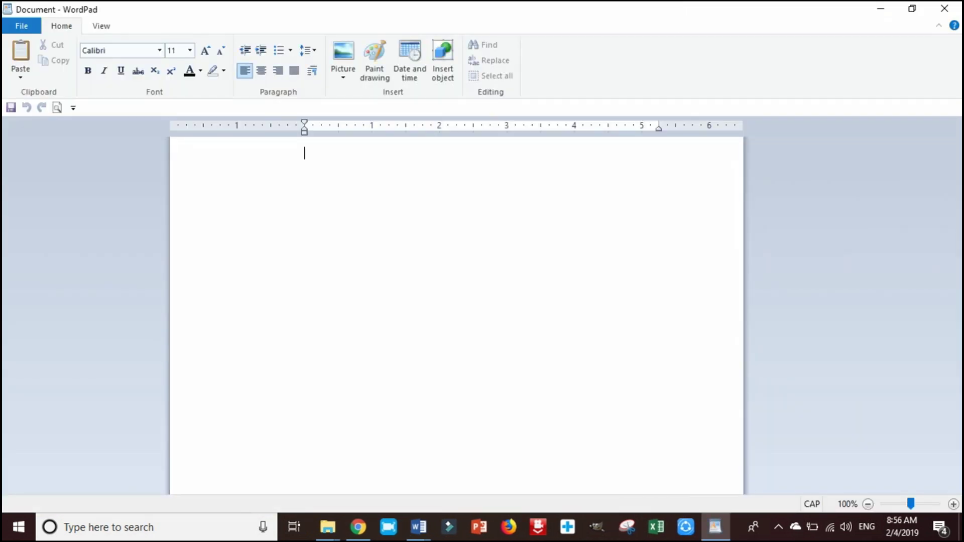
scroll(450, 315, up, 2)
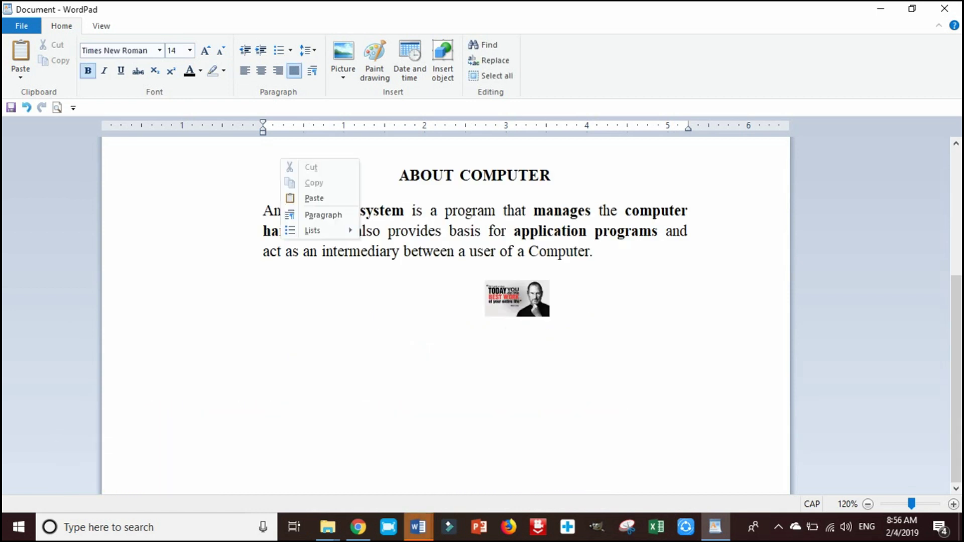
click(314, 198)
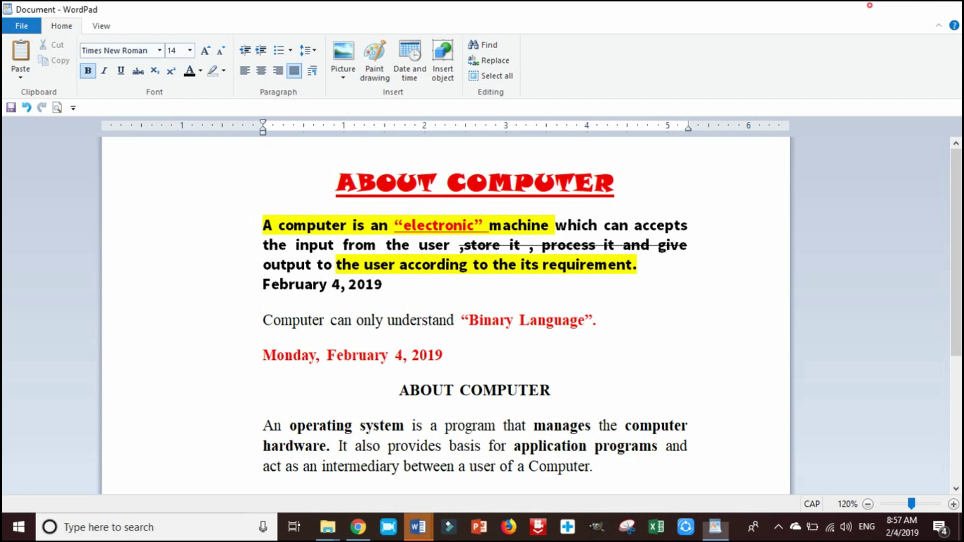
- Dismiss Word's message, minimize its Computer window and refresh the desktop
key(super+d)
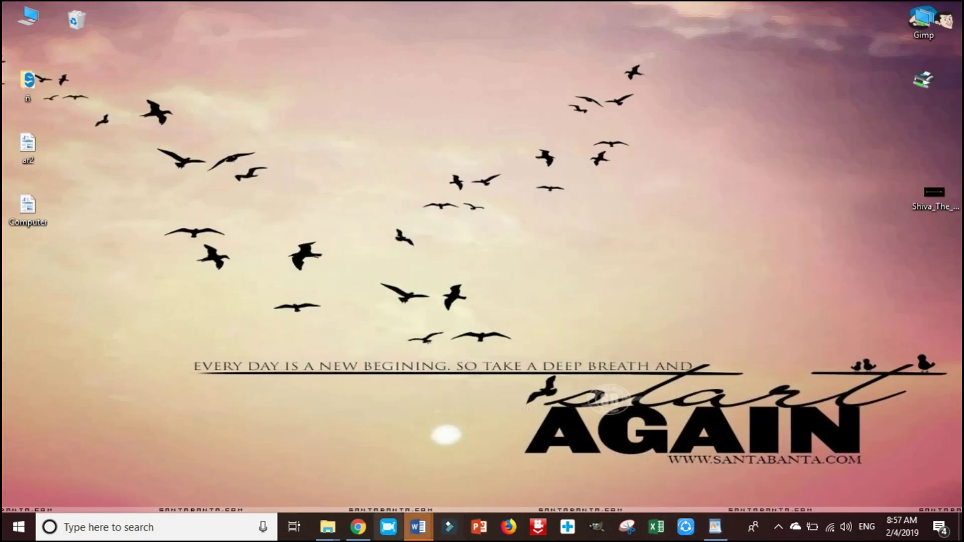
mouse_move(418, 525)
click(469, 468)
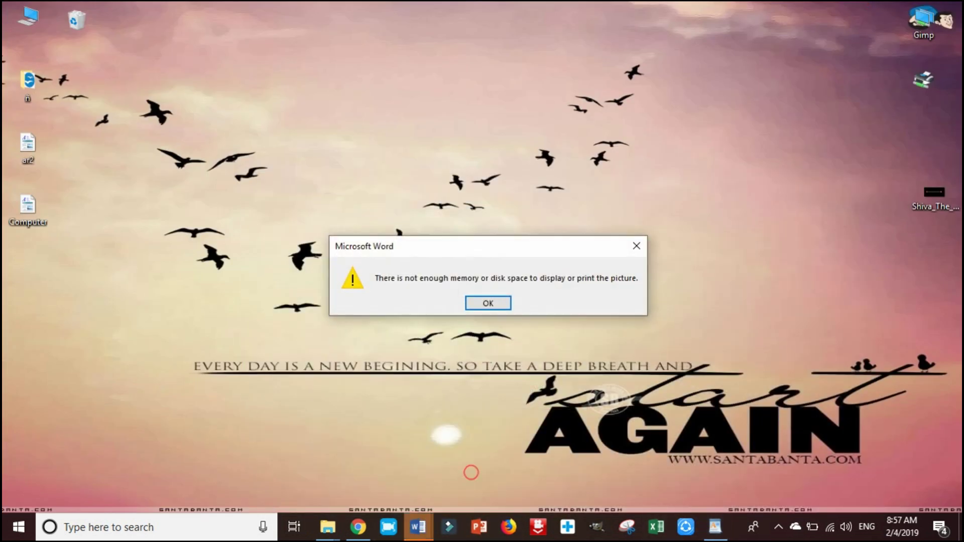
click(636, 245)
mouse_move(418, 524)
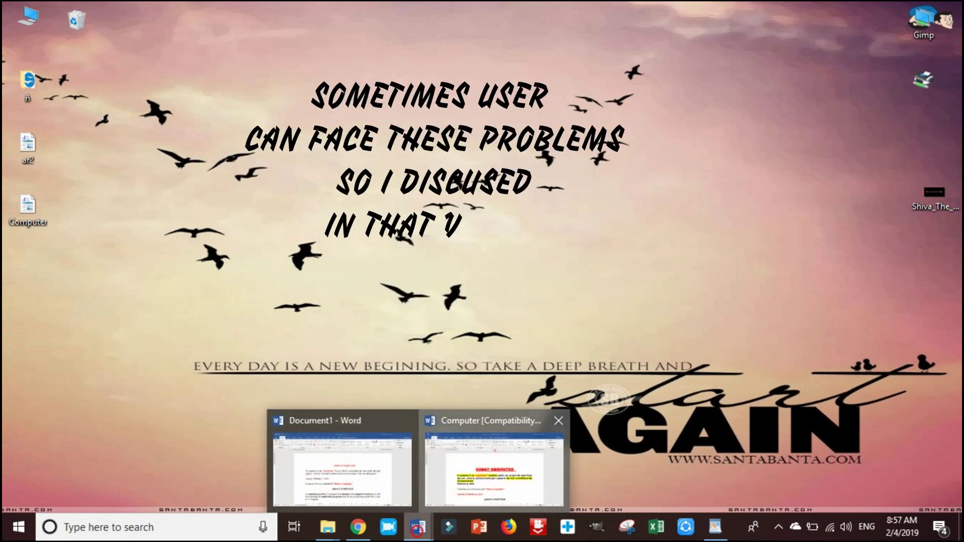
click(495, 450)
click(881, 12)
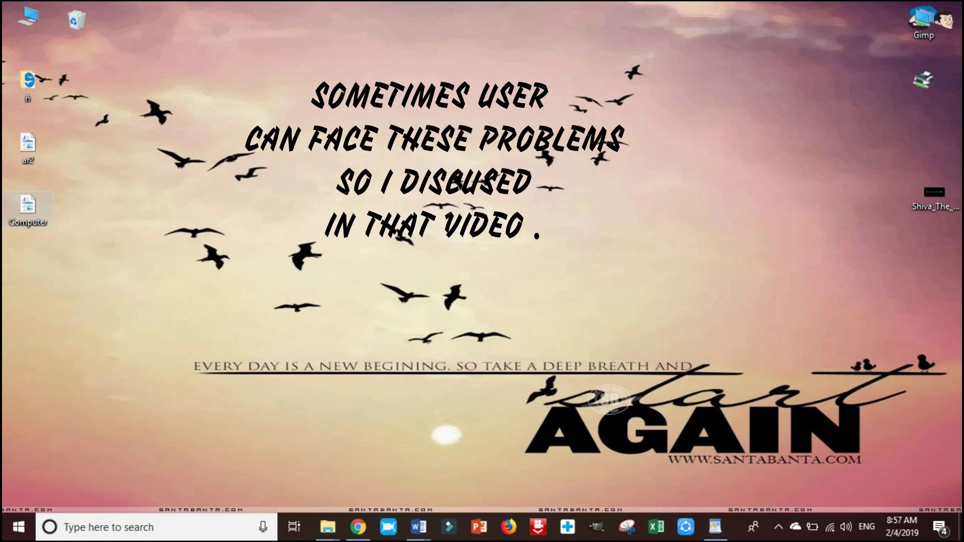
right_click(155, 159)
click(190, 200)
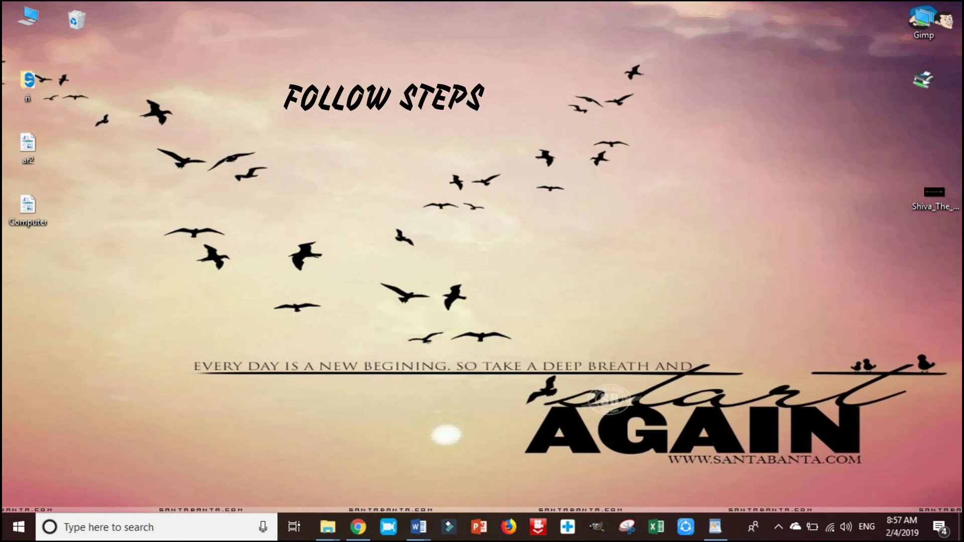
- Switch to WordPad and try to save the document to the Desktop as Computer in Rich Text Format, replacing the existing file
click(715, 526)
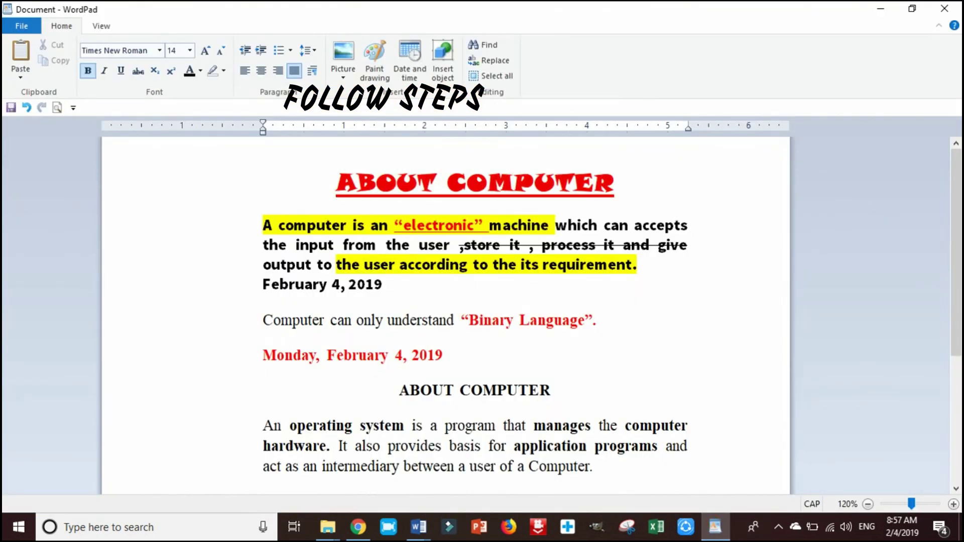
click(22, 25)
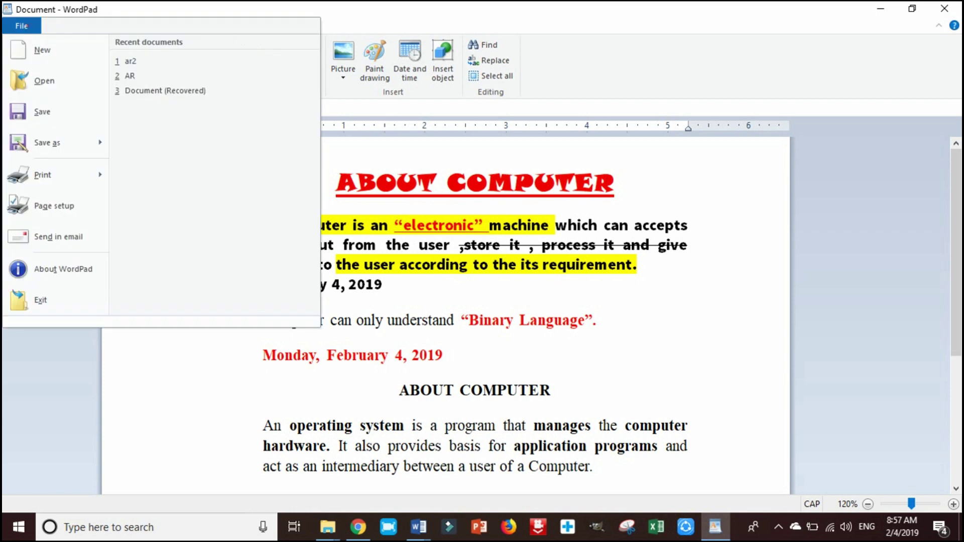
mouse_move(65, 144)
click(42, 111)
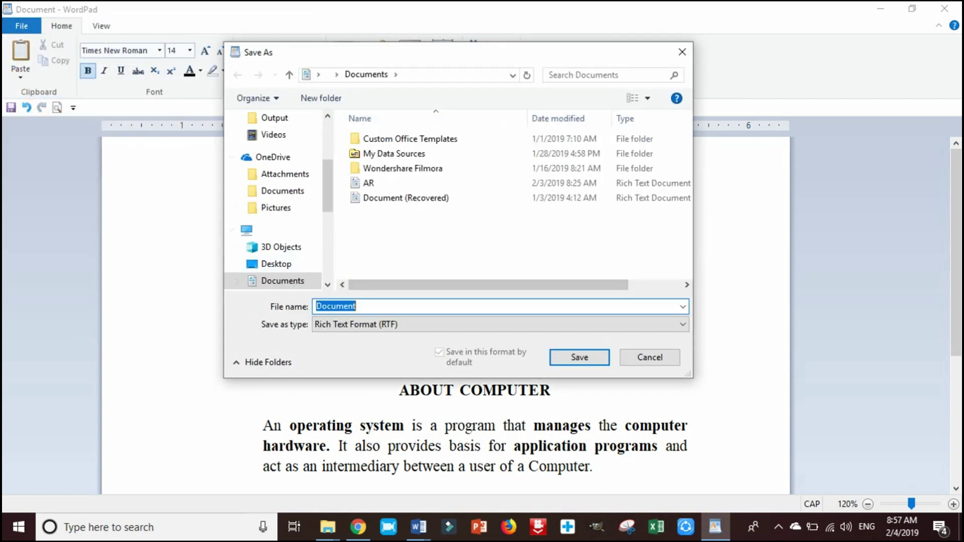
text(cOMPUTER)
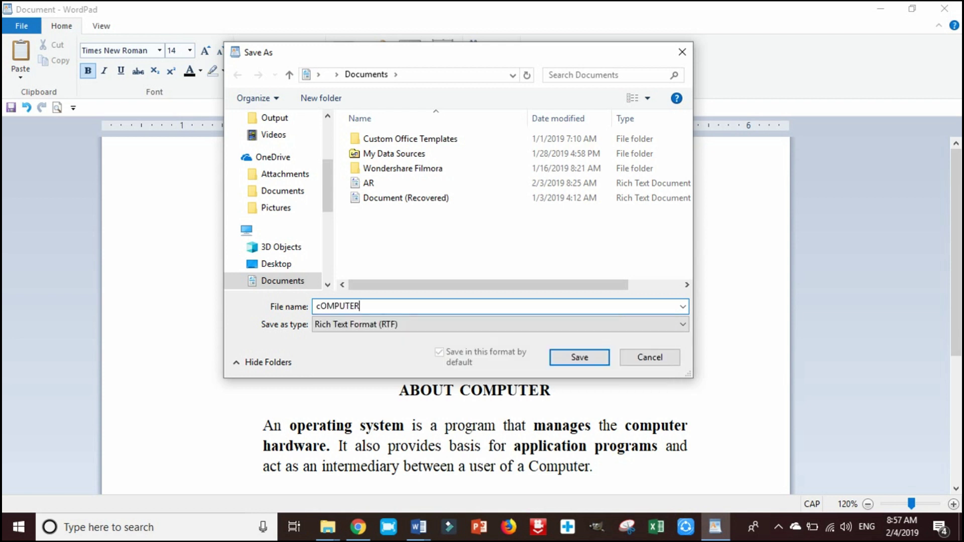
drag(317, 306, 322, 306)
text(C)
click(325, 304)
double_click(357, 306)
text(Computer)
click(276, 264)
click(580, 357)
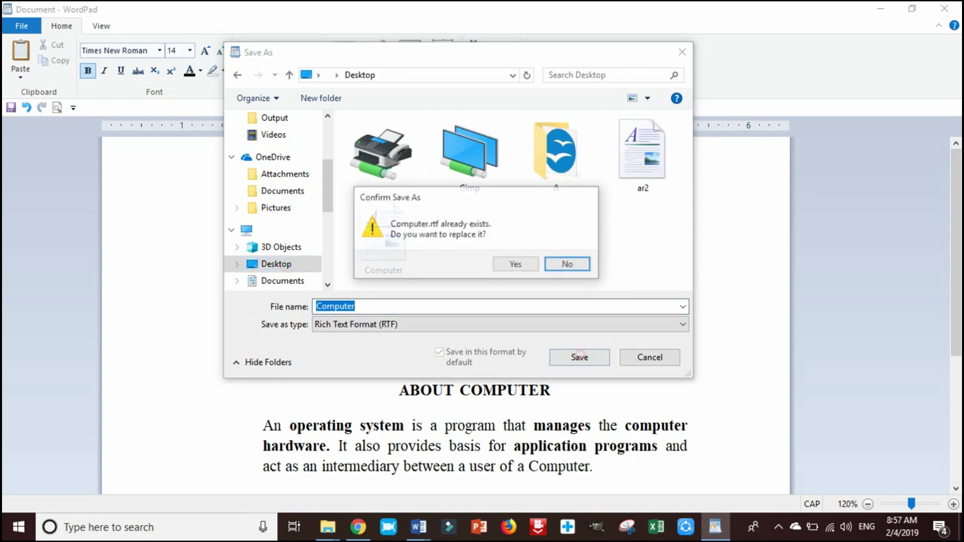
click(515, 263)
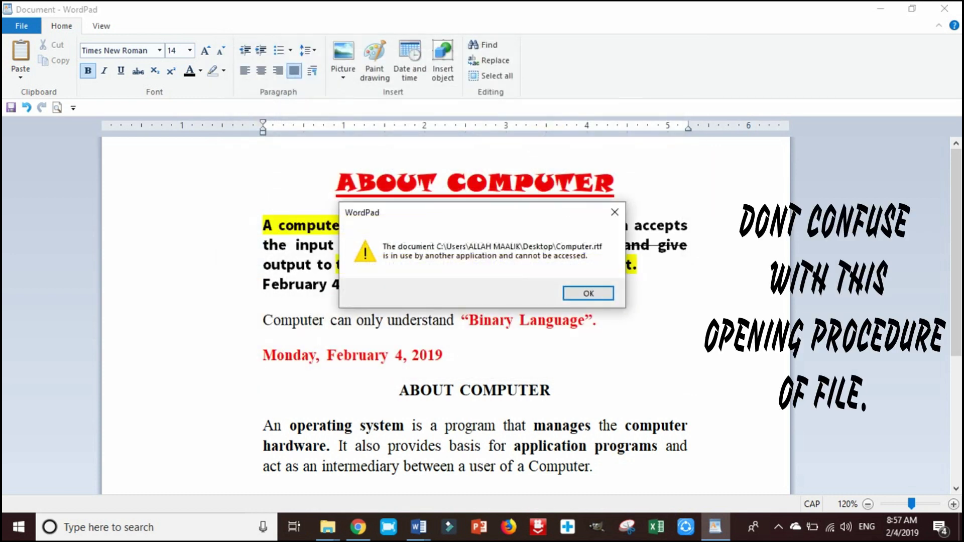
click(588, 293)
- Close the WordPad document, saving its changes to the Desktop as Computer2 in Rich Text Format
click(944, 8)
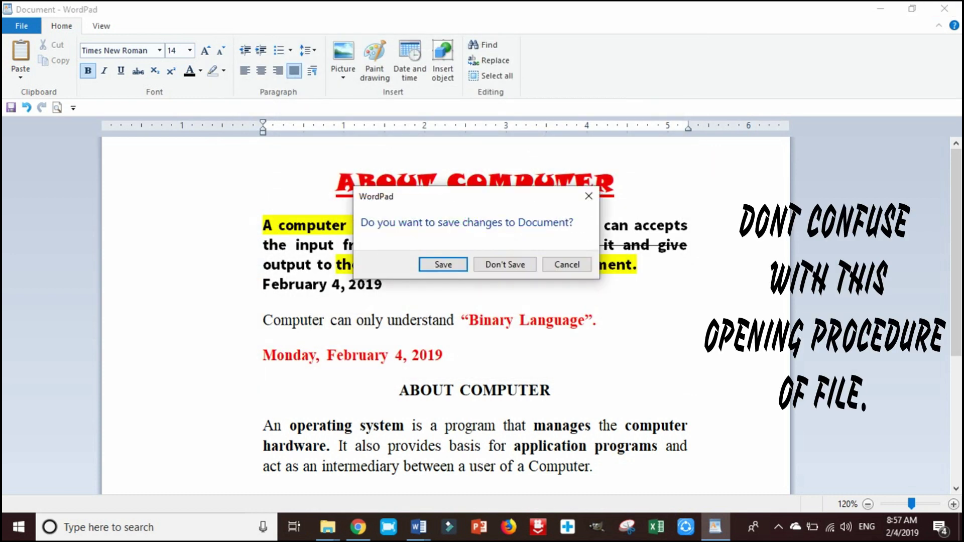
click(443, 264)
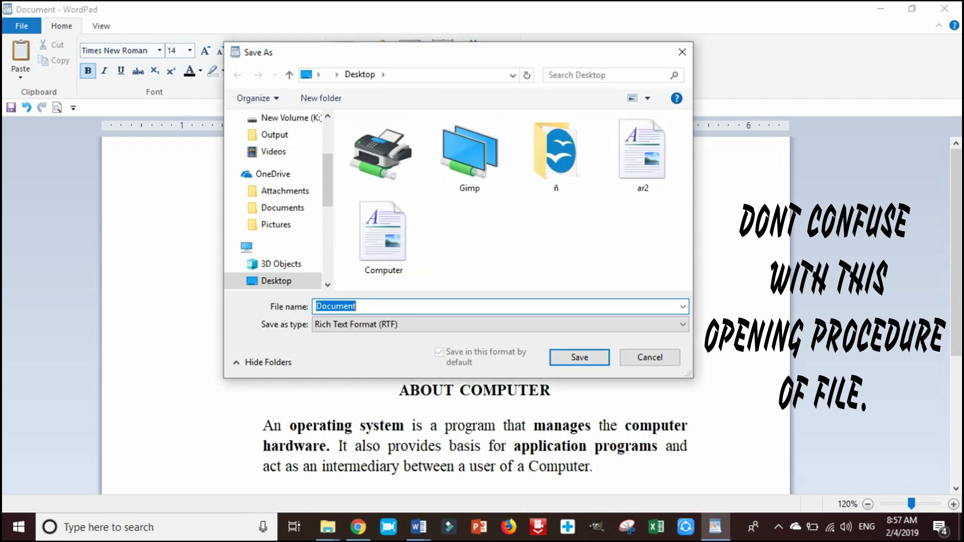
click(380, 306)
double_click(379, 307)
text(Cmopu)
key(BackSpace)
key(BackSpace)
key(BackSpace)
key(BackSpace)
text(omputer2)
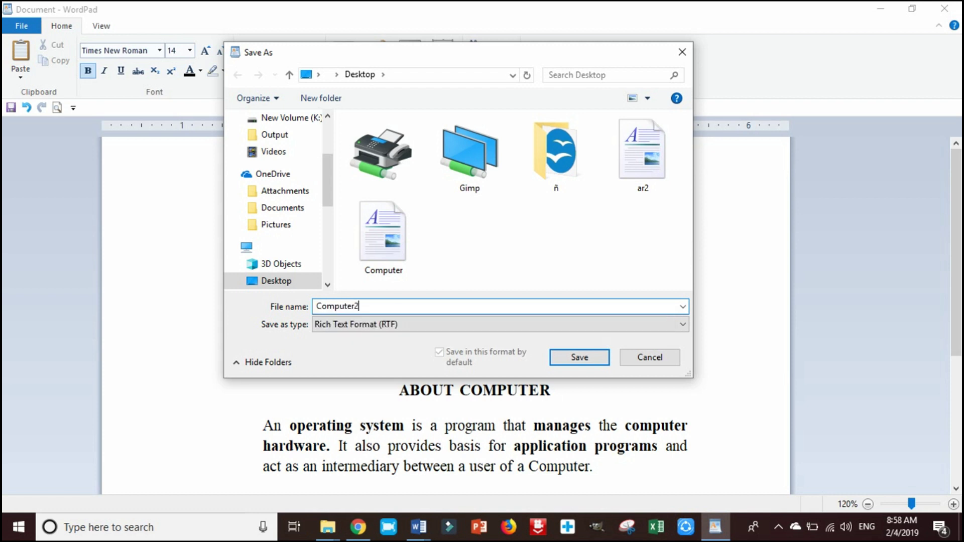
click(597, 357)
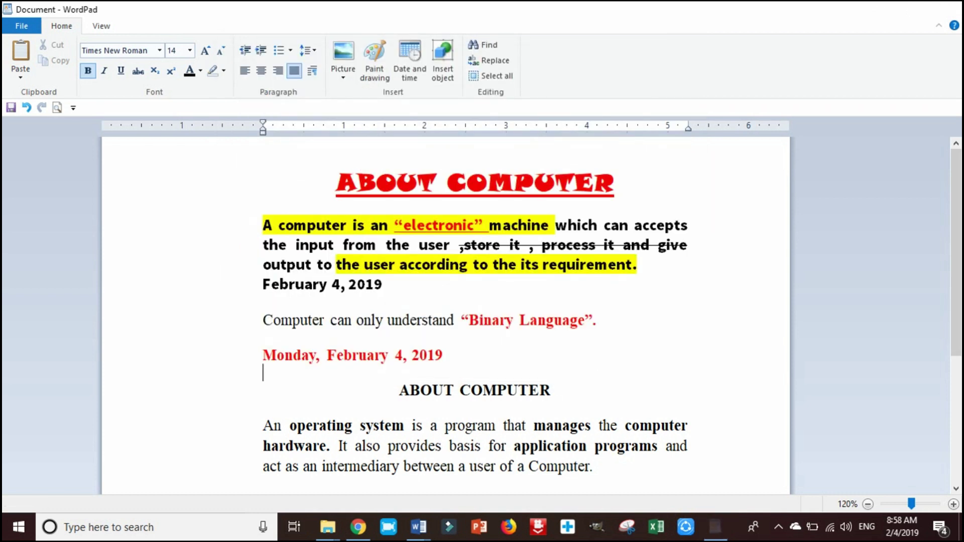
- Refresh the desktop and open the Computer2 file from it in WordPad
key(alt+F4)
right_click(219, 264)
click(260, 307)
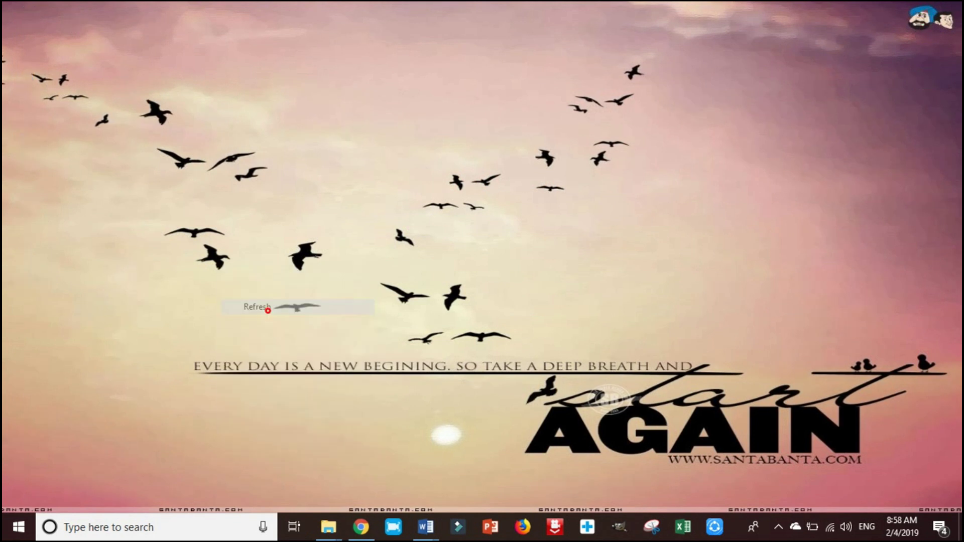
double_click(21, 274)
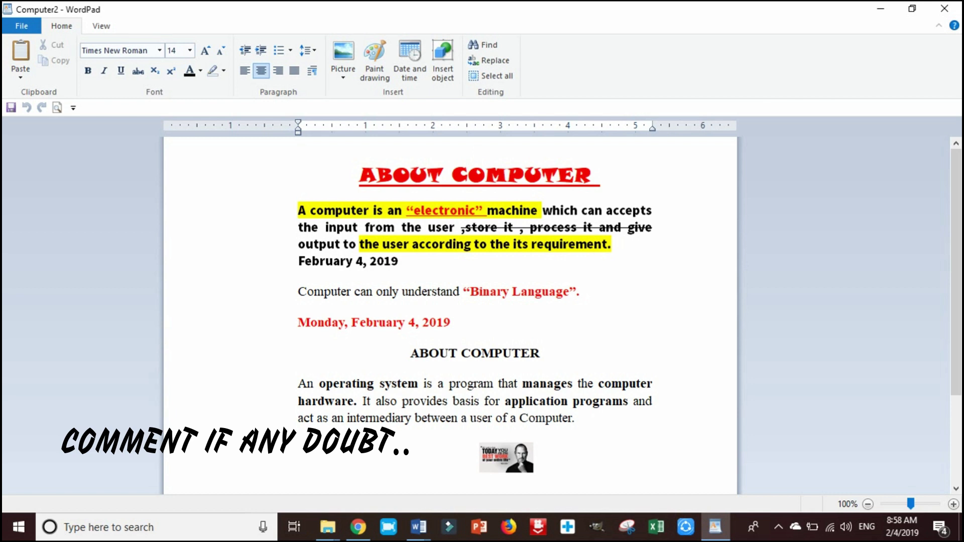
ctrl+scroll(475, 158, up, 3)
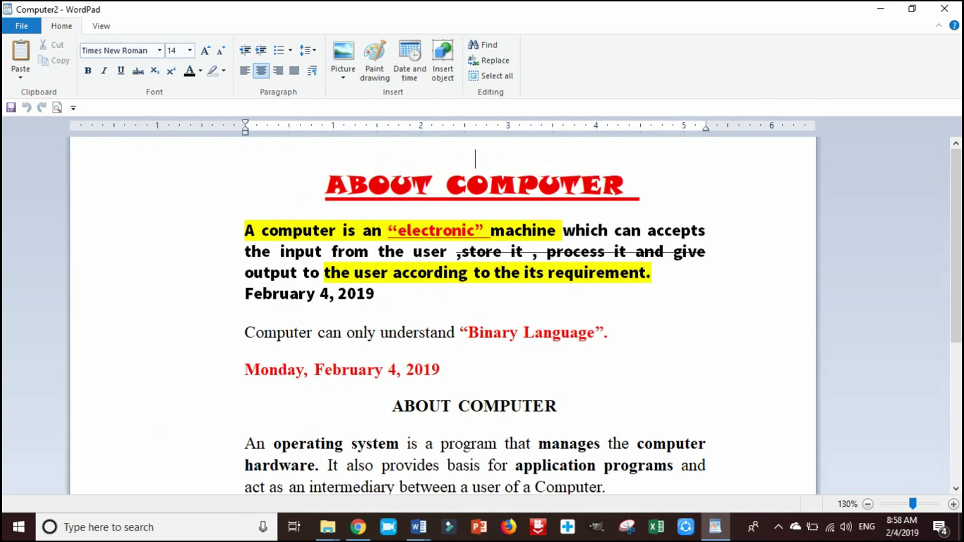